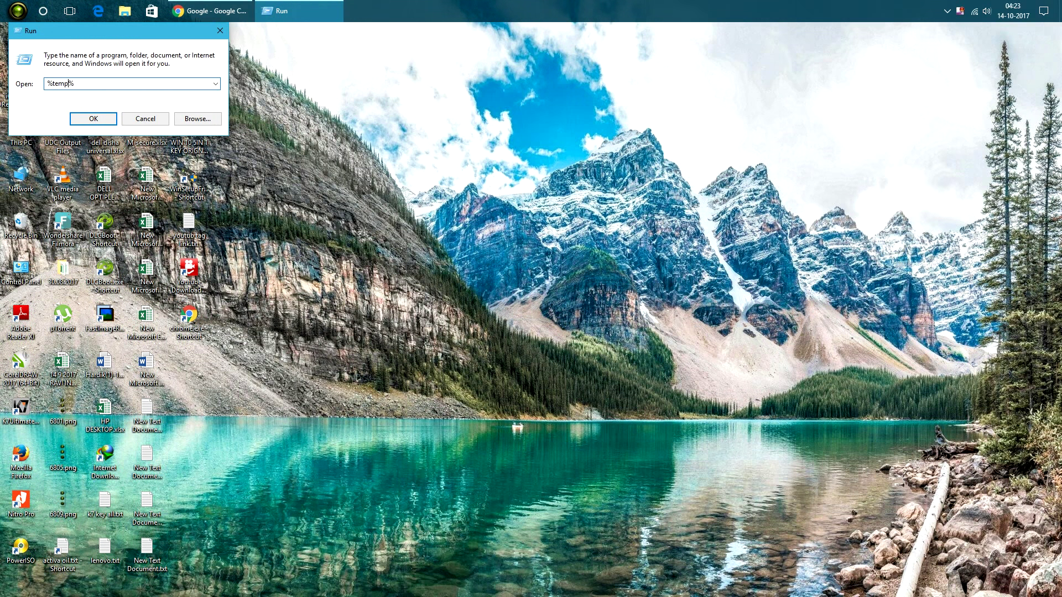
Step: Open the %temp% folder and delete everything inside it
key(Return)
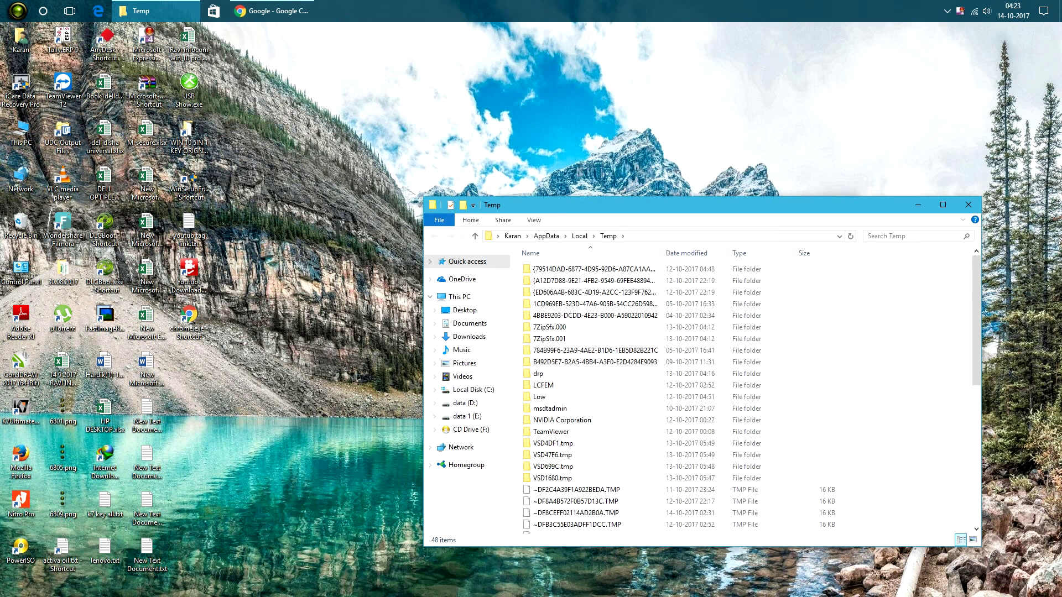
click(553, 466)
key(ctrl+a)
right_click(776, 467)
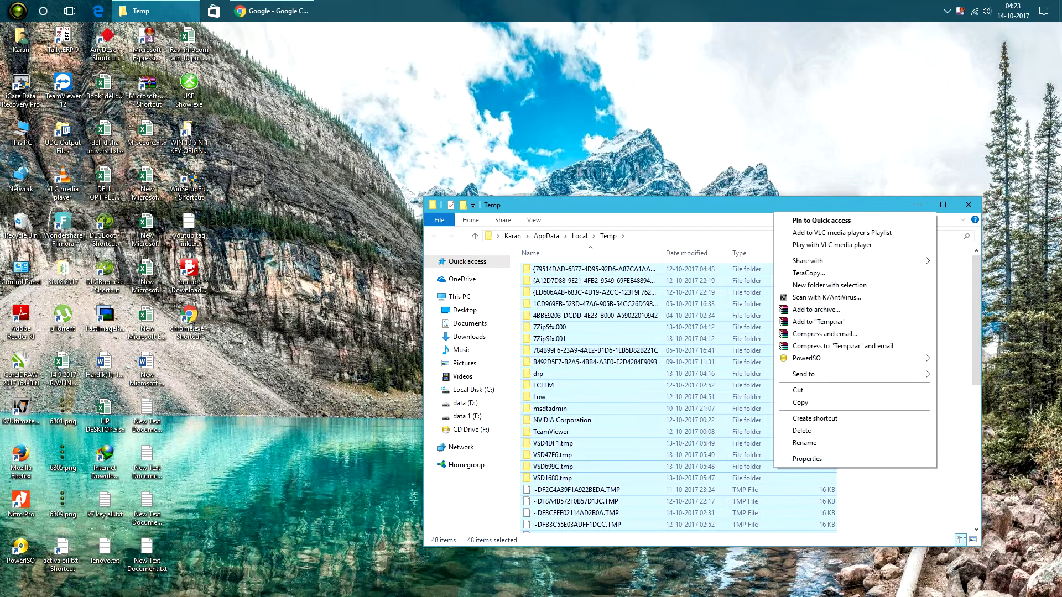
click(801, 431)
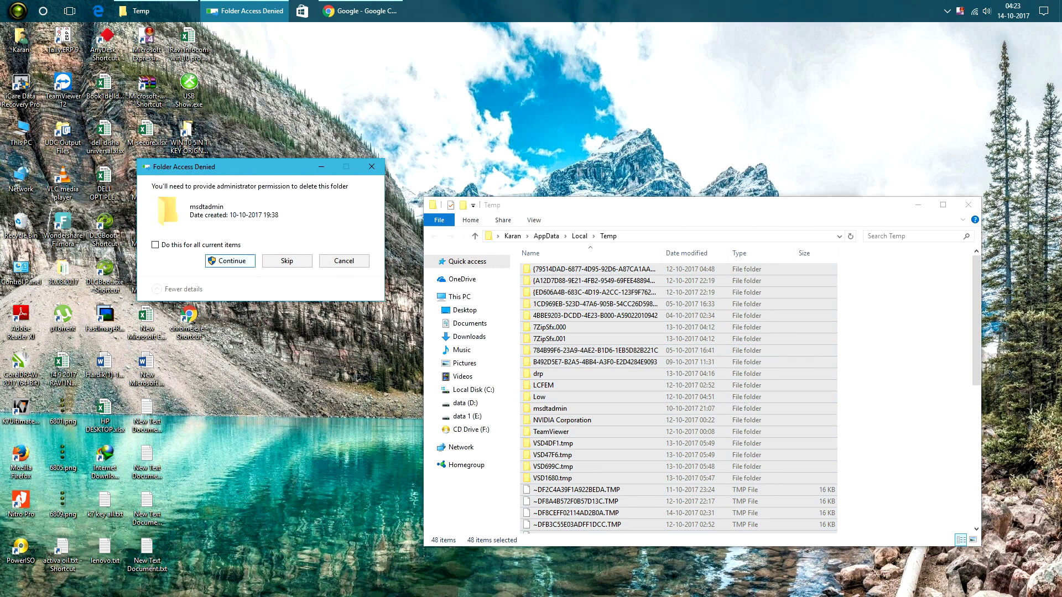
Step: Allow the protected folder's deletion, skip the items in use, cancel the remaining deletions and close the Temp folder
key(Return)
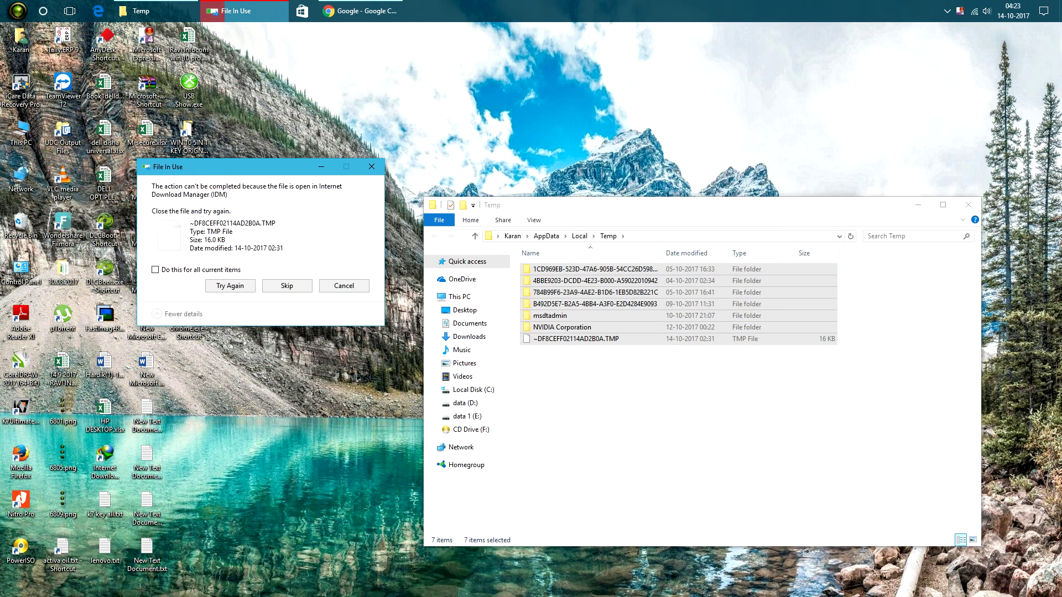
click(287, 285)
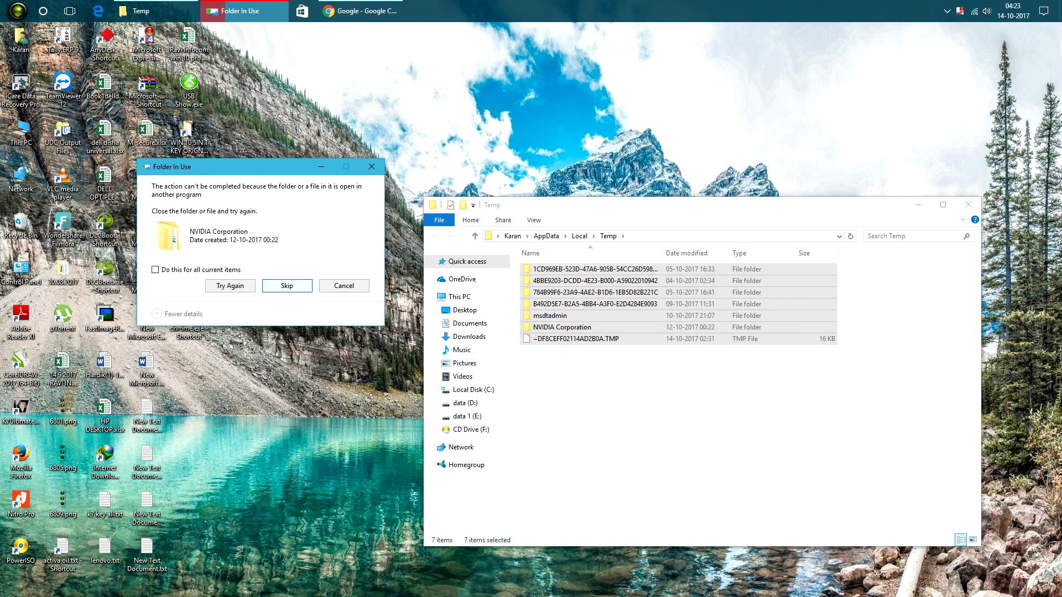
key(Return)
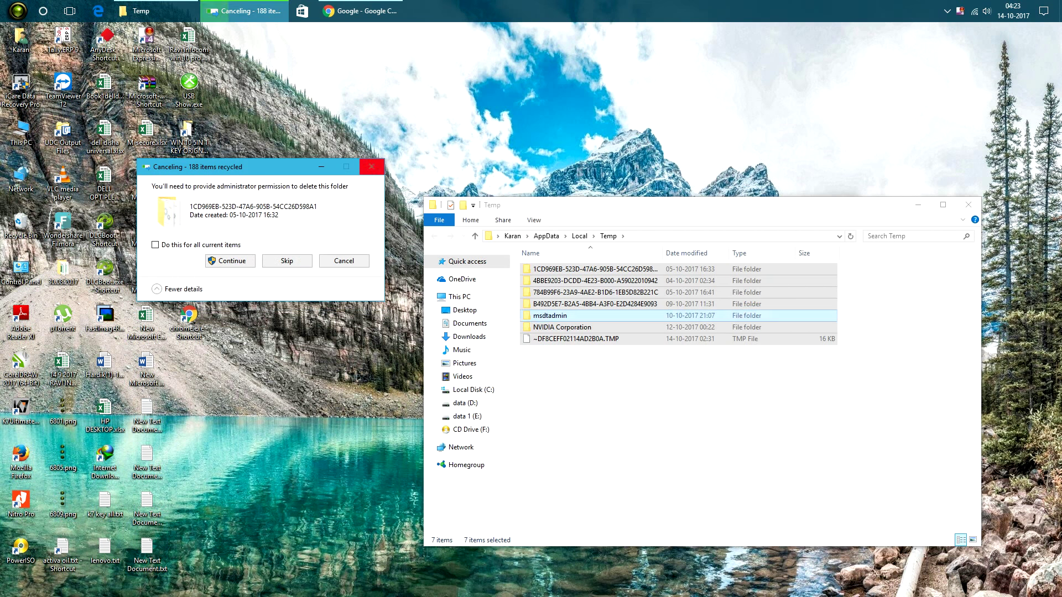
click(371, 167)
click(968, 204)
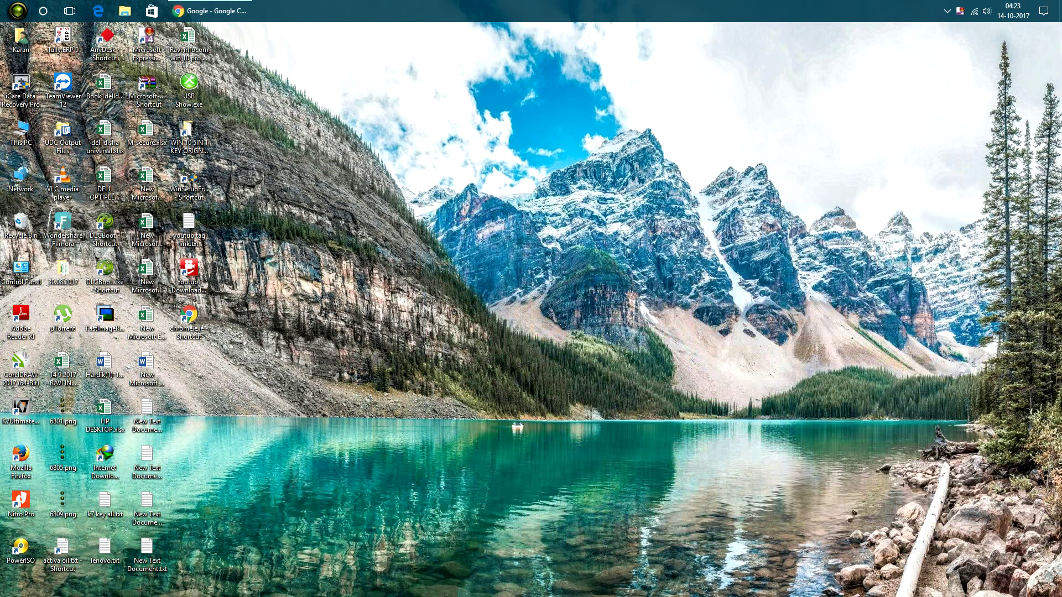
Step: Empty the Recycle Bin, permanently deleting its items
right_click(13, 227)
click(44, 248)
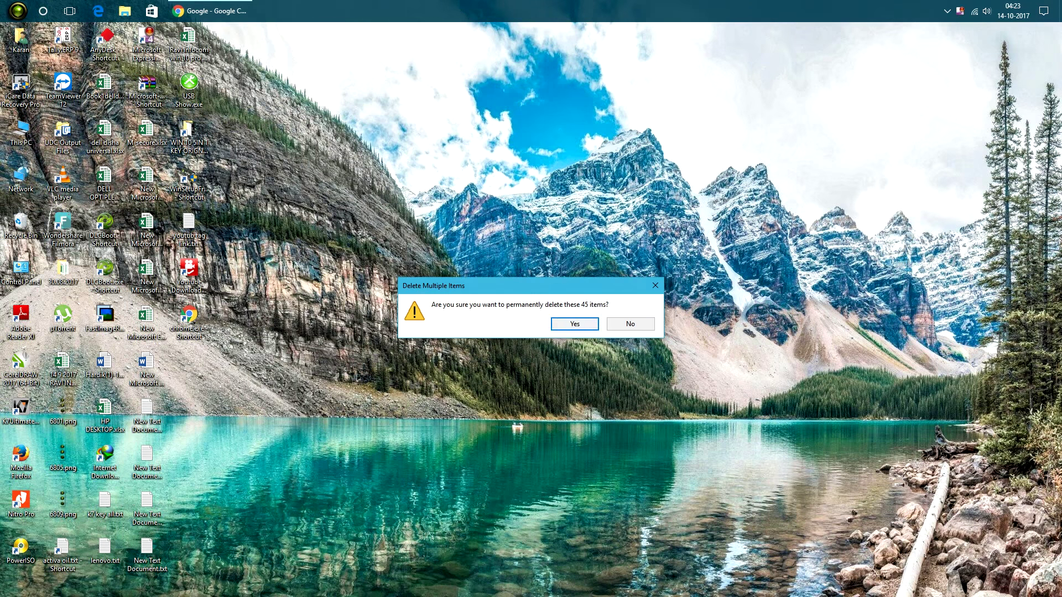
click(575, 323)
Step: Open the properties of Local Disk (C:) from This PC and start Disk Cleanup for that drive
right_click(13, 135)
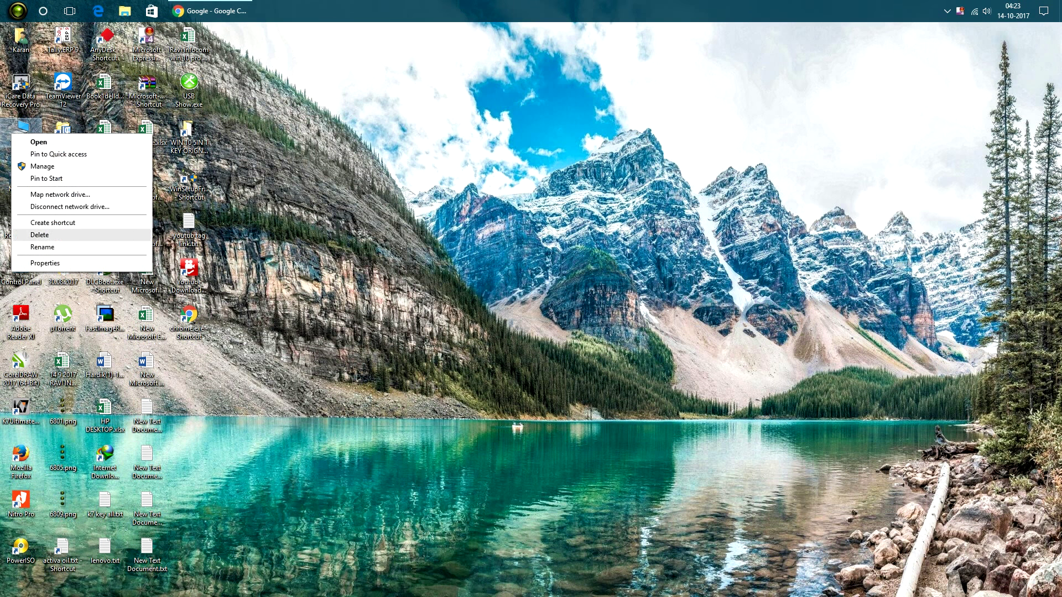
click(39, 142)
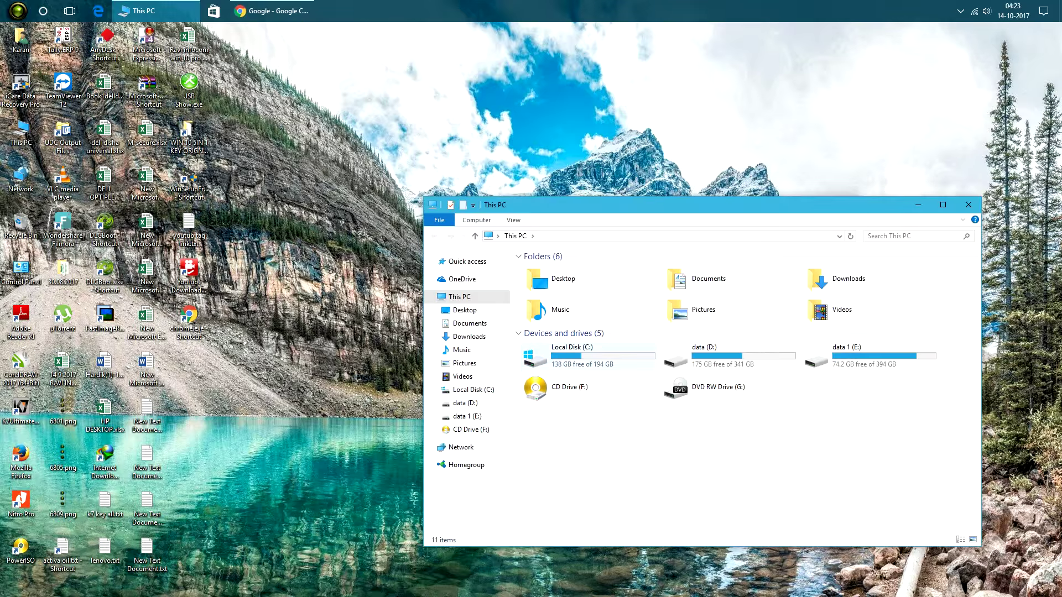
right_click(576, 350)
click(600, 339)
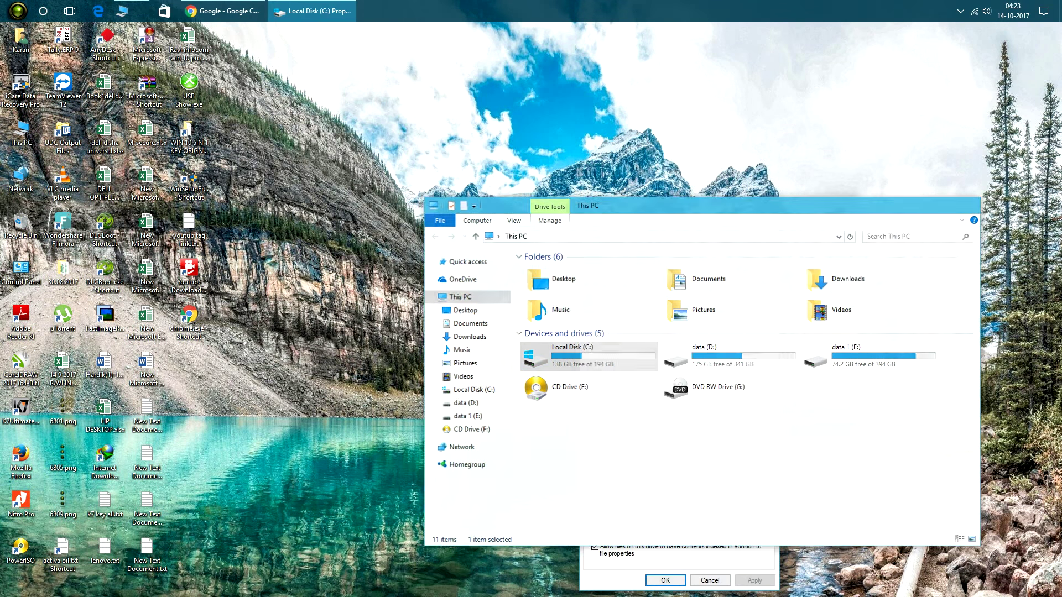
click(969, 205)
drag(691, 324, 465, 135)
click(519, 315)
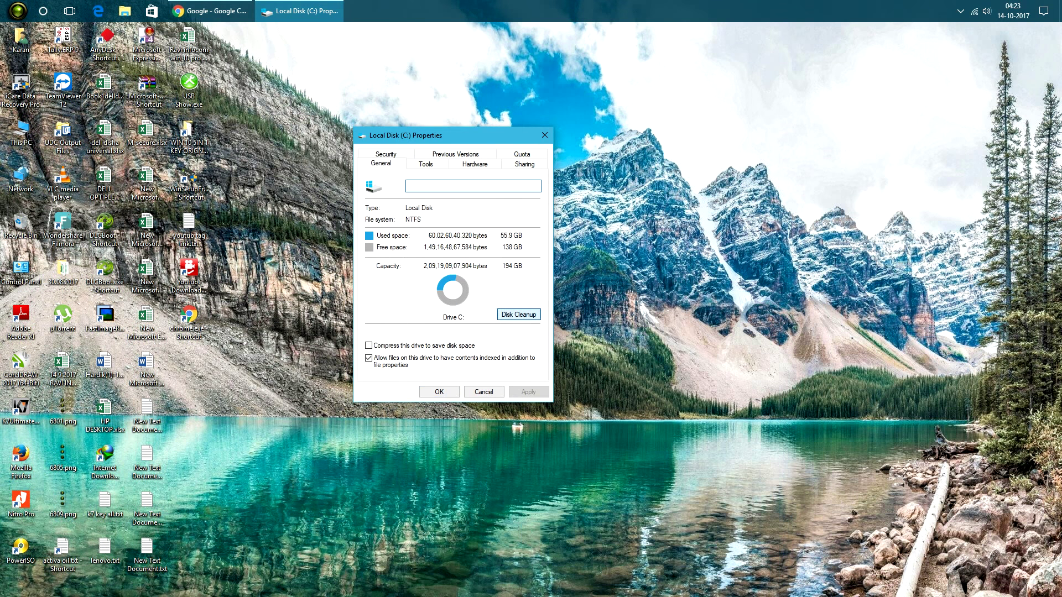
click(519, 314)
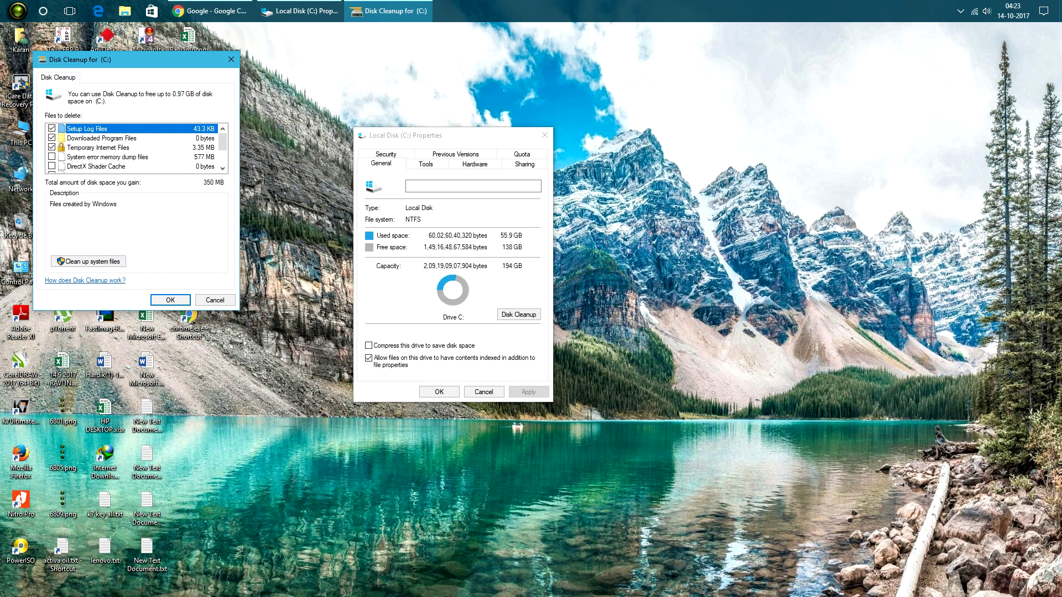
Step: Mark every file category for deletion in Disk Cleanup and rescan drive C: with system files included
scroll(136, 147, down, 1)
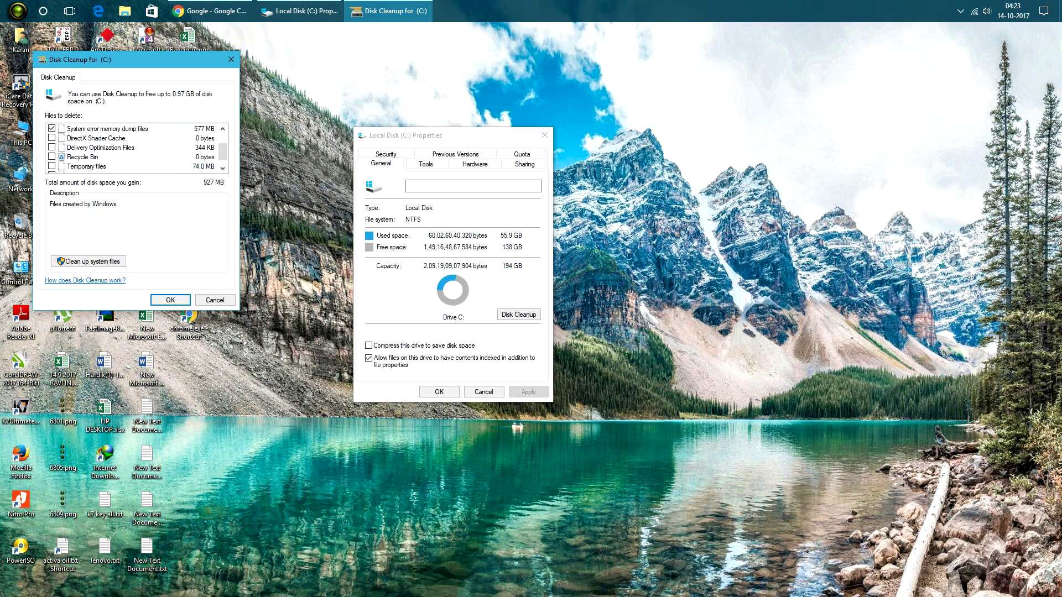
scroll(136, 147, down, 1)
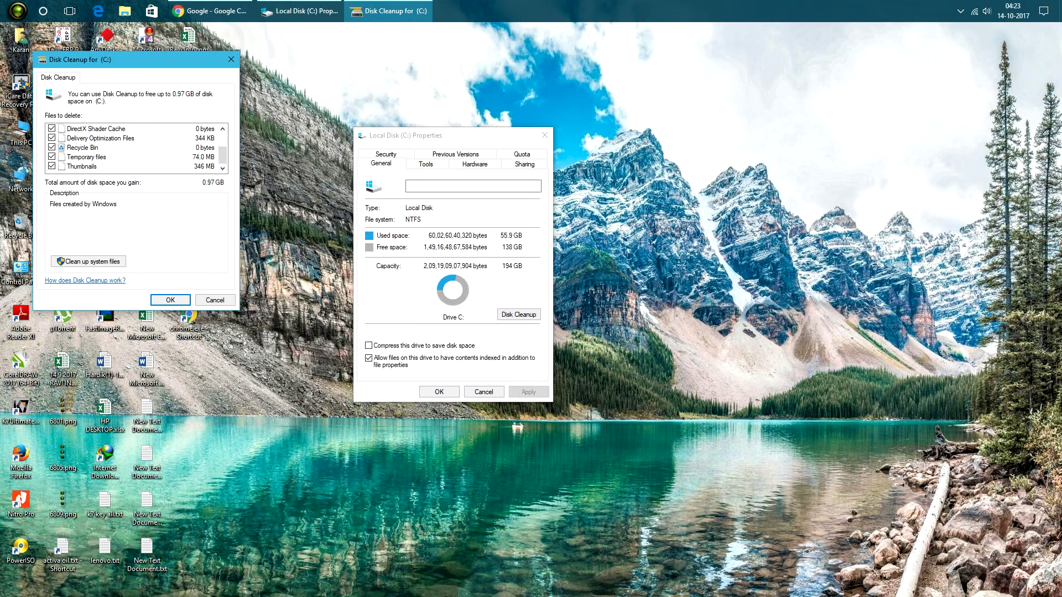
scroll(135, 147, up, 2)
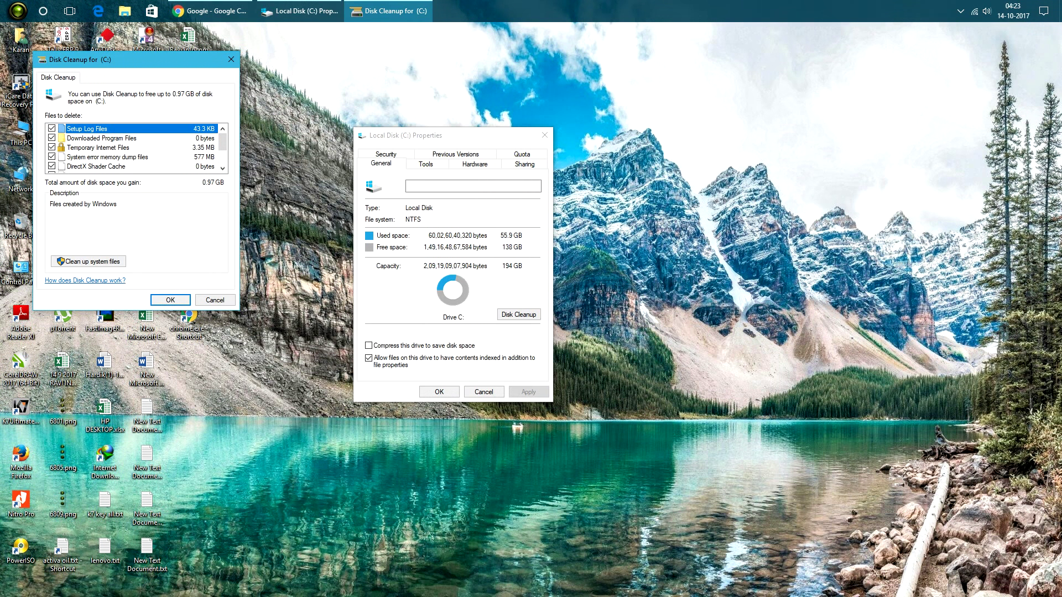
click(89, 261)
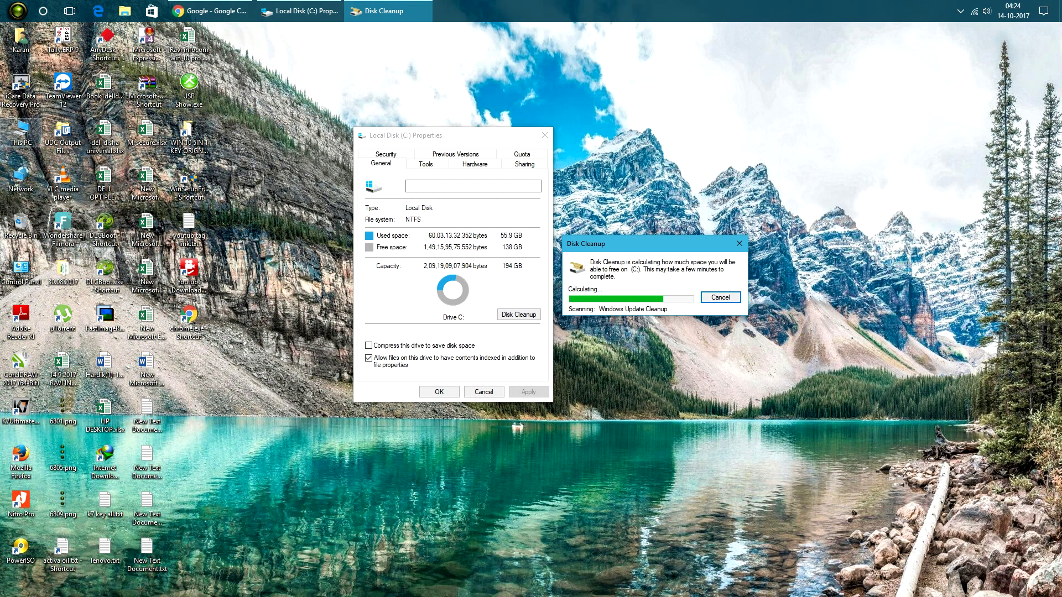
Step: View the contents of Local Disk (C:) during the scan and accept Disk Cleanup with its default selection
double_click(21, 136)
double_click(554, 354)
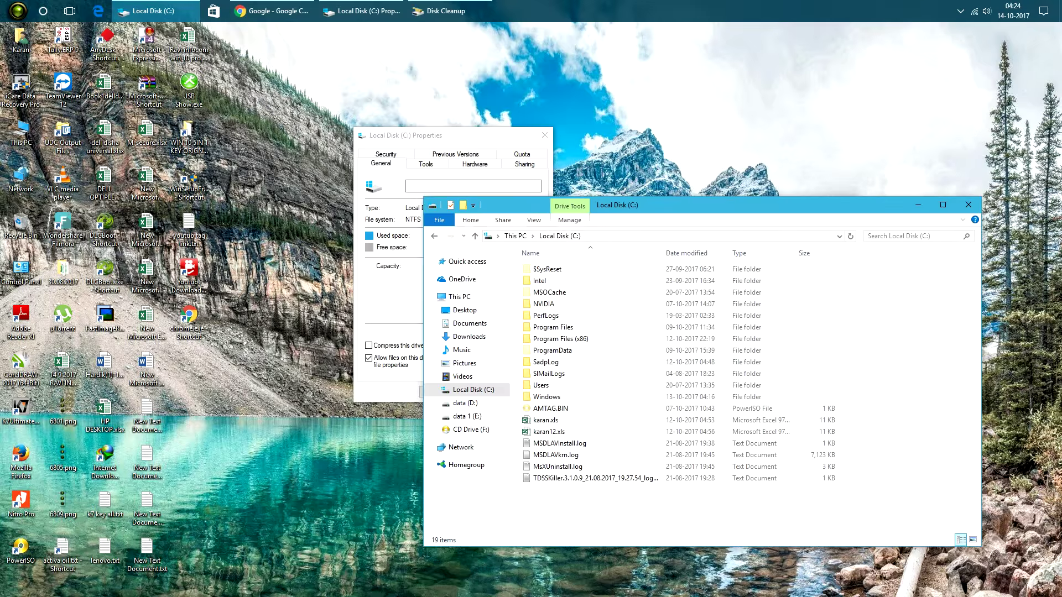
click(968, 205)
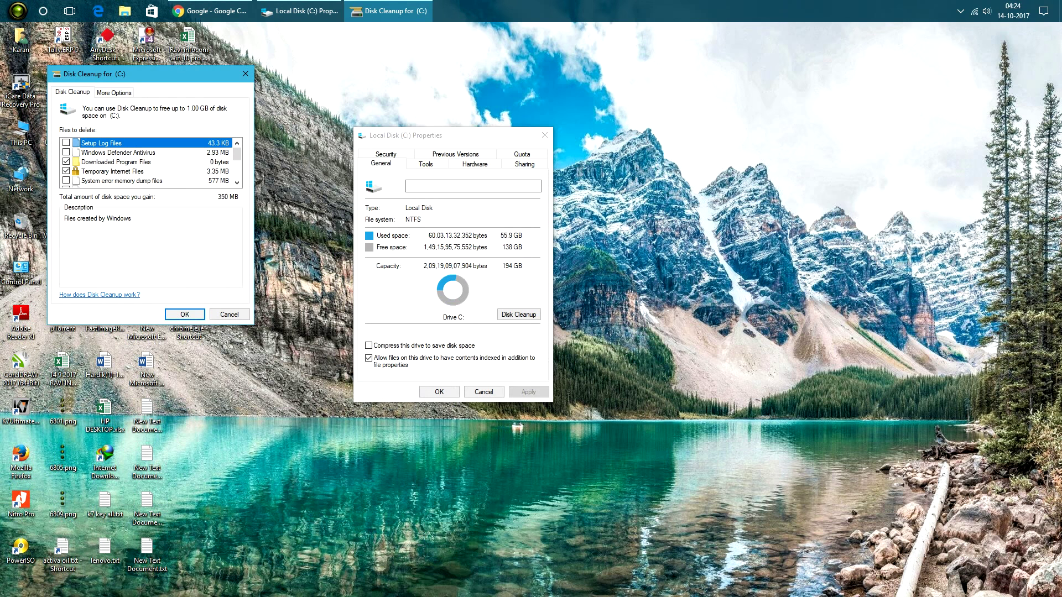
click(184, 314)
Step: Delete the two Excel files from the root of Local Disk (C:) and close the folder window
double_click(20, 135)
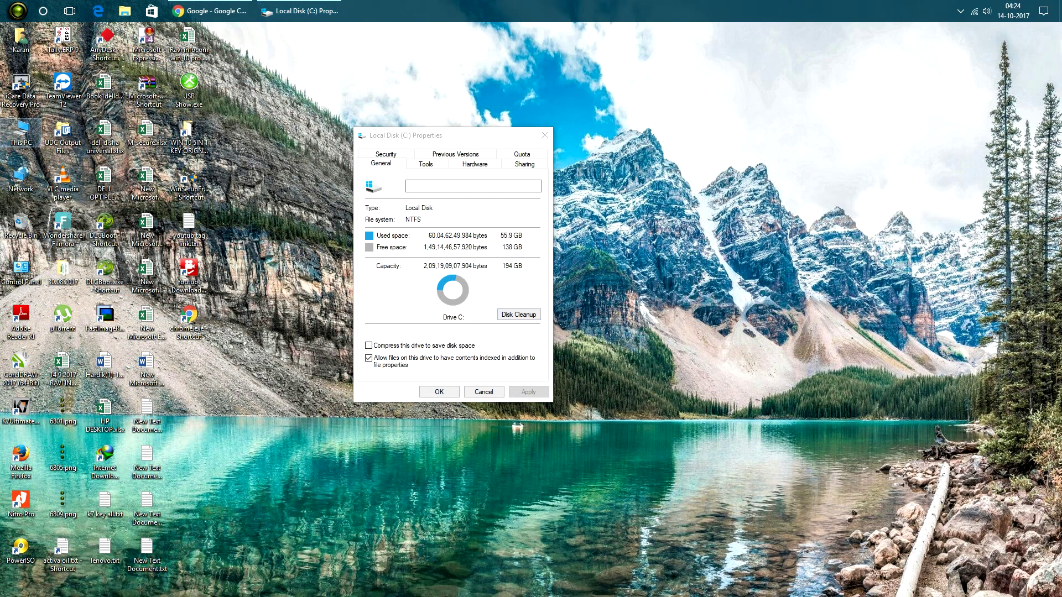
double_click(575, 357)
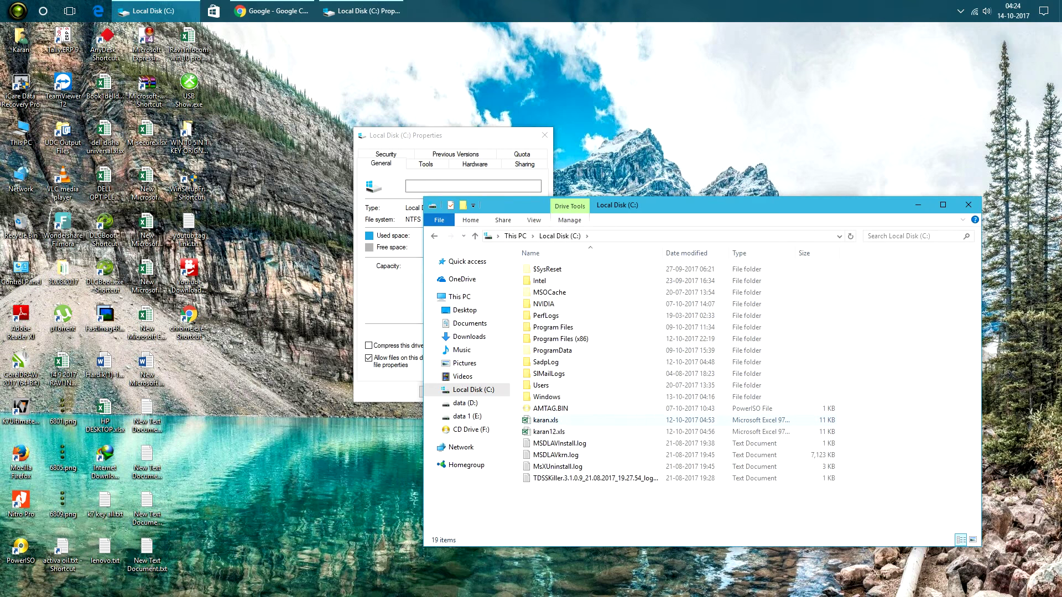
drag(842, 420, 816, 436)
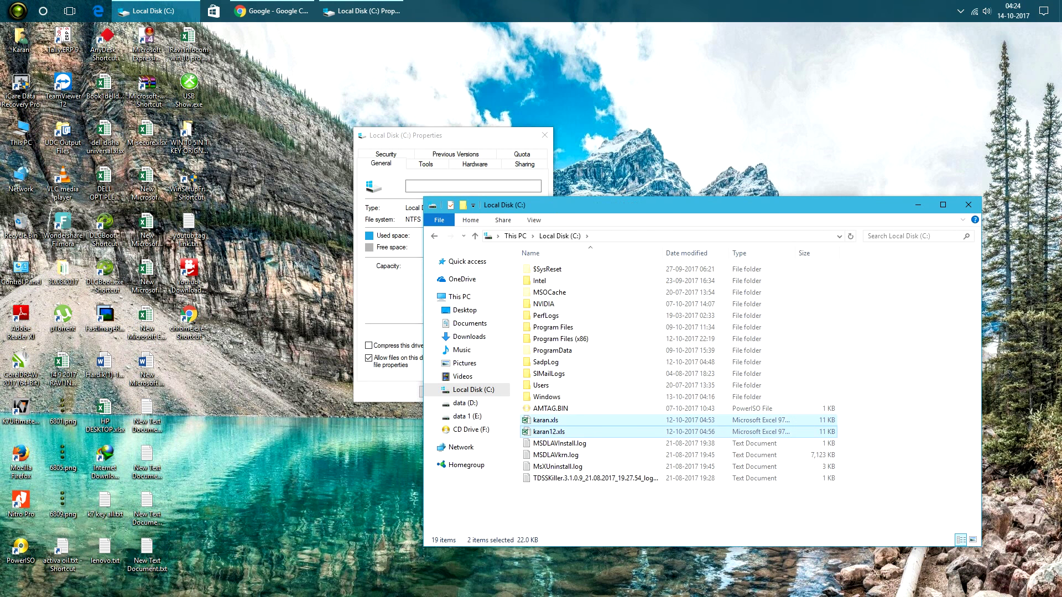
key(Delete)
key(Return)
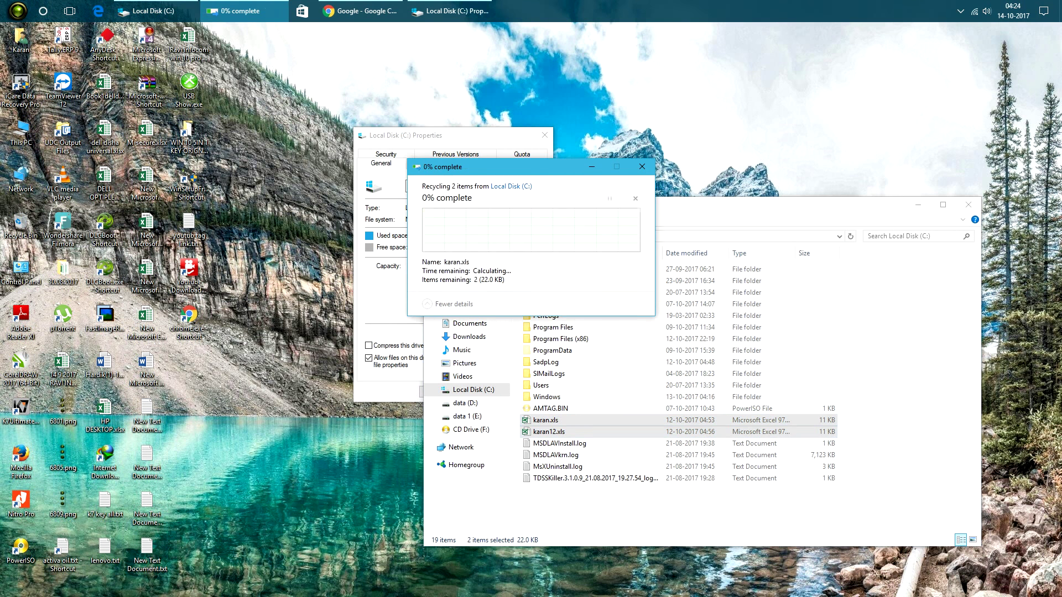
key(Return)
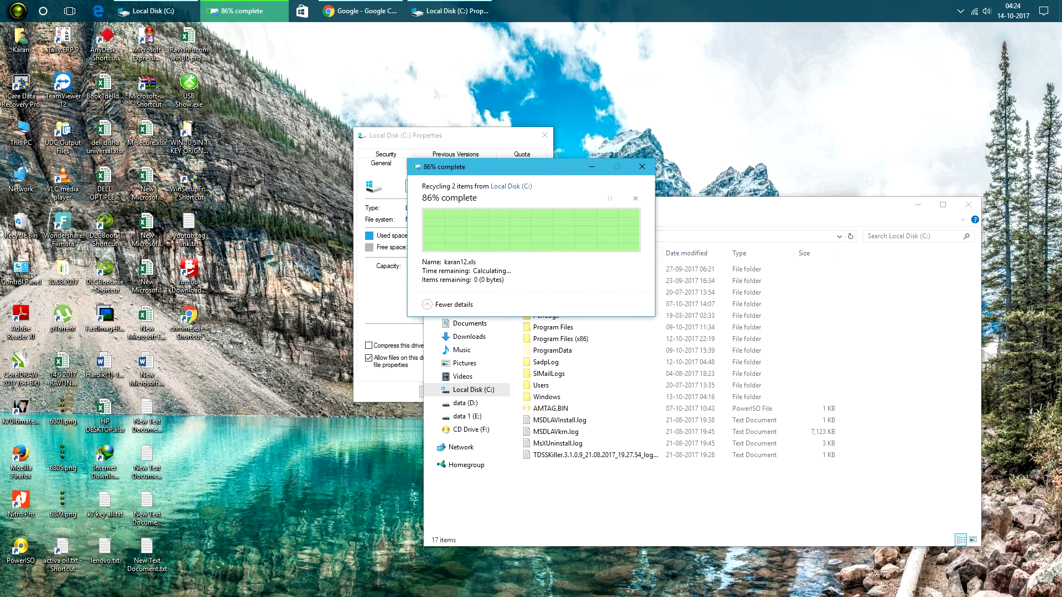
click(968, 205)
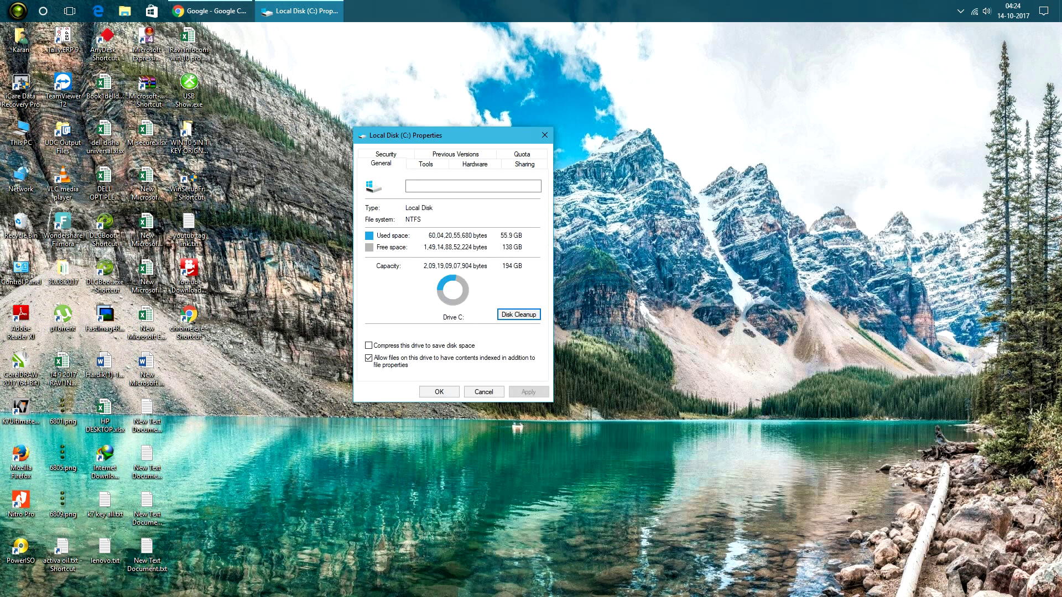
Step: Close the Local Disk (C:) properties and refresh the desktop
key(Escape)
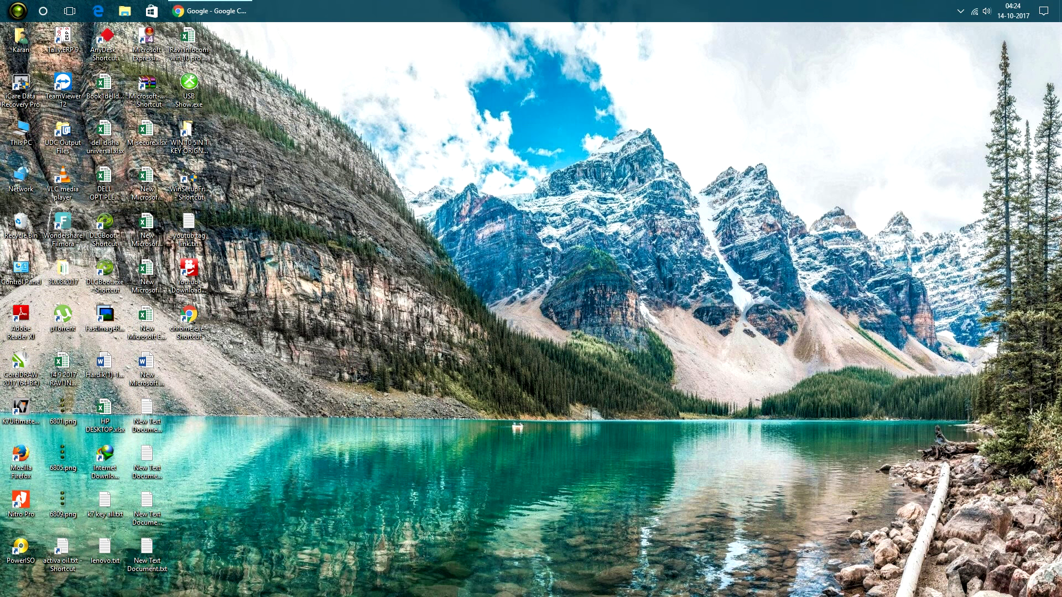
right_click(331, 268)
click(359, 301)
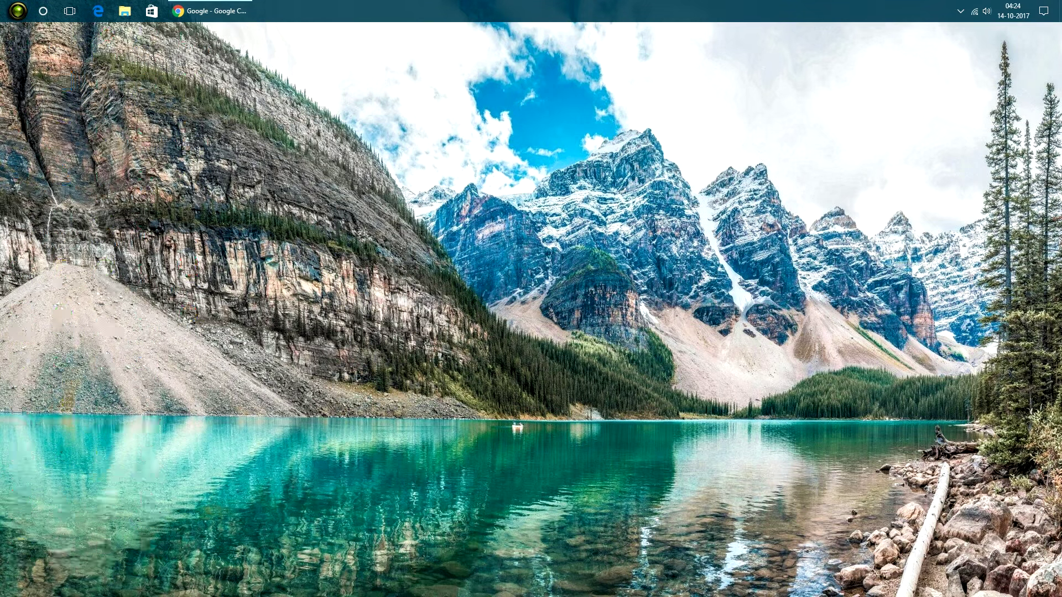
Step: Reopen the properties of Local Disk (C:), bring up its Disk Cleanup list and dismiss it without cleaning
double_click(21, 133)
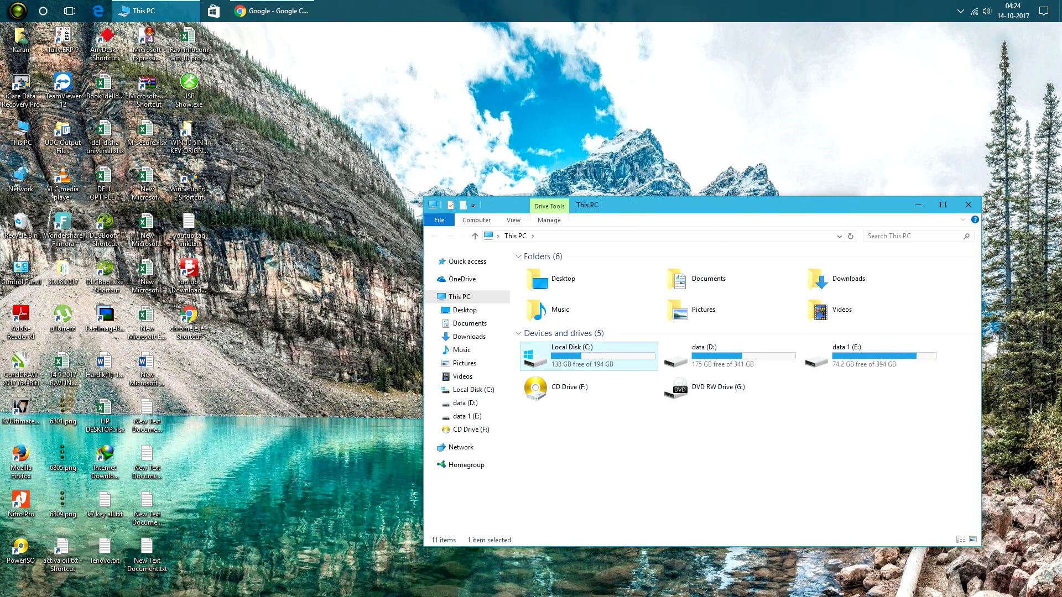
right_click(582, 354)
click(603, 341)
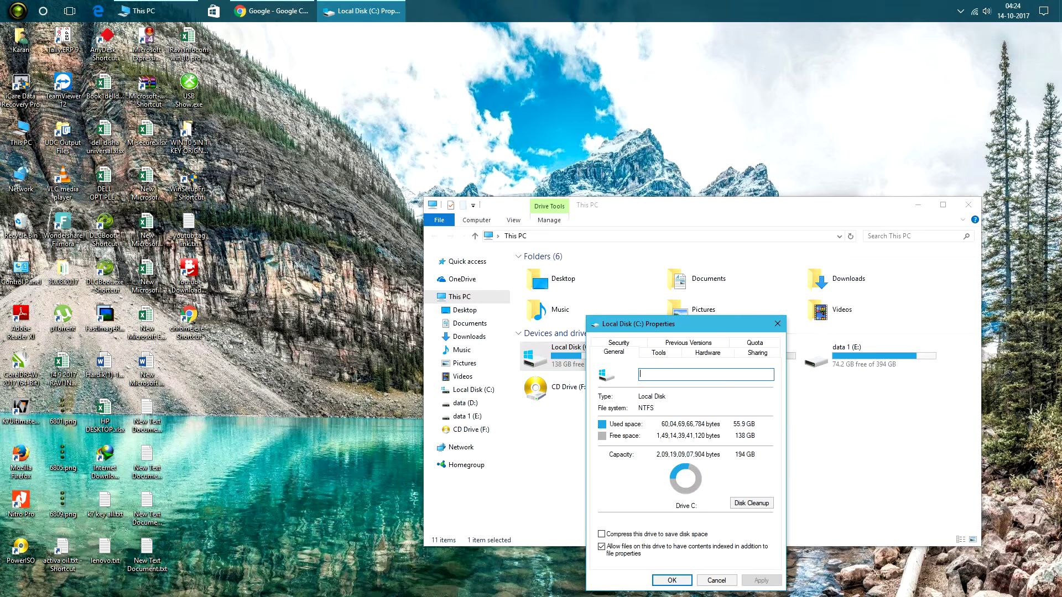
click(751, 503)
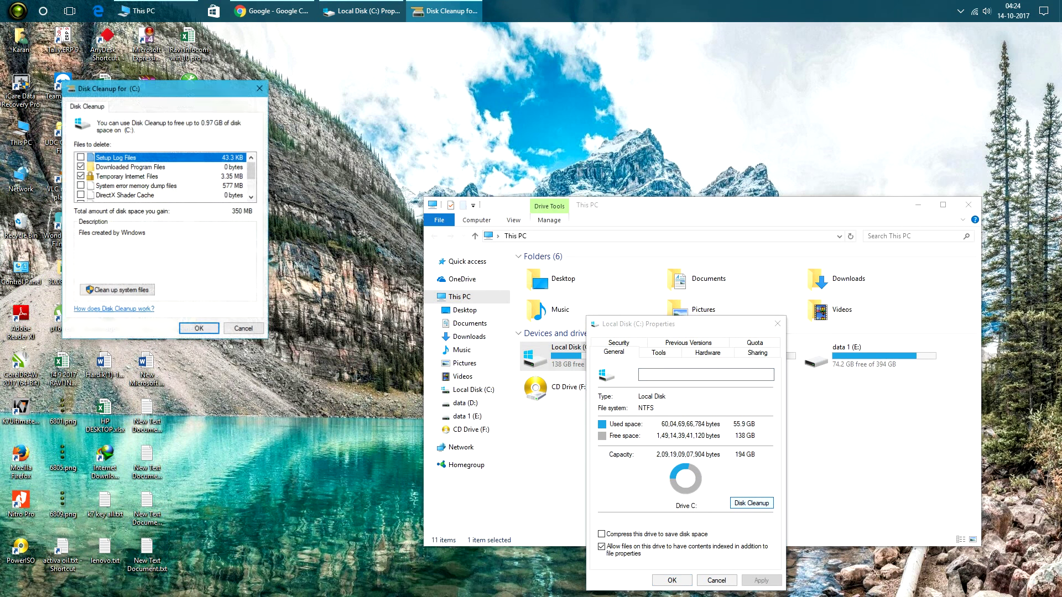
click(259, 88)
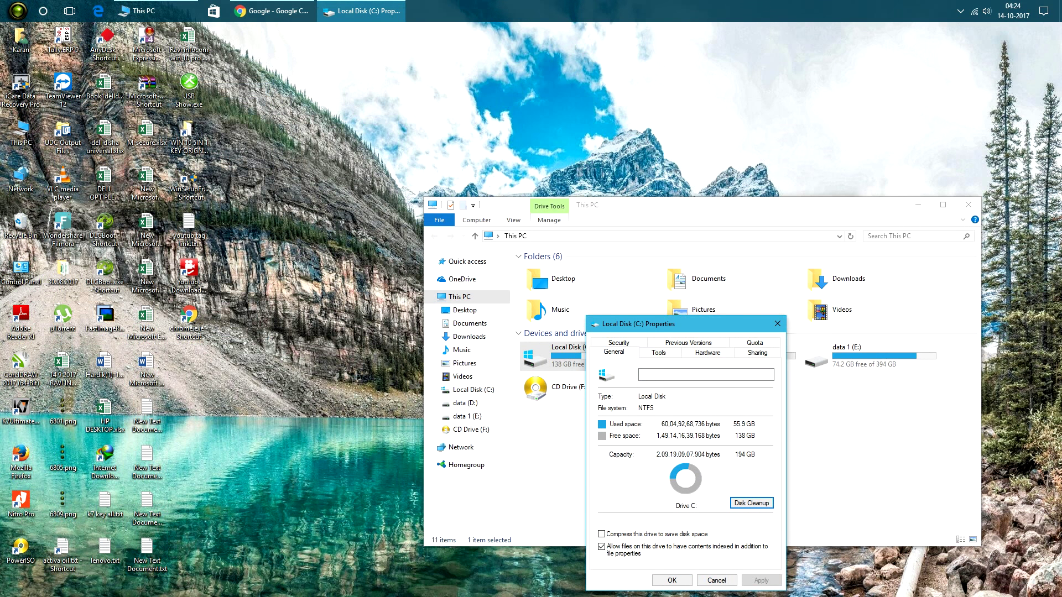
Step: Analyze drive C: in Optimize Drives, closing This PC and moving the Optimize Drives window clear
click(658, 352)
click(731, 456)
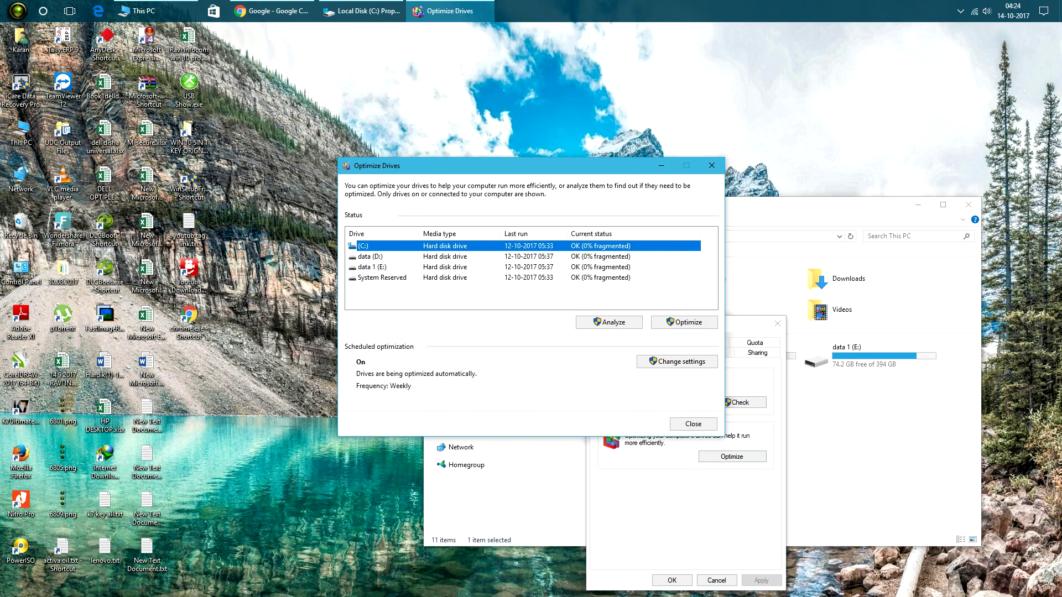
click(609, 322)
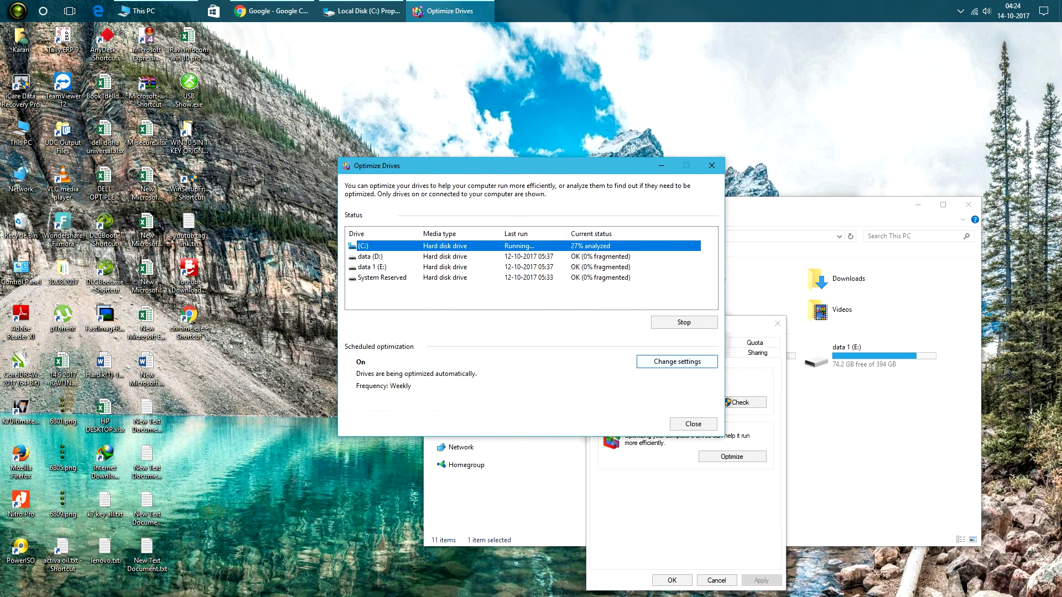
click(968, 205)
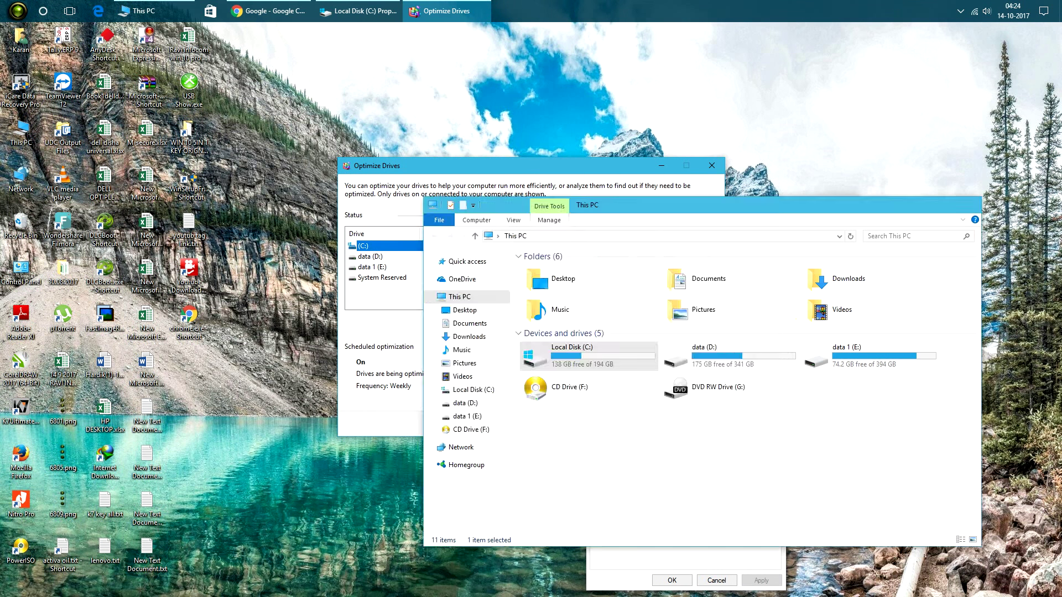
drag(553, 166, 473, 82)
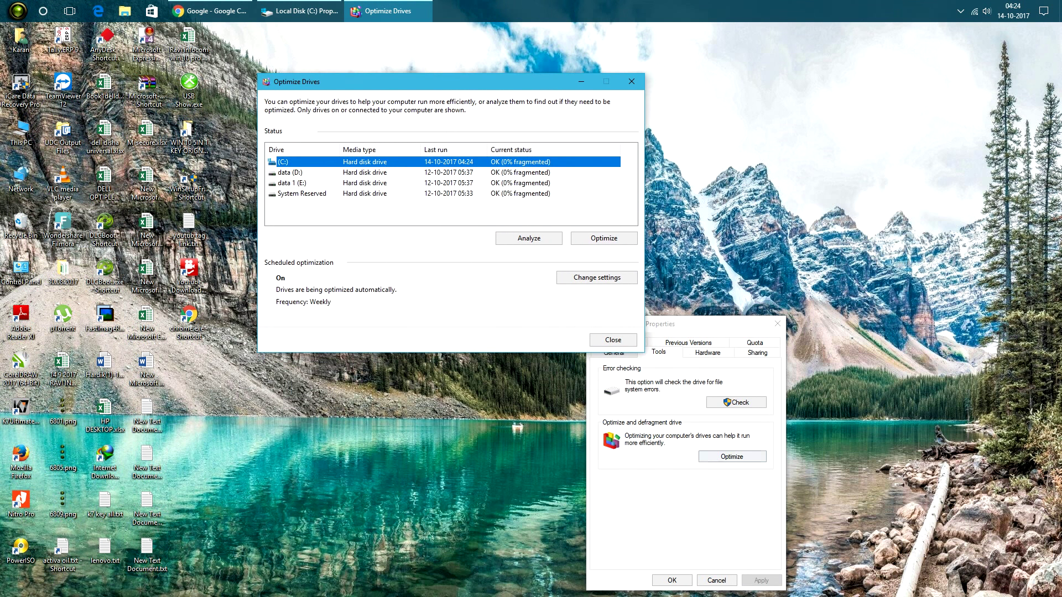
Step: Refresh the desktop and start optimizing drive C: in Optimize Drives
right_click(811, 250)
click(835, 283)
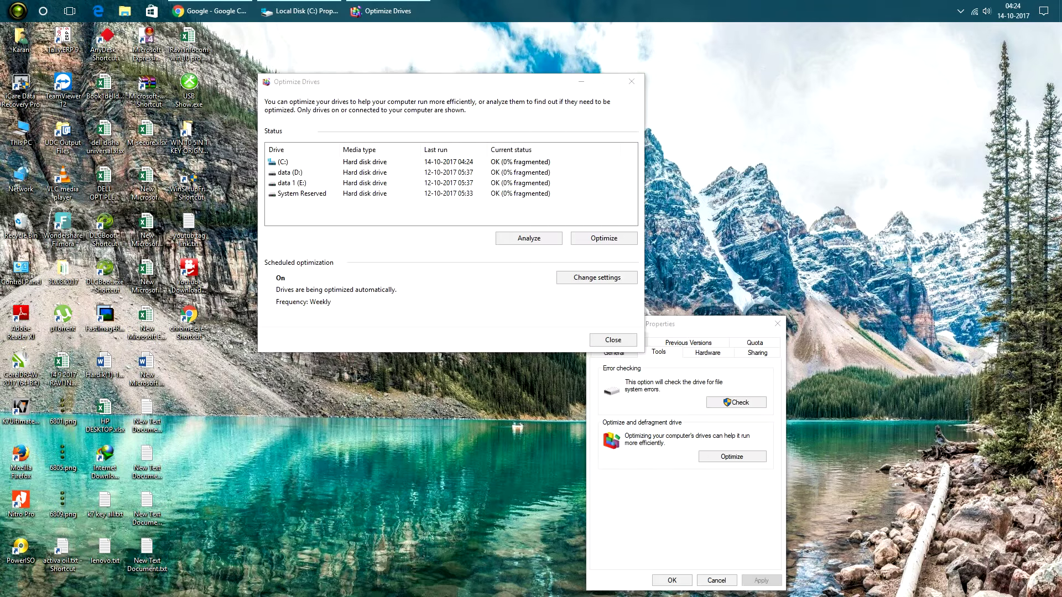
click(604, 238)
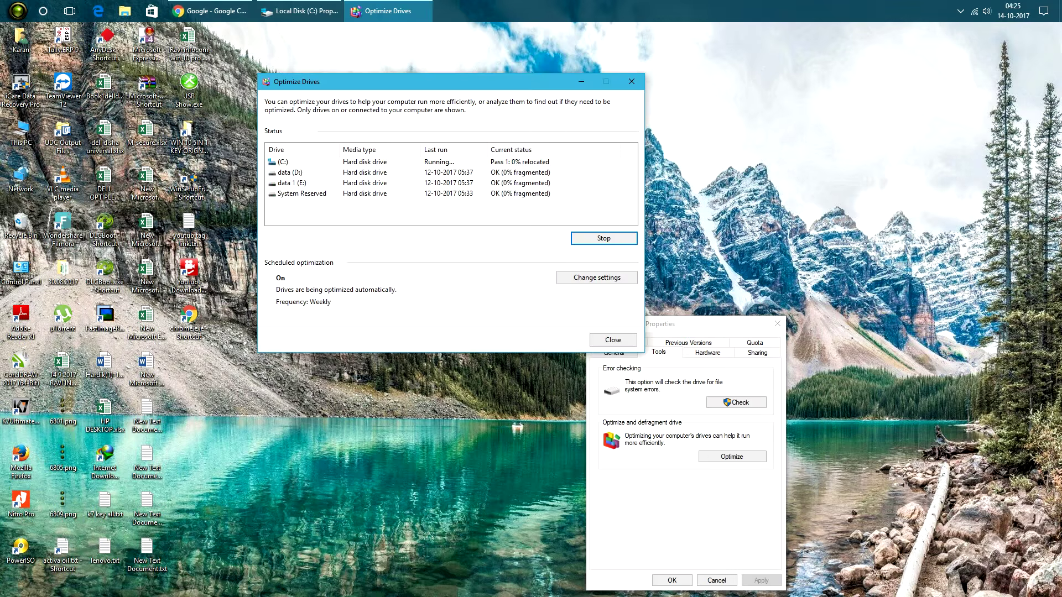
Step: Look over the drives in a maximized This PC window, refreshing the desktop while it loads, and close the window
double_click(21, 133)
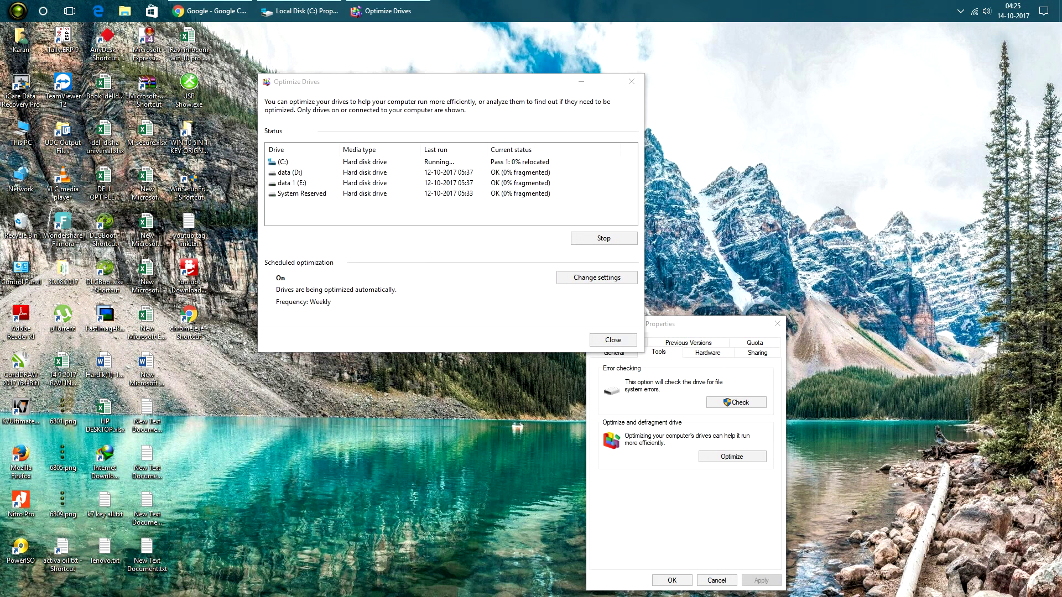
right_click(786, 148)
click(816, 181)
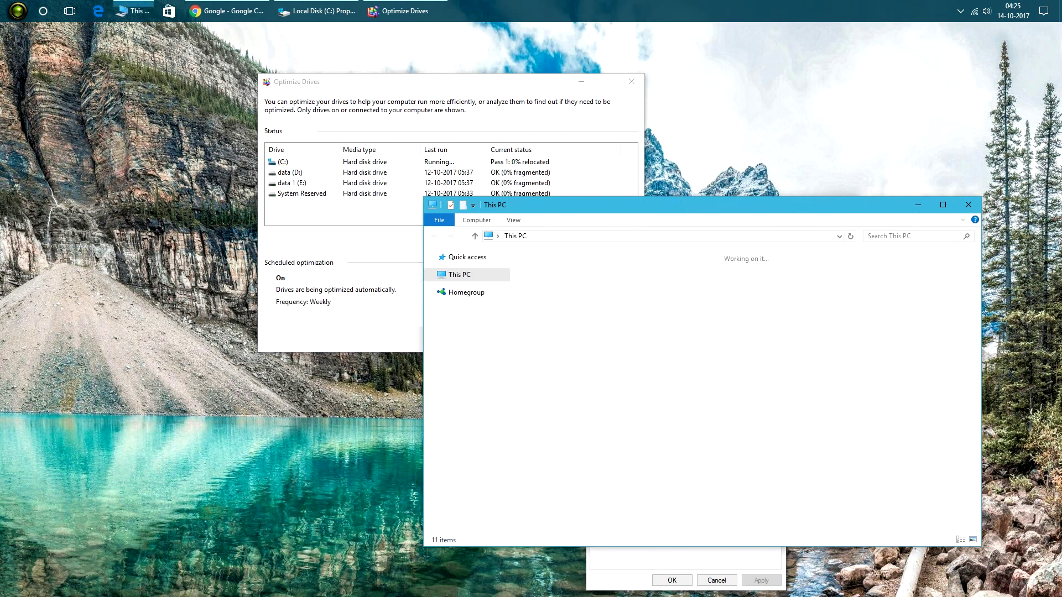
click(943, 205)
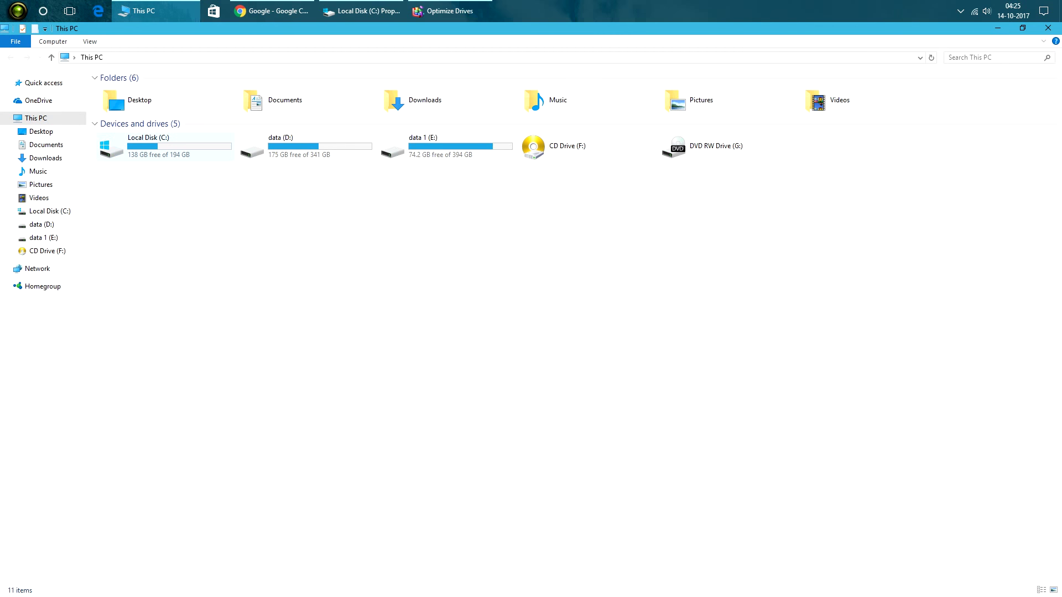
click(1048, 28)
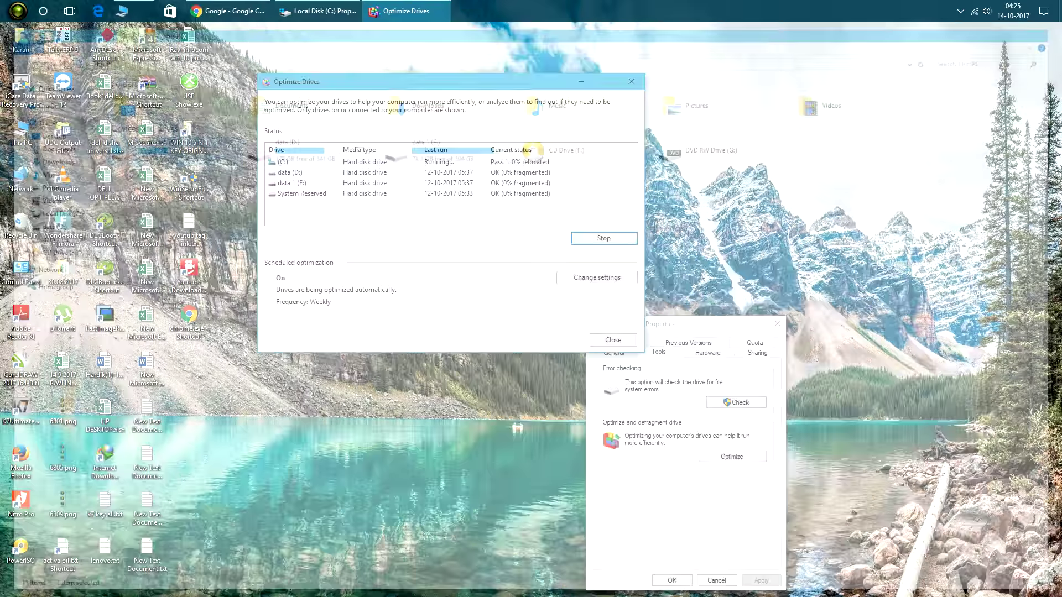
Step: Close the open Local Disk (C:) folder windows and the Local Disk (C:) properties
right_click(829, 166)
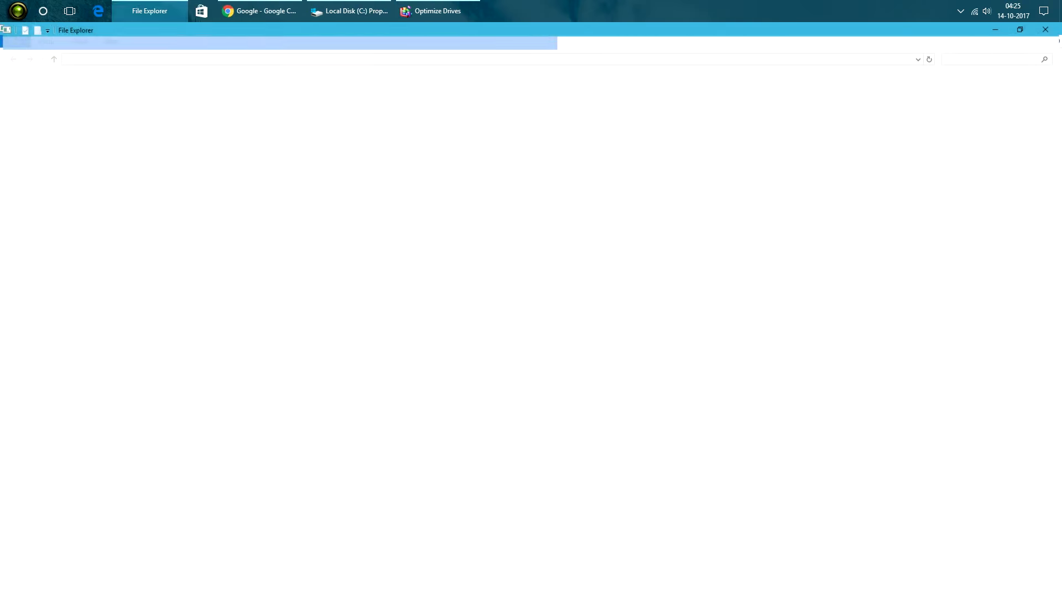
key(alt+F4)
key(alt+F4)
key(alt+F4)
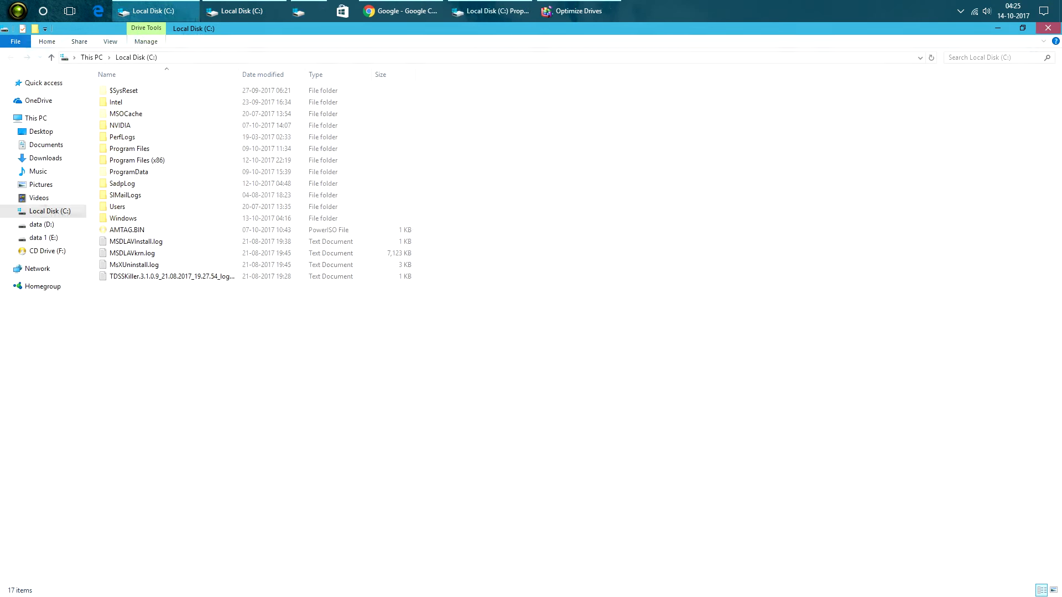
key(alt+F4)
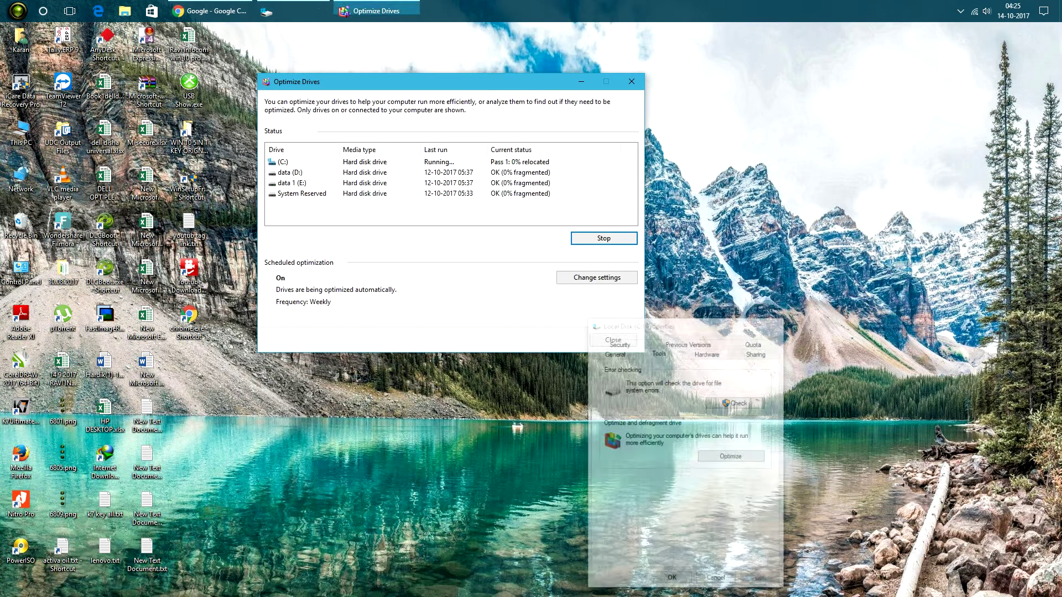
Step: Close Optimize Drives once drive C: has been optimized, refreshing the desktop before and after
right_click(717, 235)
click(744, 269)
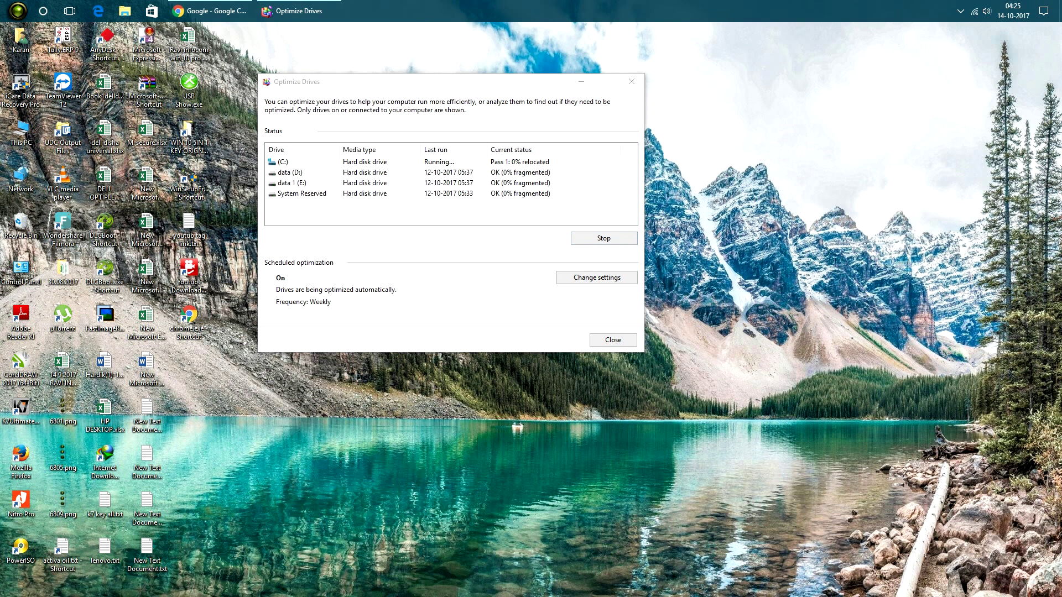
click(383, 162)
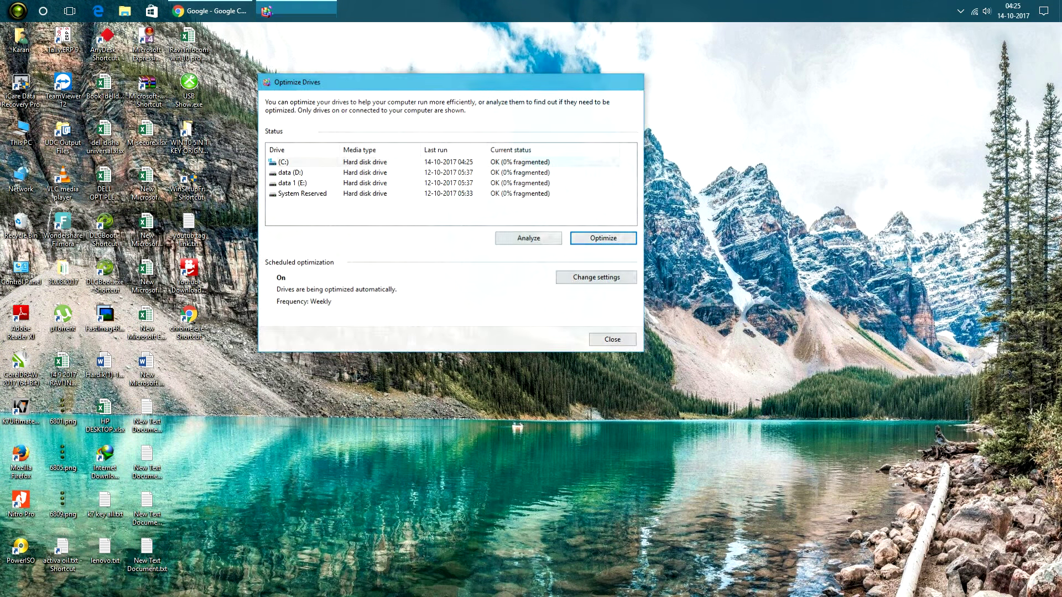
key(Escape)
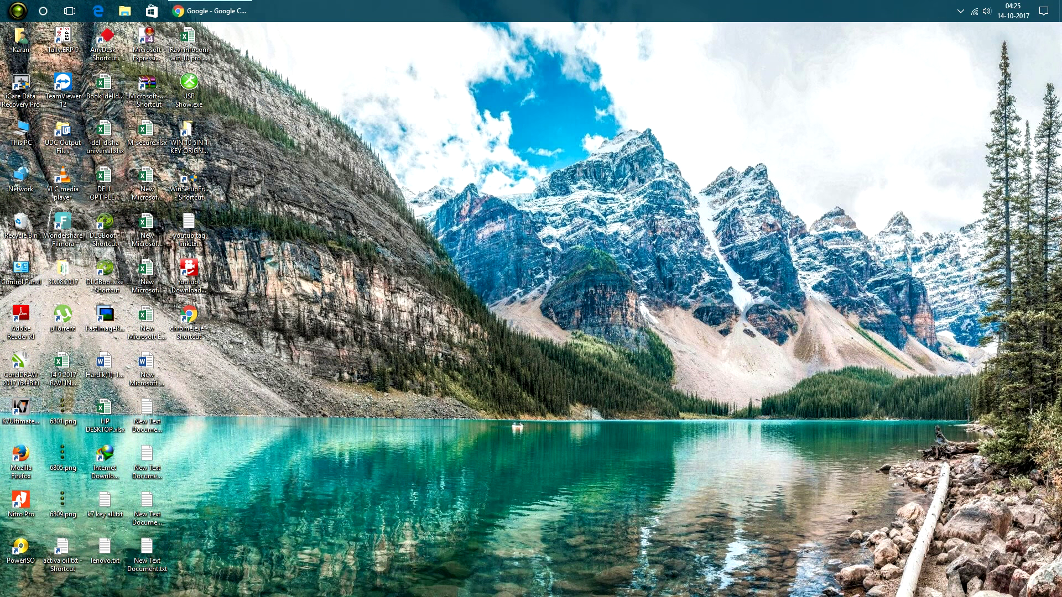
right_click(795, 358)
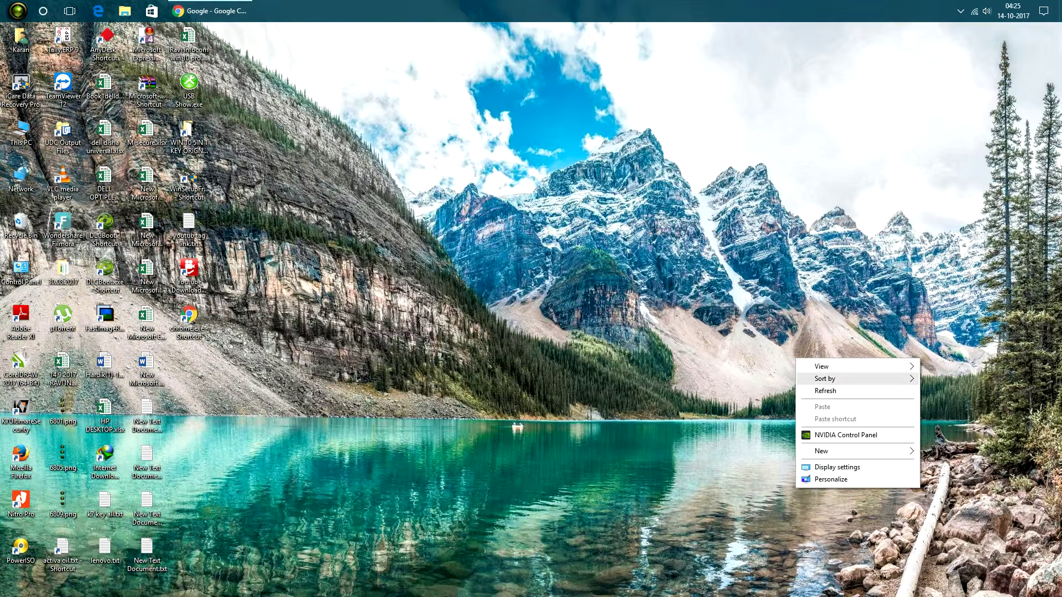
click(824, 391)
Step: Switch to K7UltimateSecurity, show its tools, and bring up Registry Cleaner and close it without scanning
click(961, 11)
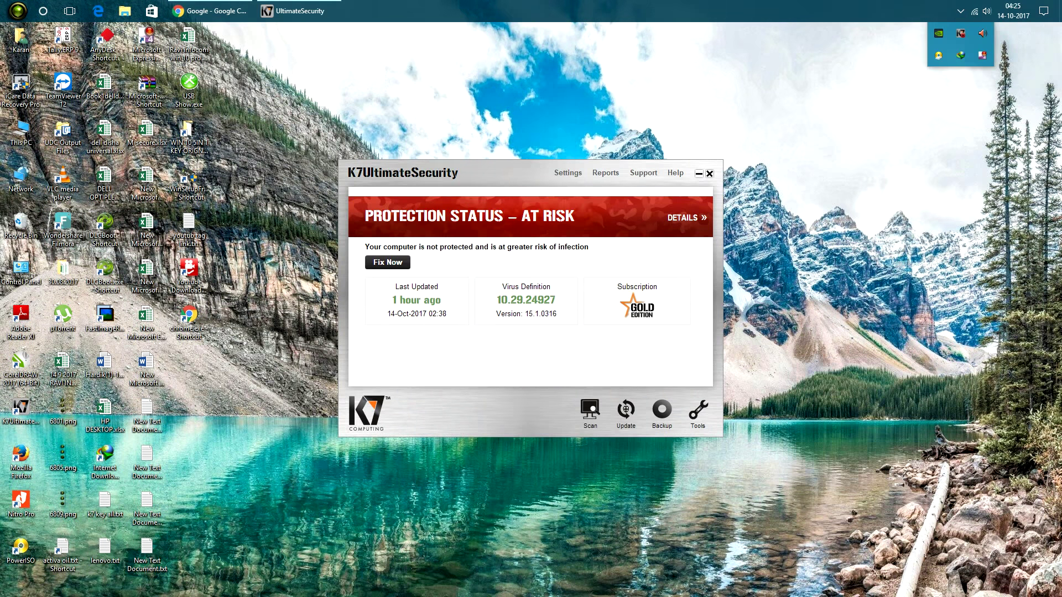
click(698, 414)
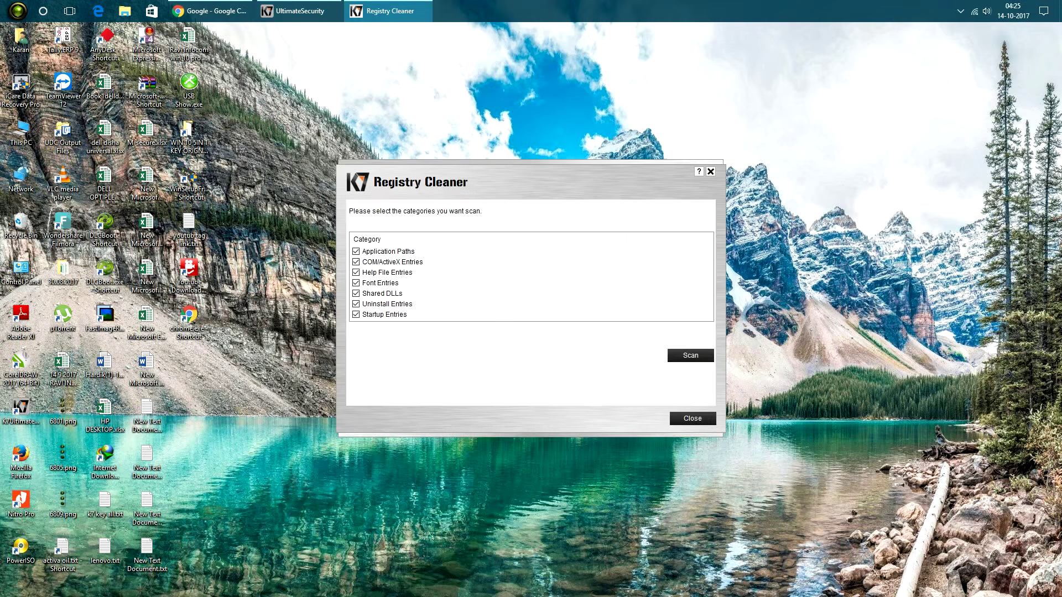
click(692, 419)
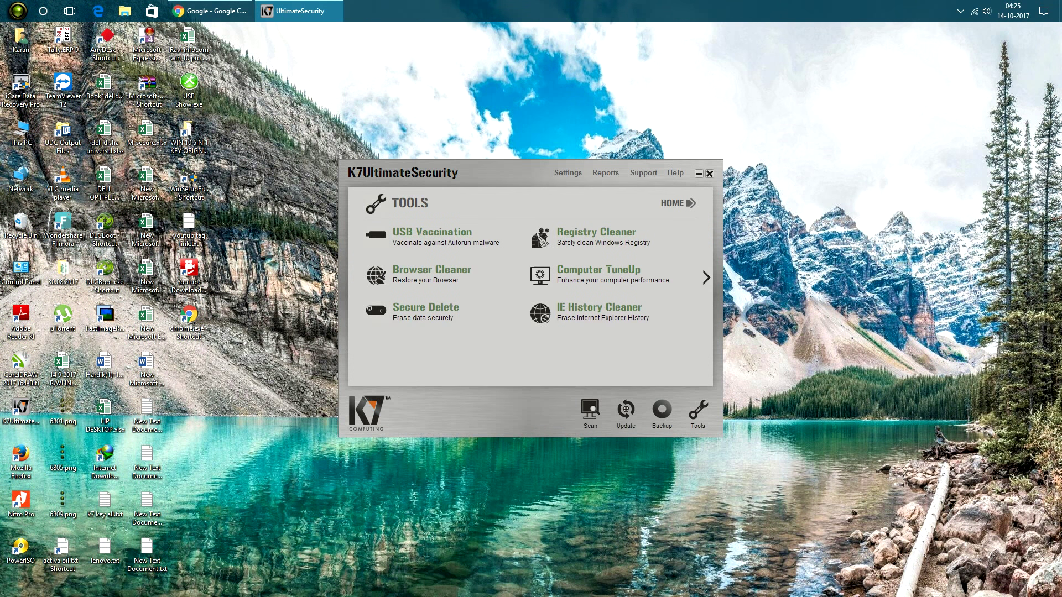
Step: Scan for browser extensions with Browser Cleaner and close it without removing any
click(432, 270)
click(404, 385)
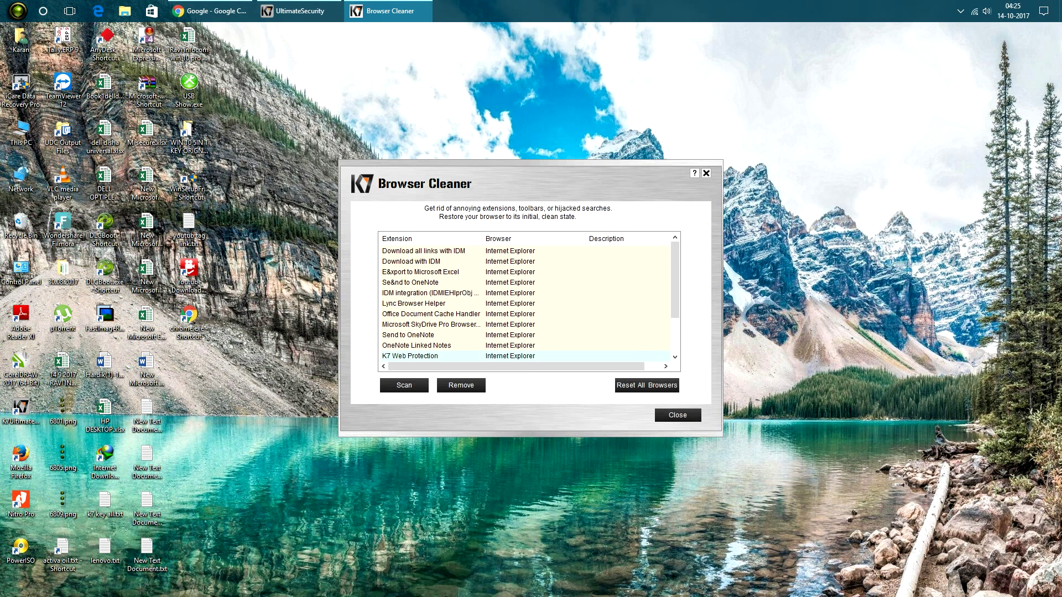
click(677, 415)
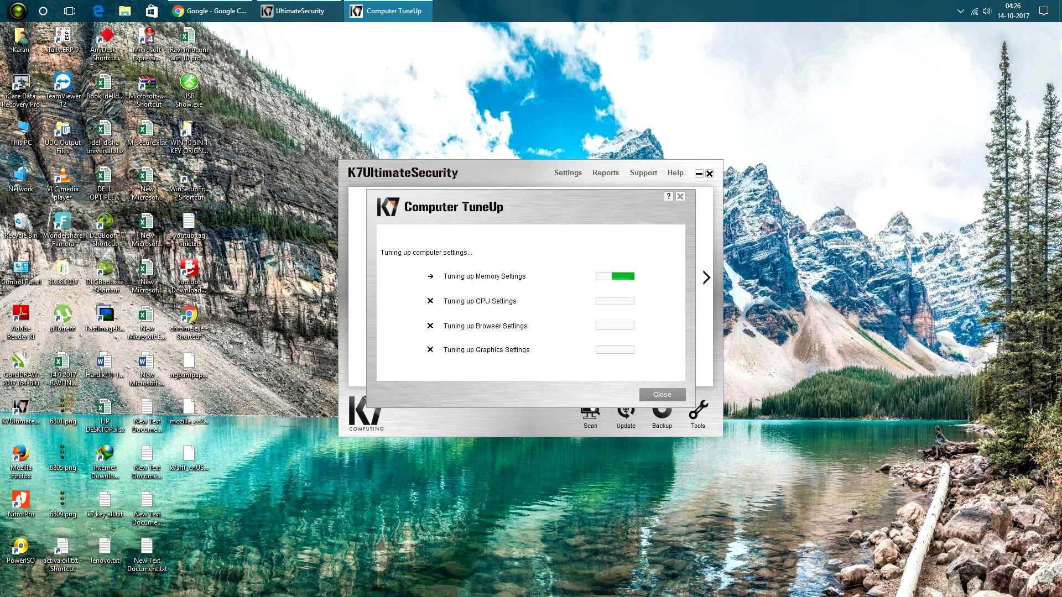
Step: Let Computer TuneUp finish tuning the system, refreshing the desktop meanwhile, and close it without restarting
right_click(828, 354)
click(843, 384)
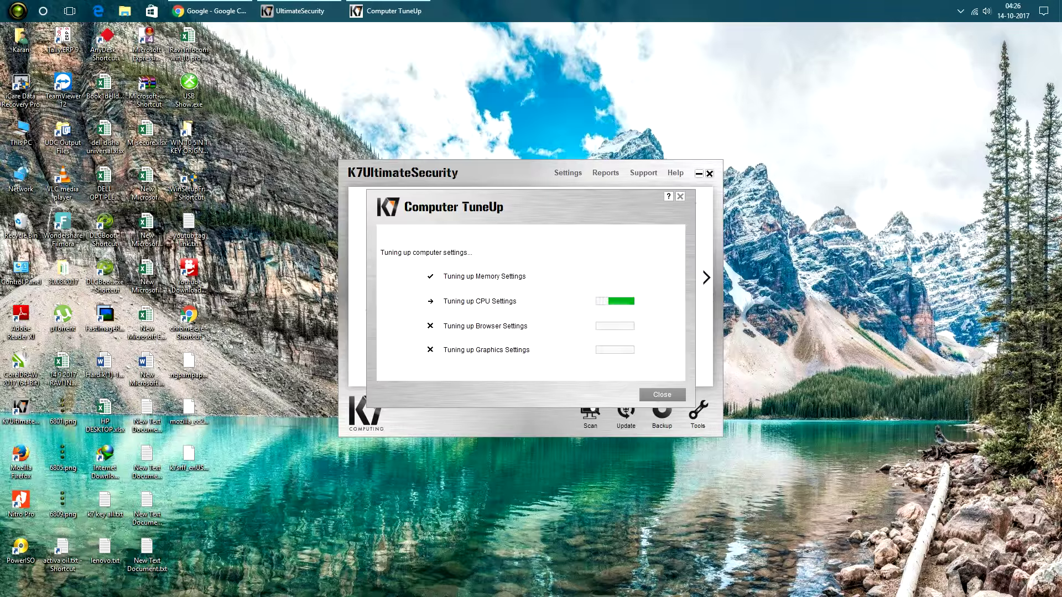
right_click(780, 305)
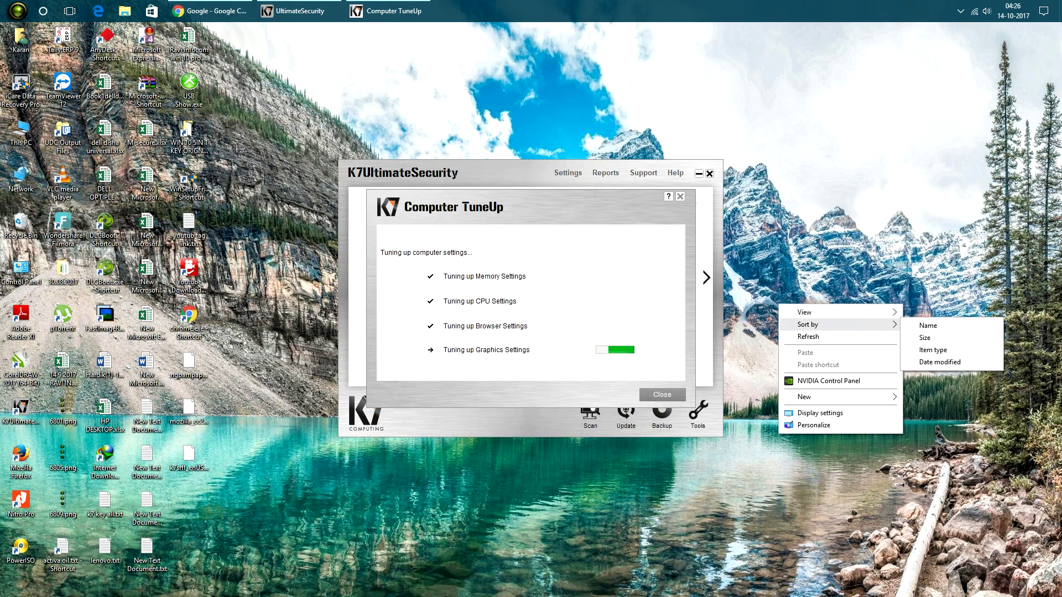
click(808, 337)
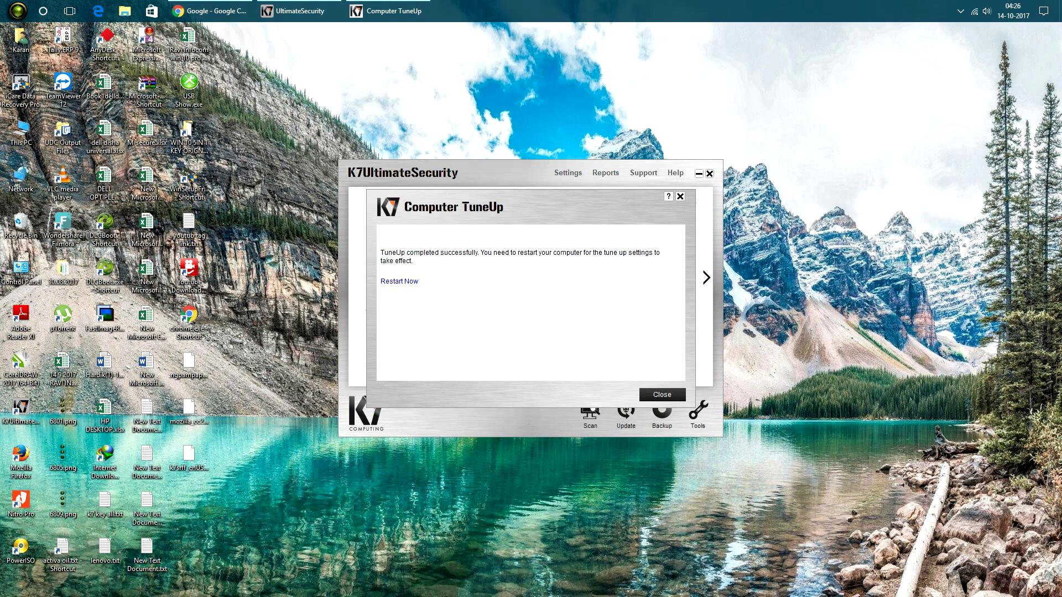
click(662, 394)
Step: Start erasing the Internet Explorer history with IE History Cleaner, and dismiss Windows Temp Cleaner without cleaning
click(580, 307)
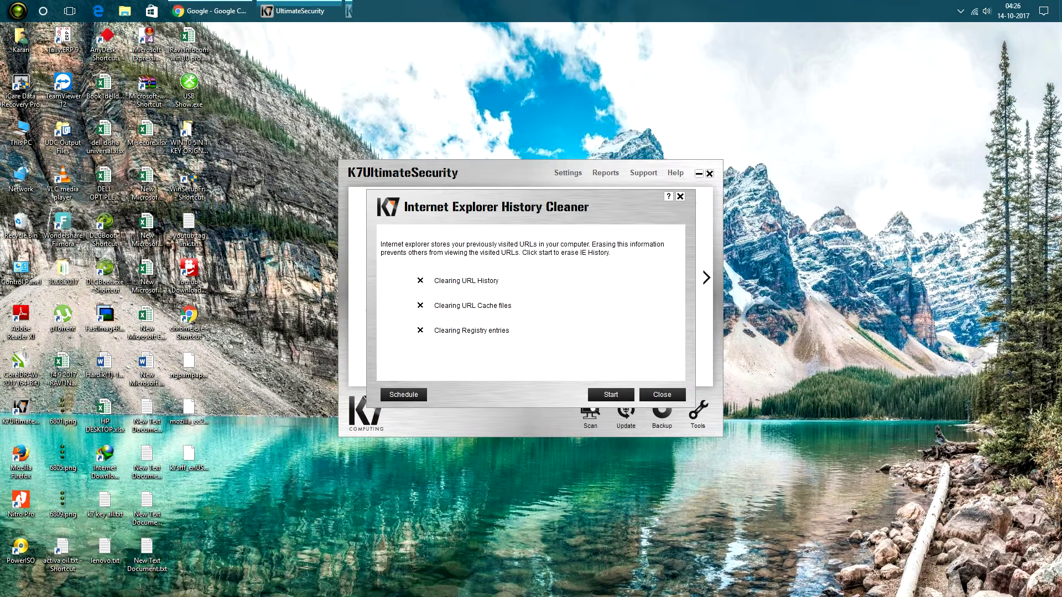
click(610, 395)
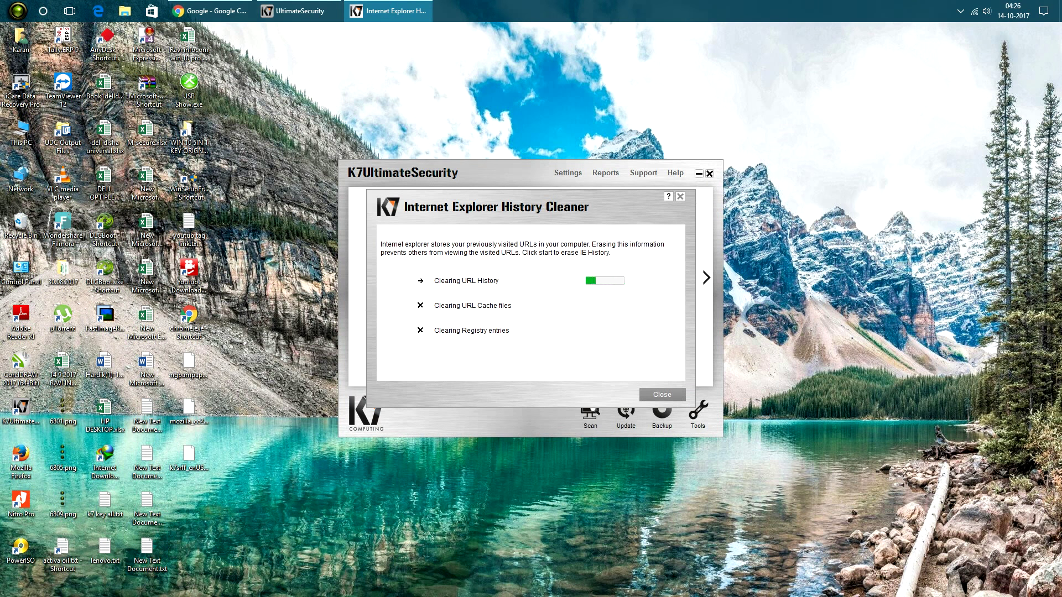
click(706, 278)
click(449, 231)
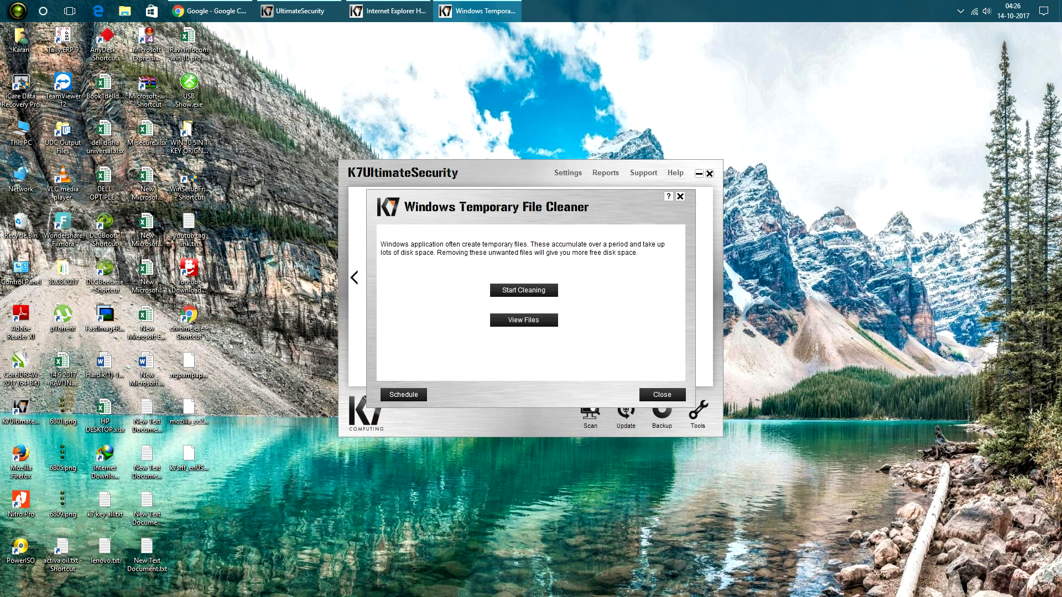
click(662, 394)
Step: Start deleting the temporary files of Internet Explorer, Google Chrome, Mozilla Firefox and Edge with Internet Temp Cleaner
click(609, 232)
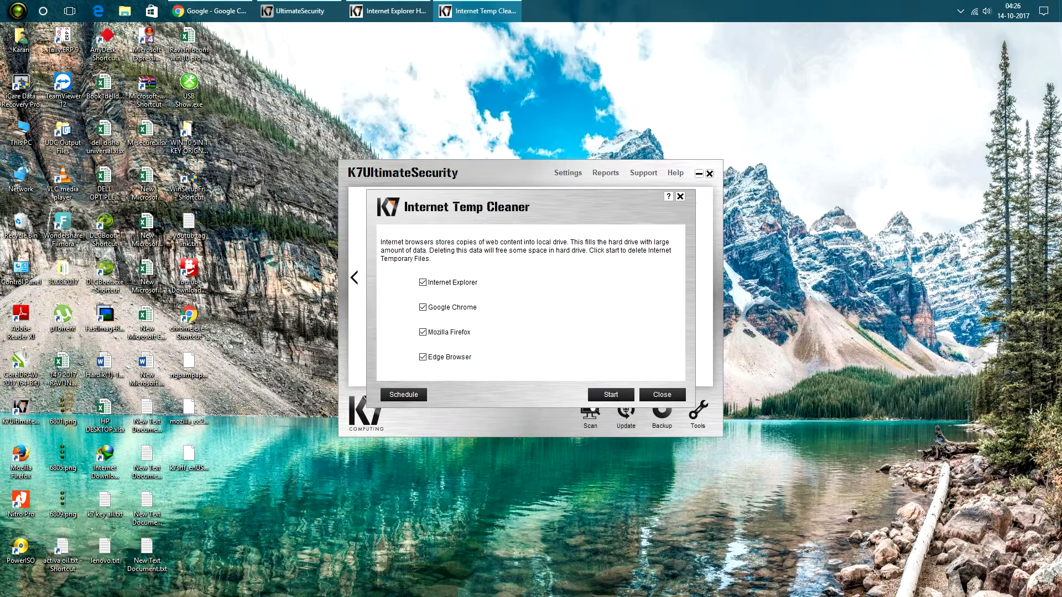
click(610, 395)
click(548, 421)
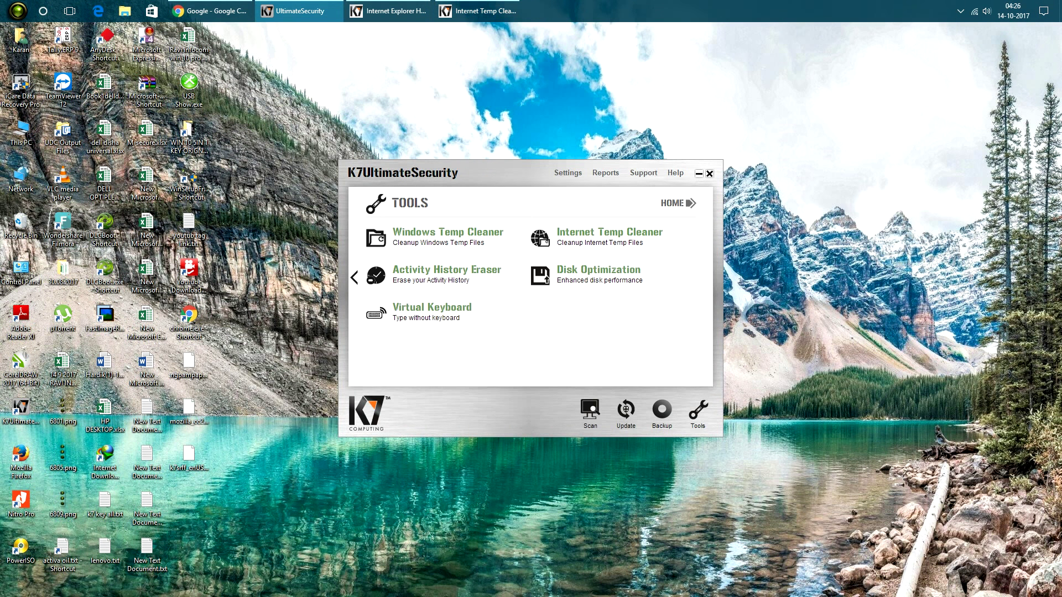
Step: Start optimizing drive C: with Disk Optimization and close the main K7UltimateSecurity window, leaving the cleaner windows running
click(598, 270)
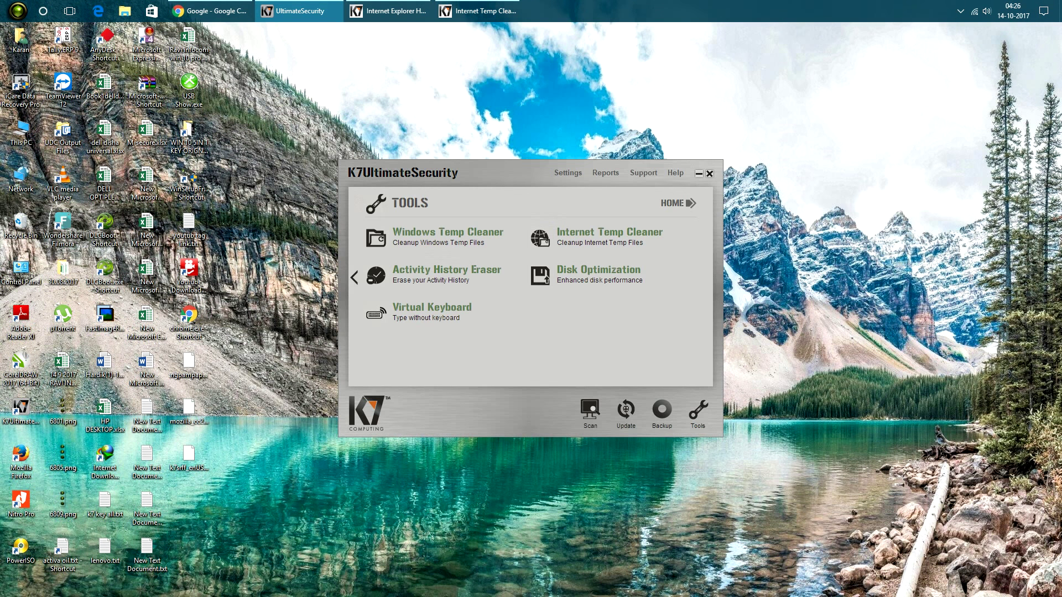
click(391, 288)
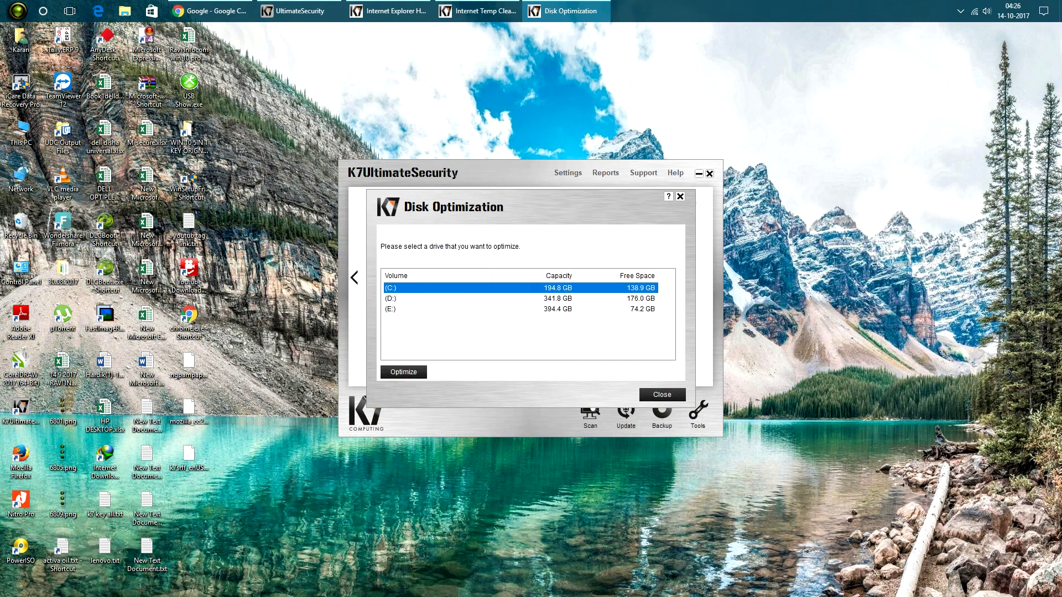
click(403, 372)
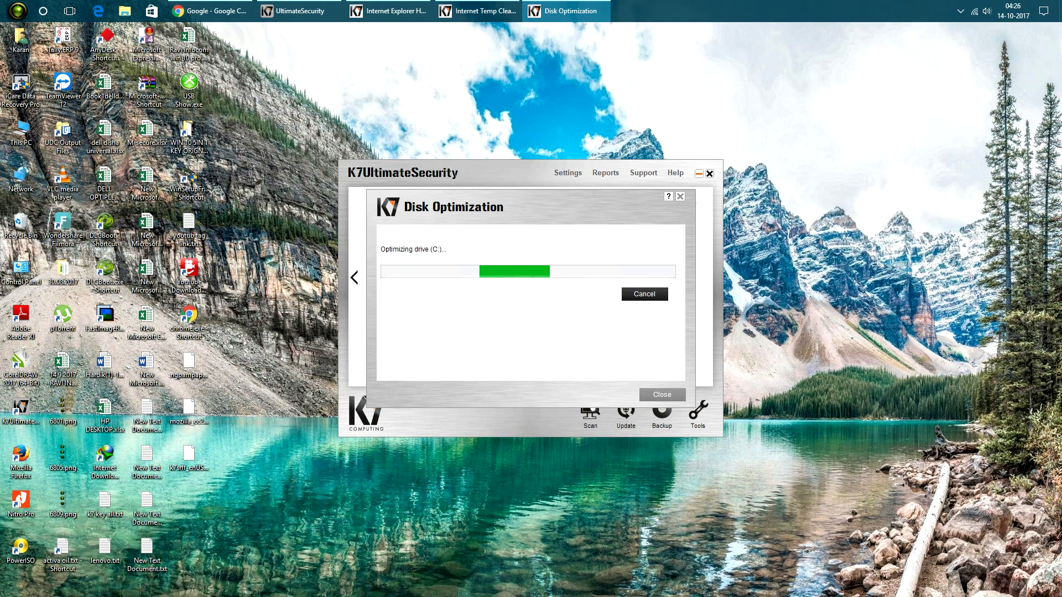
click(710, 174)
click(388, 11)
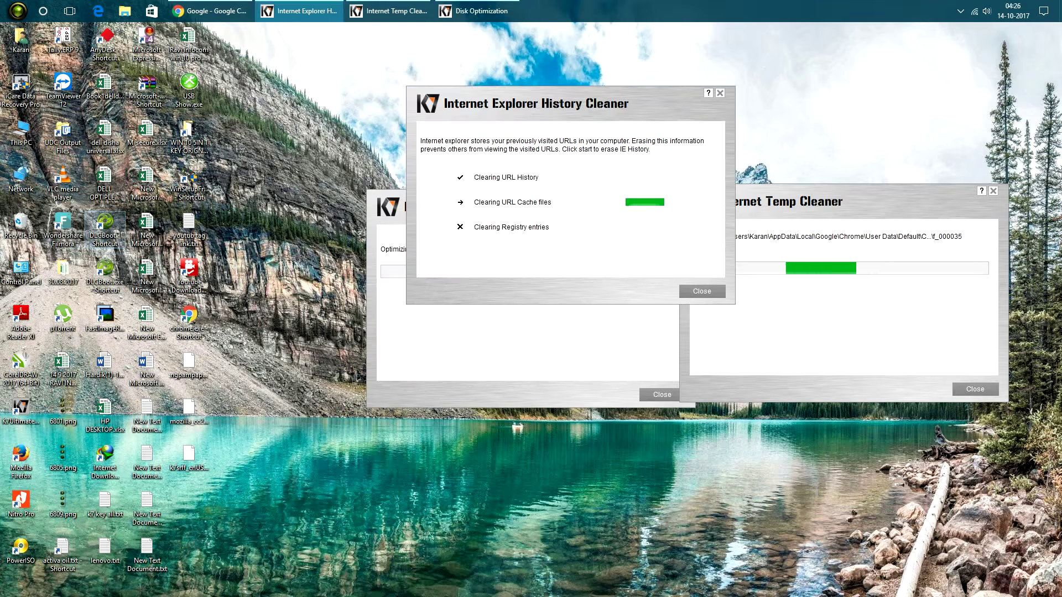
Step: Try to launch DLC Boot from its desktop shortcut, dismiss its message and refresh the desktop
double_click(105, 229)
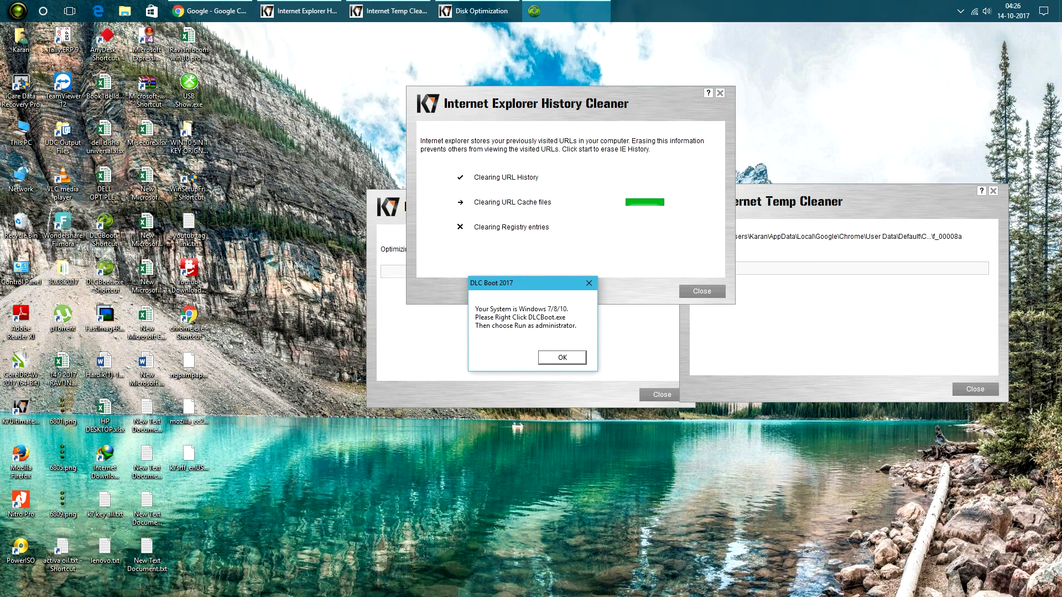
key(Return)
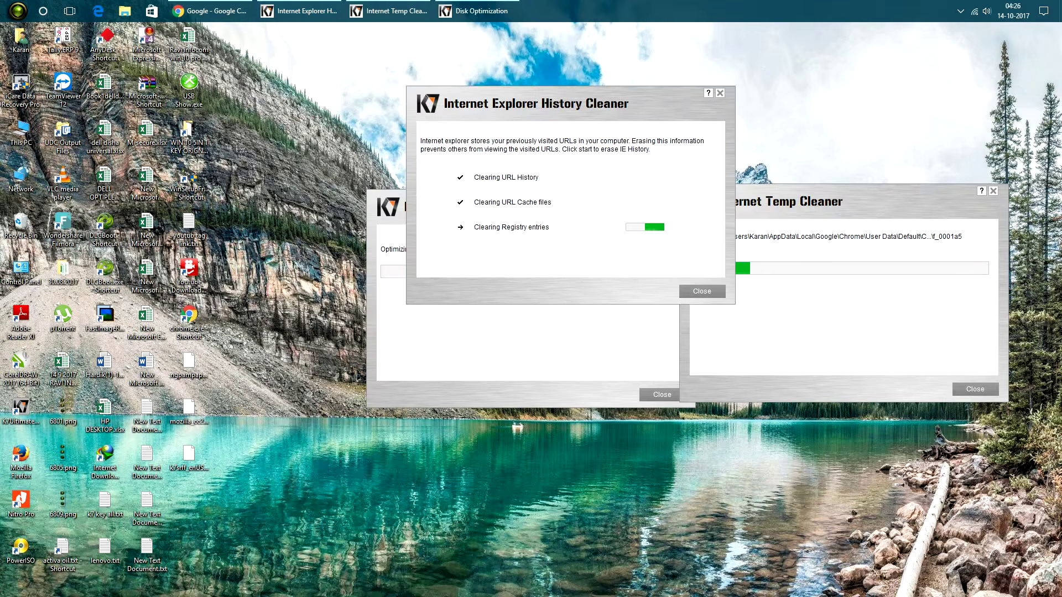
right_click(792, 486)
click(819, 389)
right_click(108, 230)
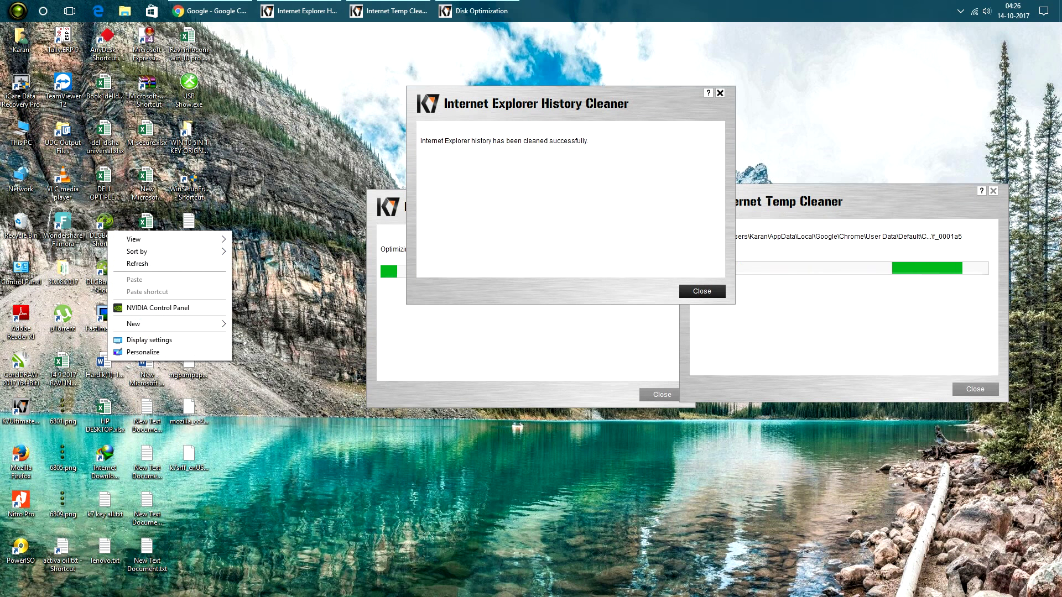
key(Escape)
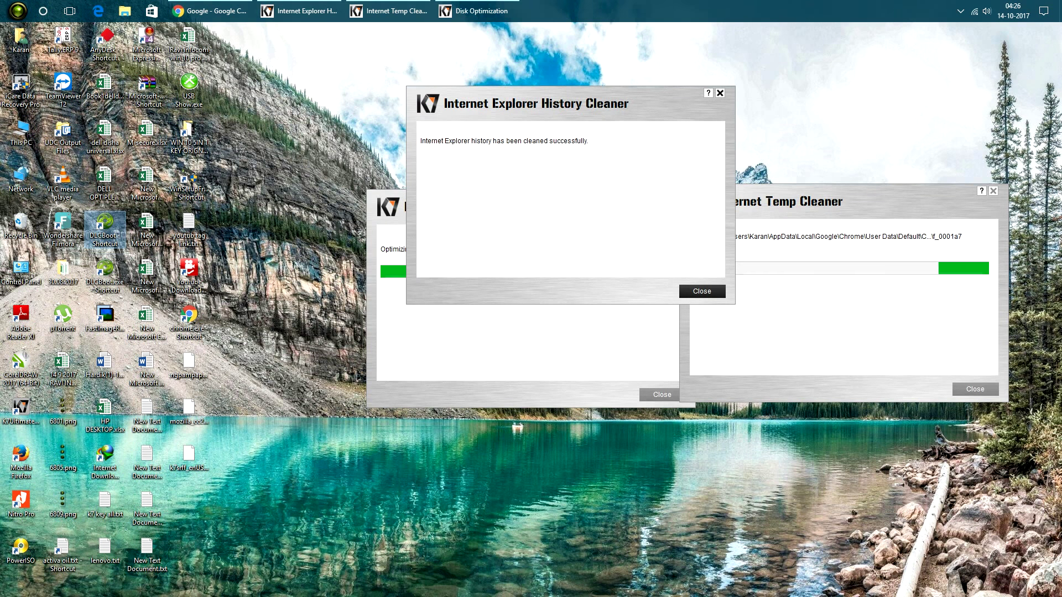
Step: Close the Internet Explorer History Cleaner
click(701, 291)
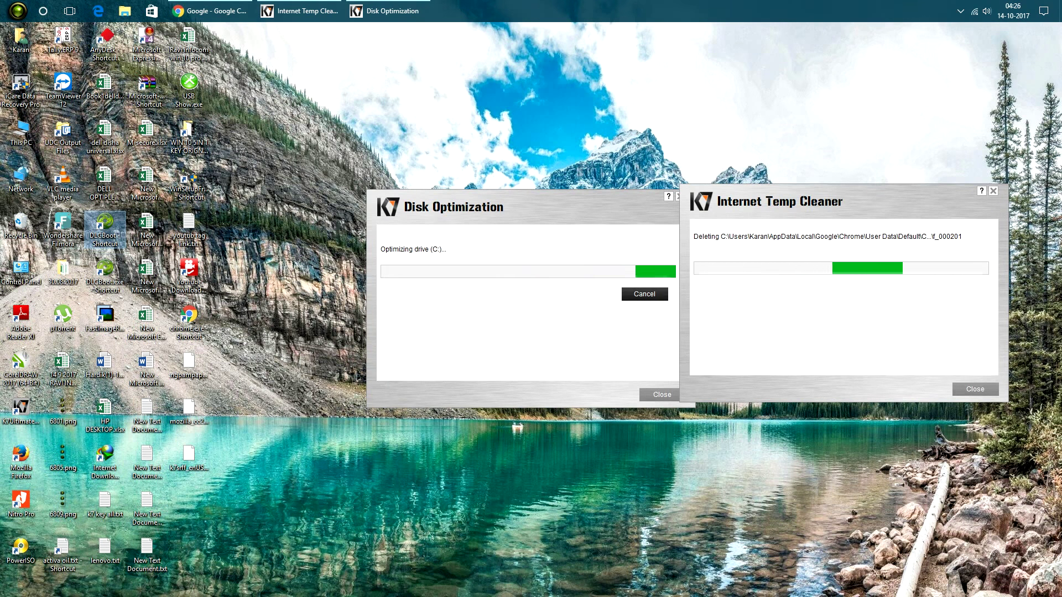
Step: Place the DLCBoot desktop shortcut into a new folder created from the selection
right_click(114, 228)
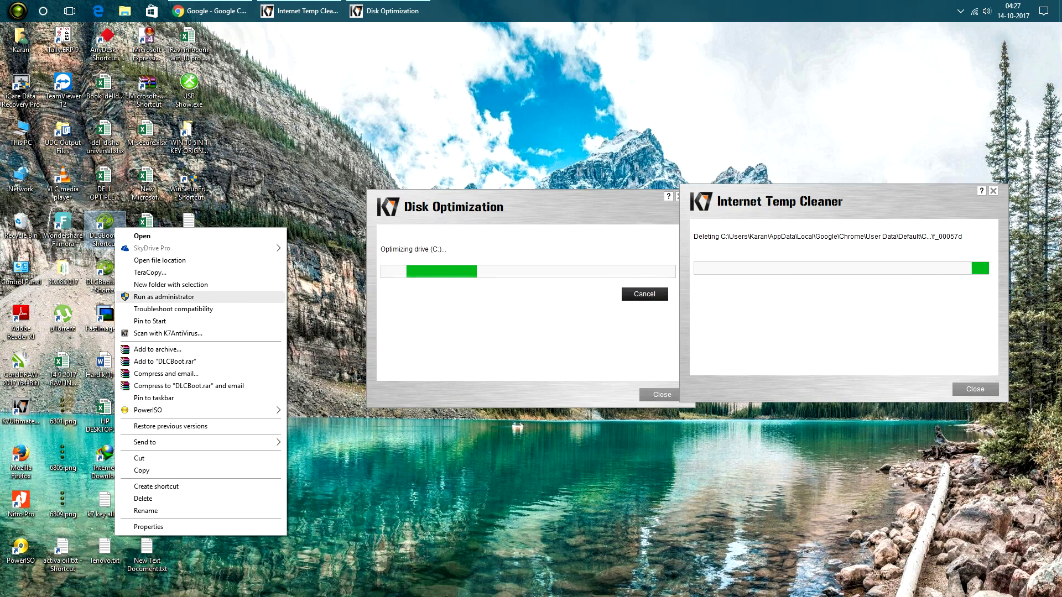
click(171, 284)
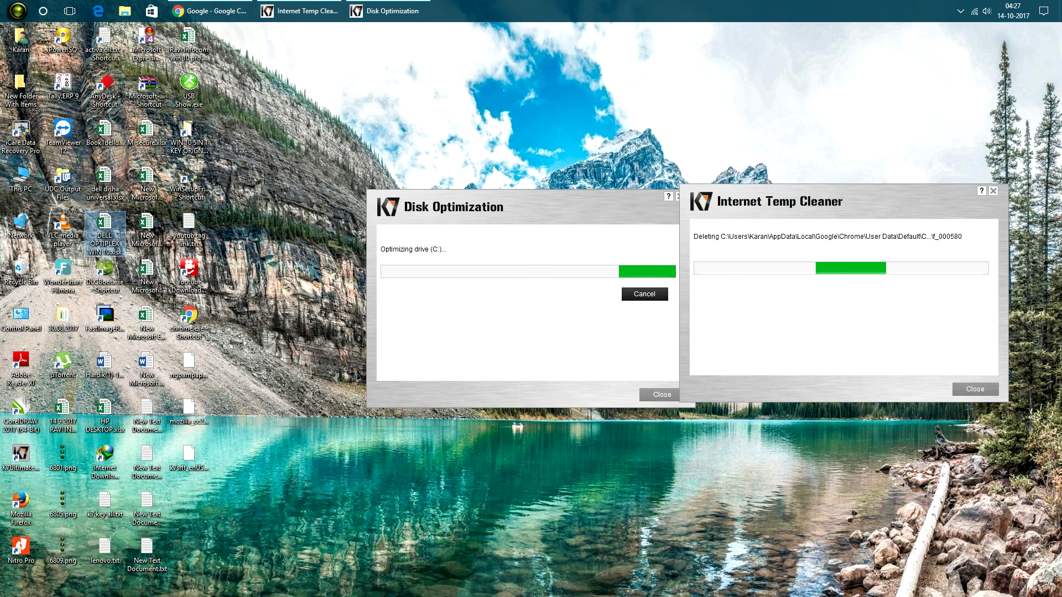
right_click(121, 227)
click(107, 275)
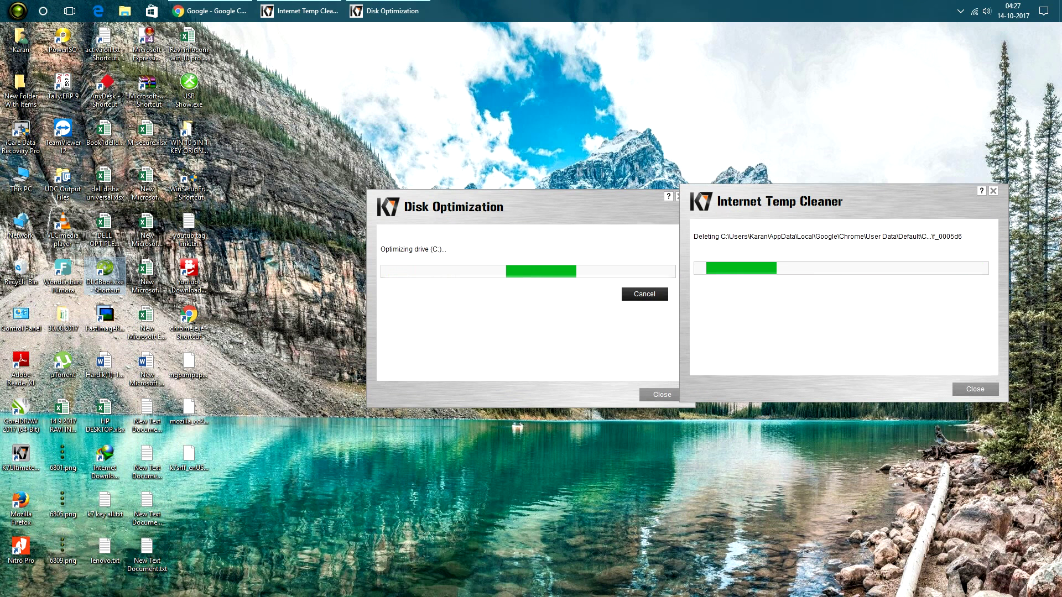
right_click(106, 271)
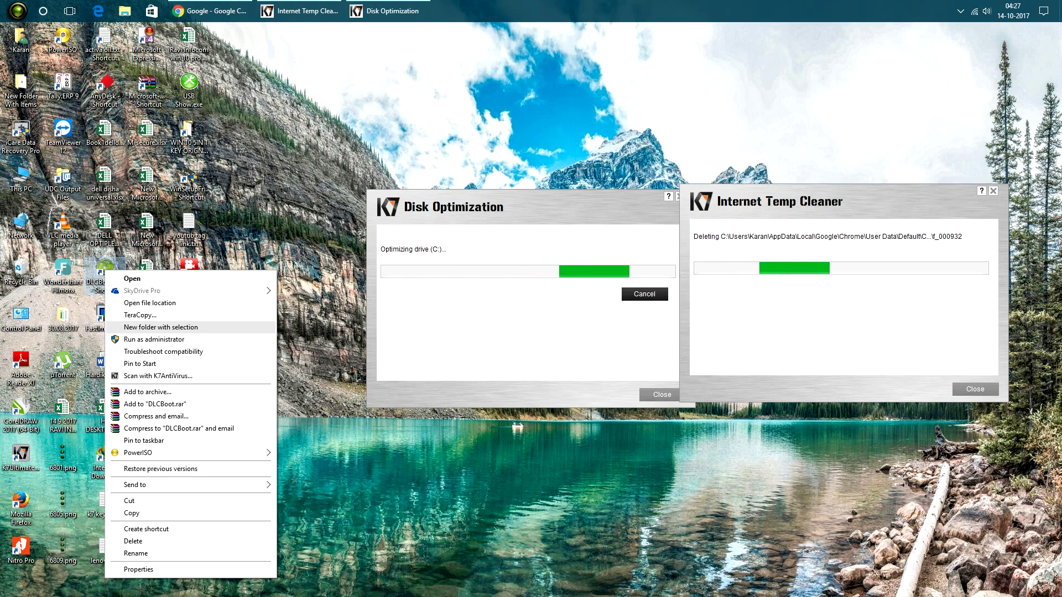
key(Escape)
Step: Move the DLCBoot shortcut out of New Folder With Items back onto the desktop and close the folder window
click(21, 90)
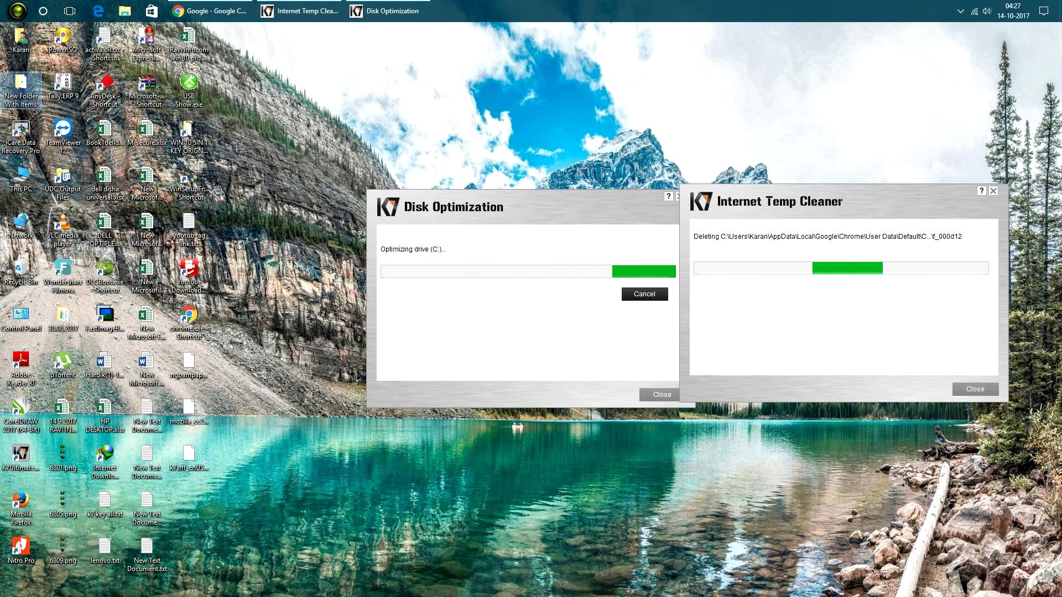
key(super+e)
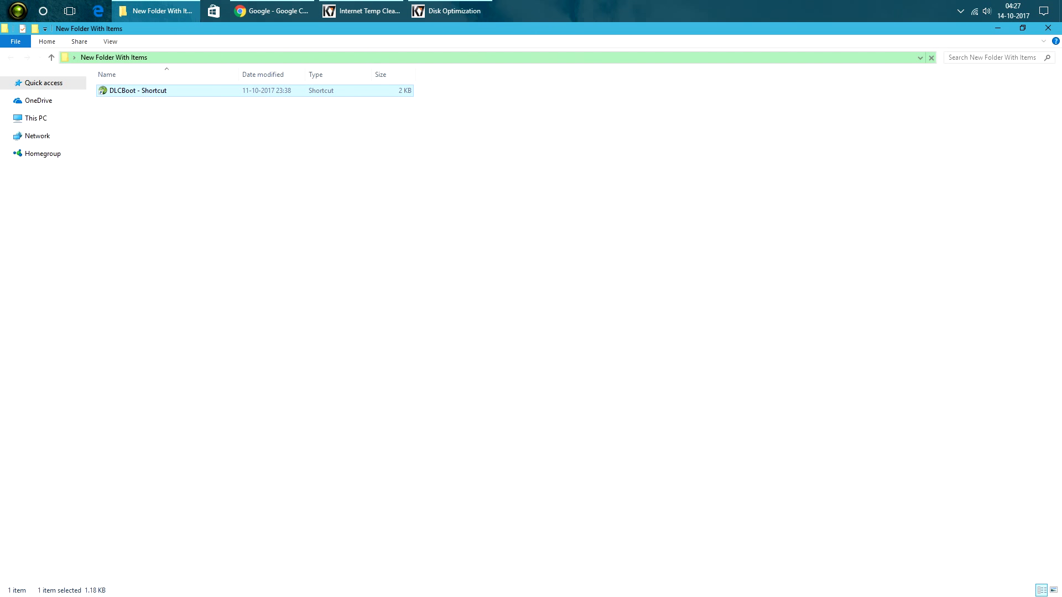
right_click(132, 90)
click(362, 11)
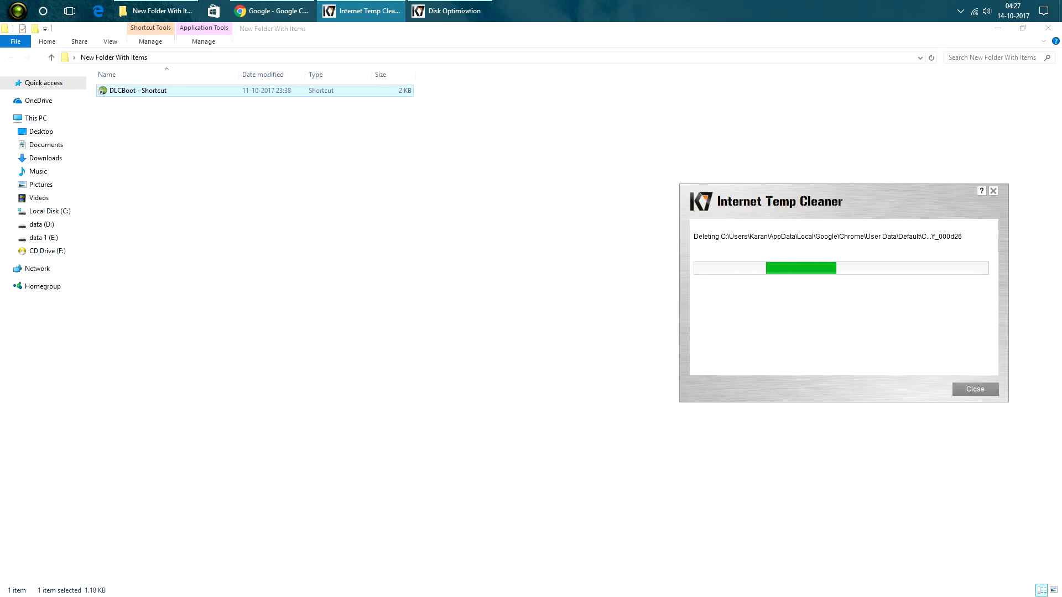
key(alt+Tab)
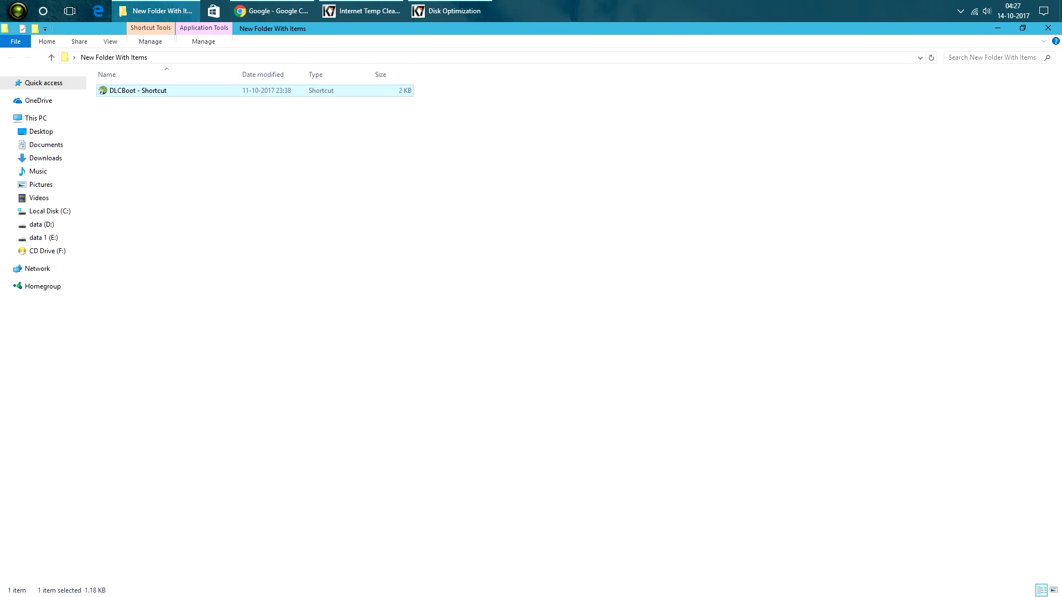
key(shift+F10)
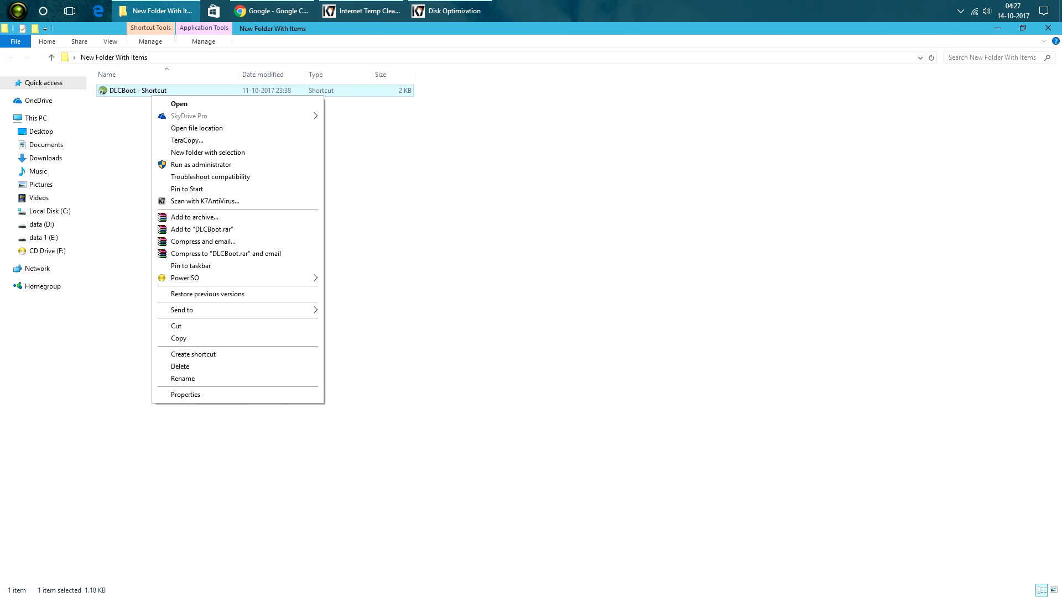
key(t)
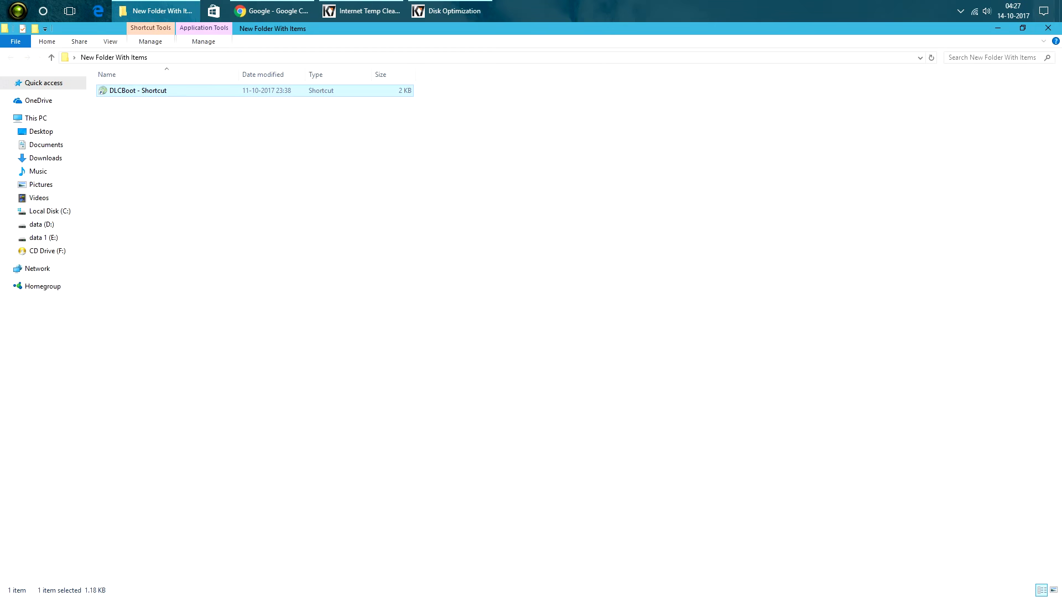
key(alt+F4)
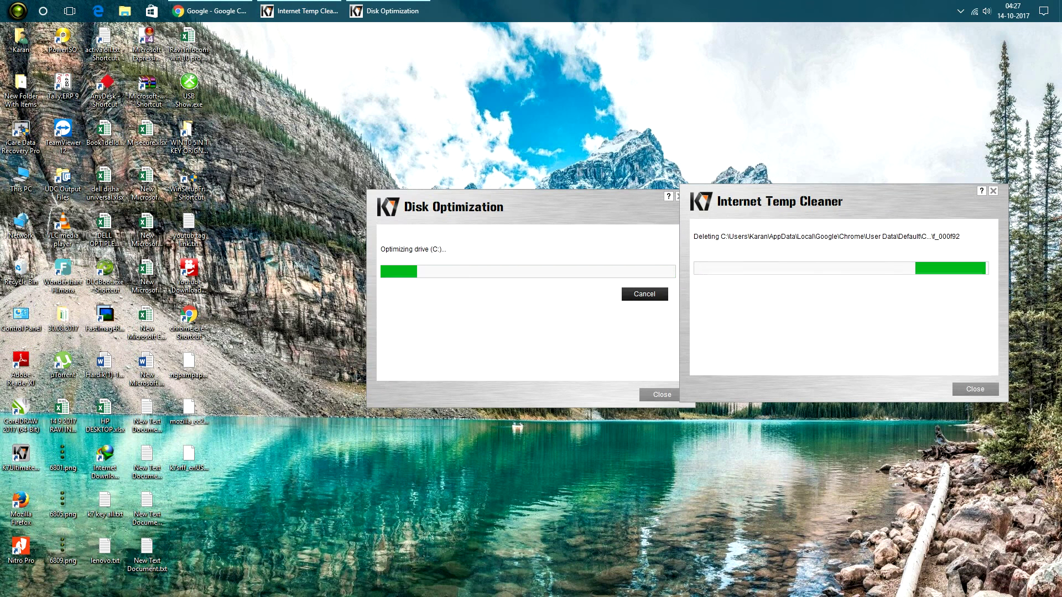
right_click(267, 164)
key(Return)
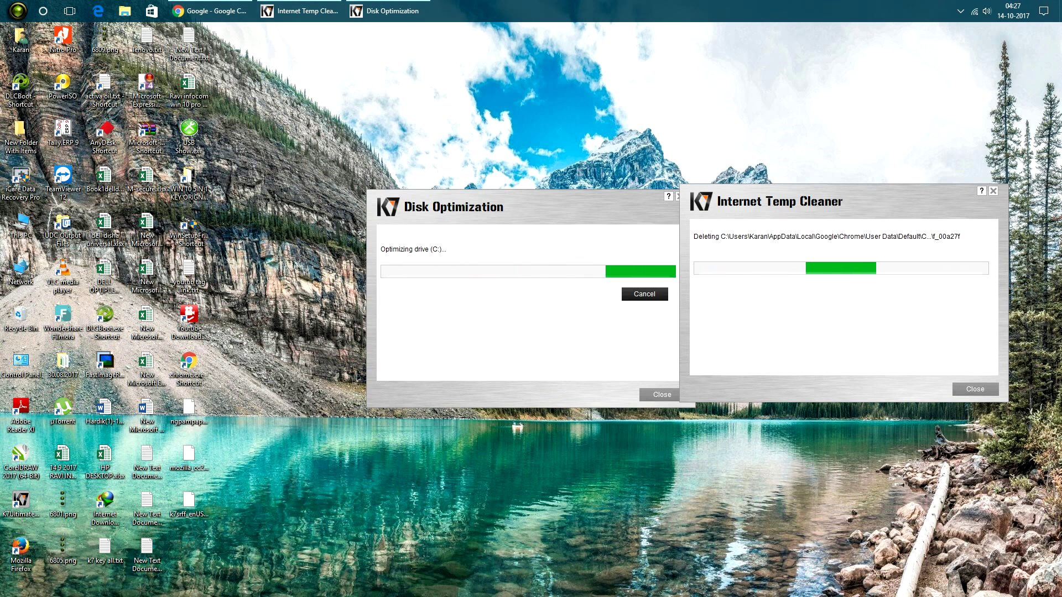
click(210, 11)
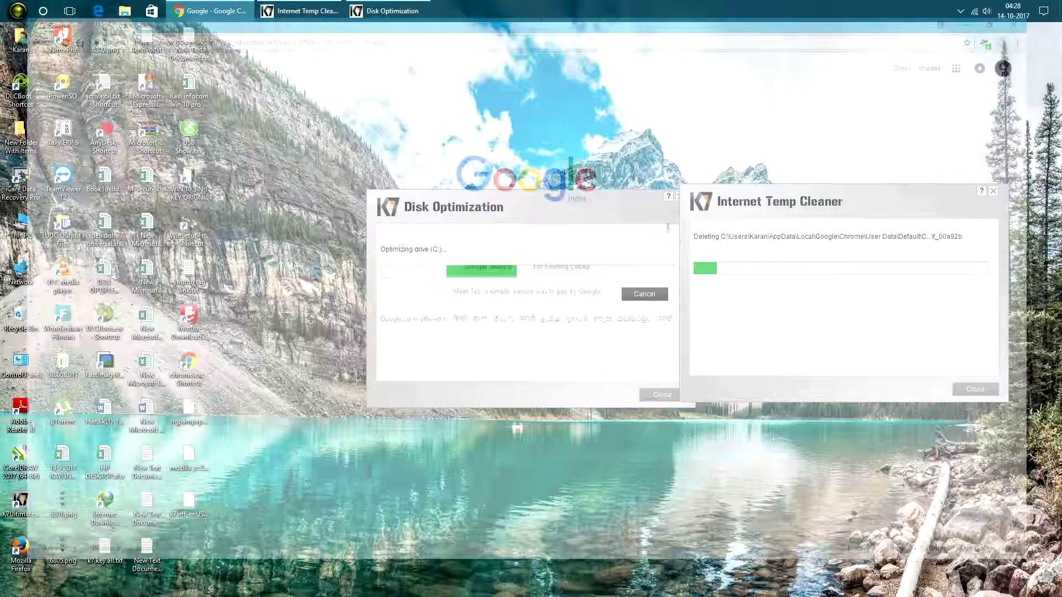
click(210, 11)
right_click(266, 88)
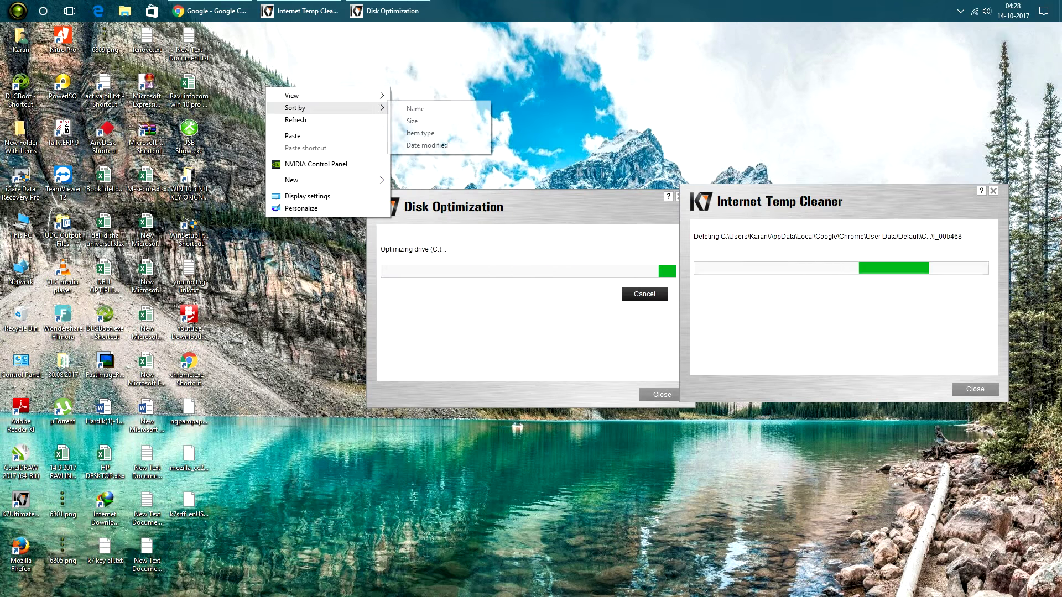
click(293, 120)
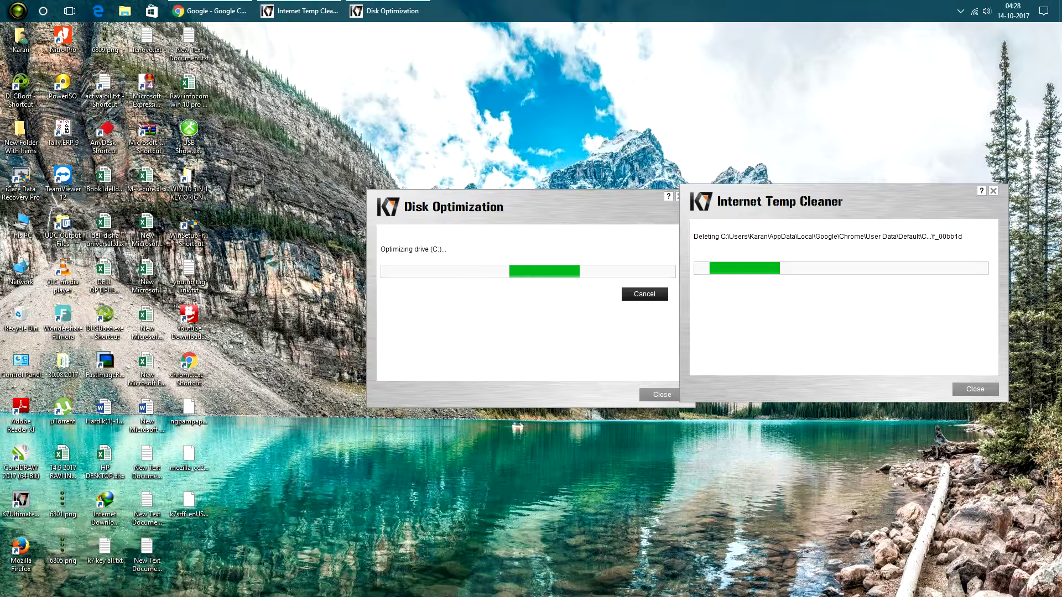
Step: Run DLC Boot as administrator from its desktop shortcut
right_click(18, 91)
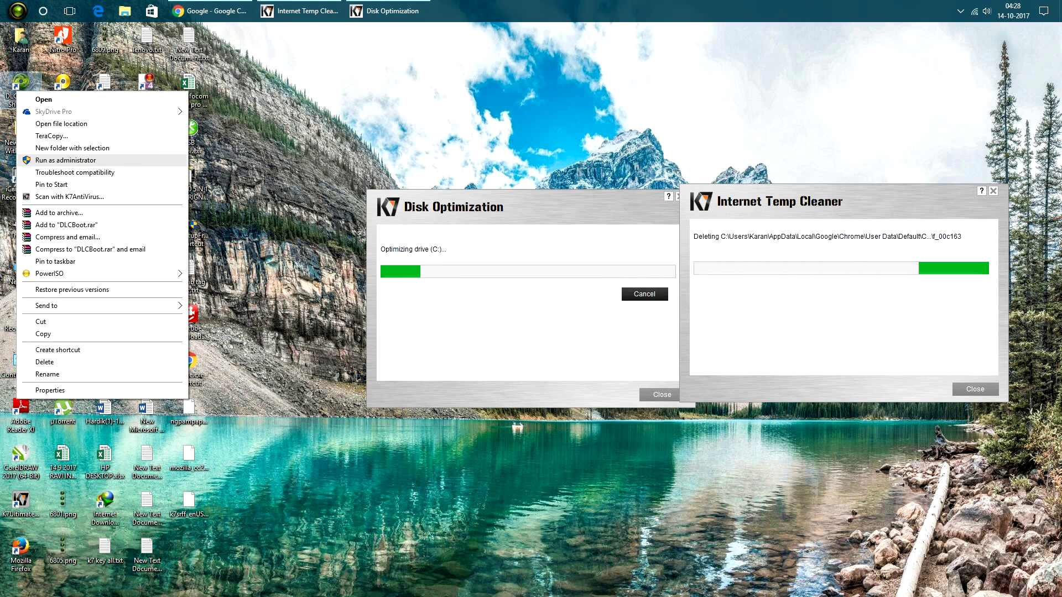
click(65, 160)
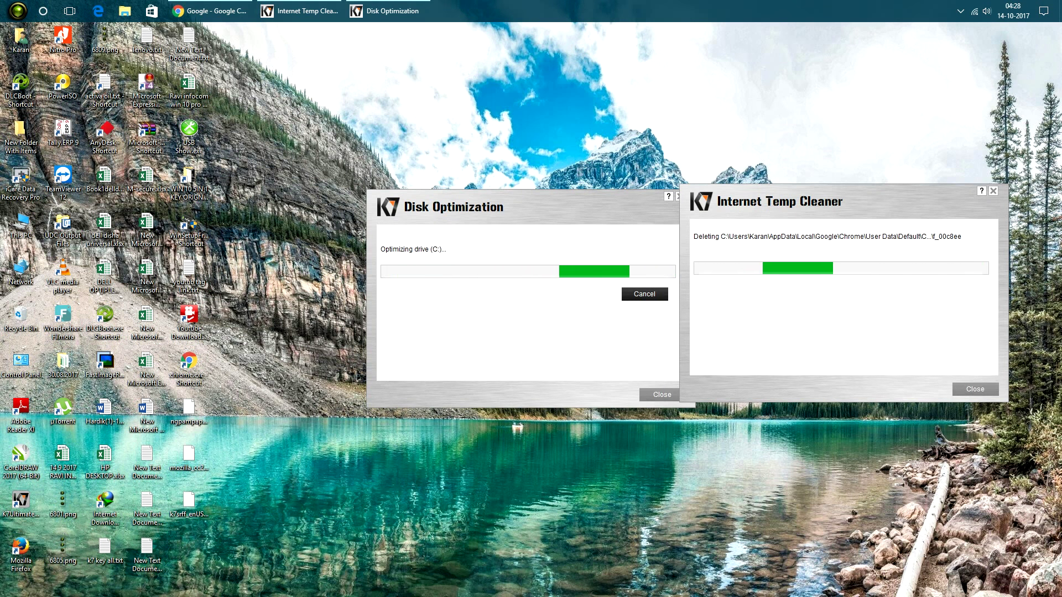
right_click(295, 380)
click(324, 413)
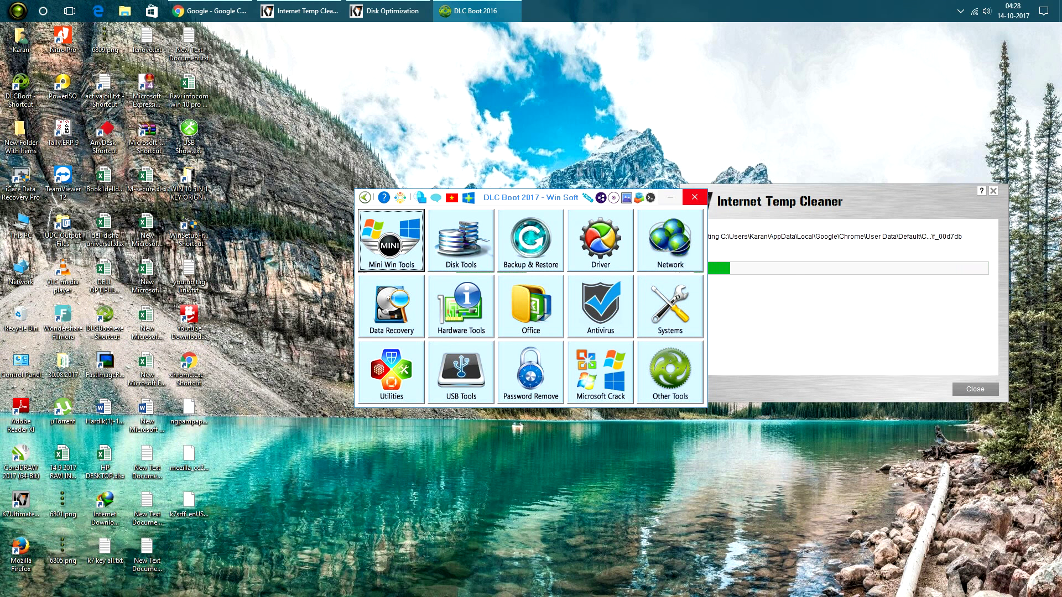
Step: Launch CCleaner from DLC Boot's Utilities, close DLC Boot and move the CCleaner window clear of the Internet Temp Cleaner
click(530, 373)
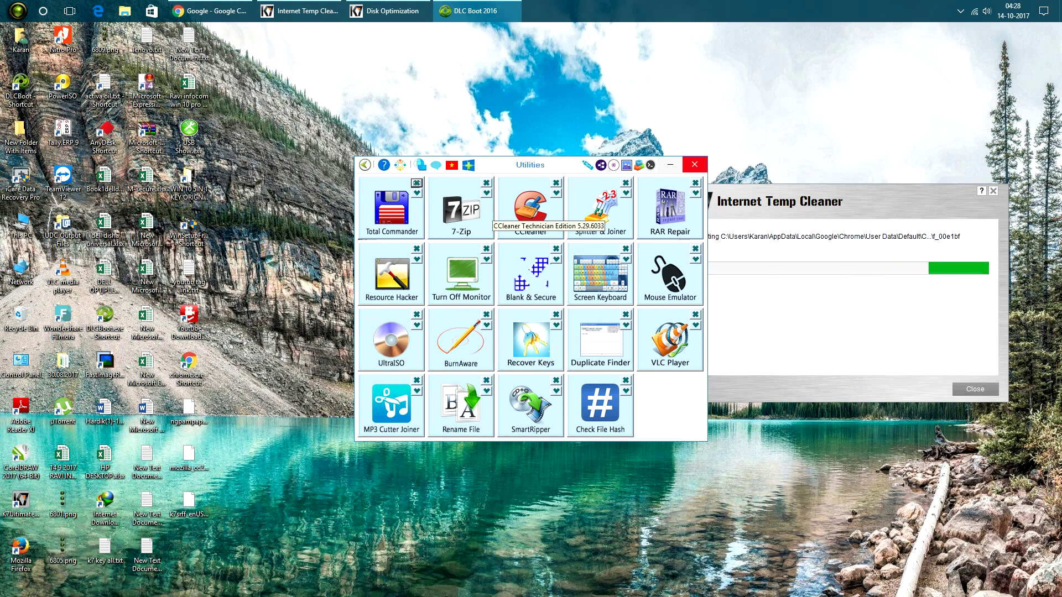
click(530, 207)
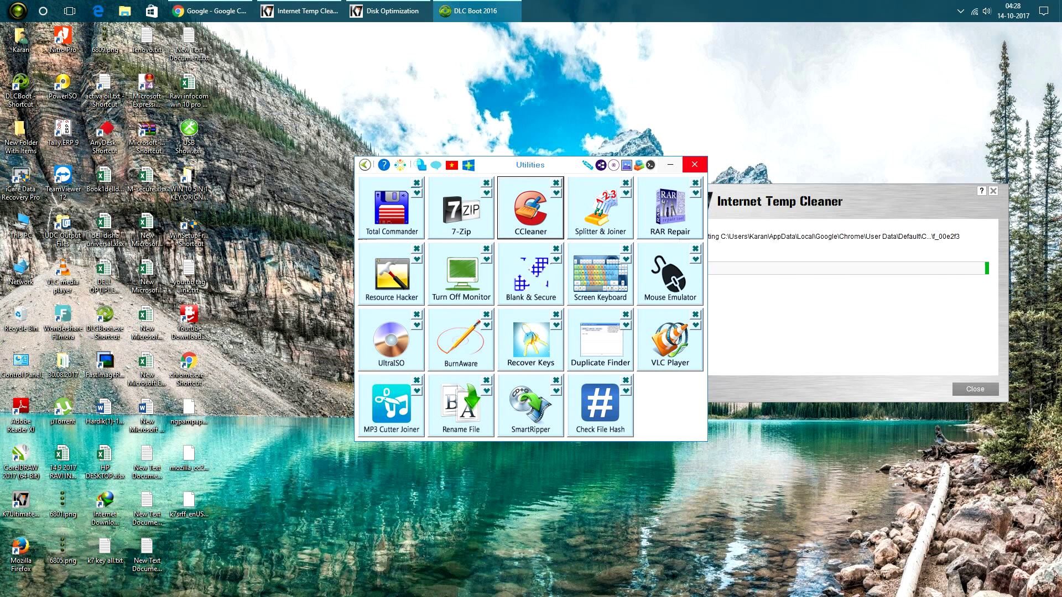
click(694, 164)
right_click(263, 179)
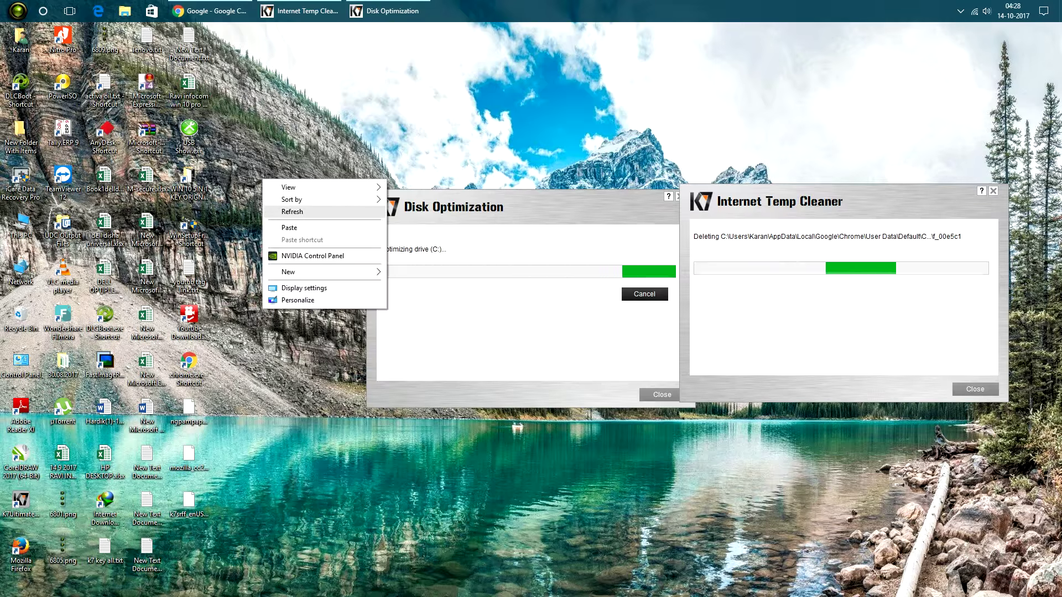
click(292, 212)
drag(432, 152, 246, 69)
Step: Look over CCleaner's Registry, Tools, Options and Cleaner sections, including the cleaning choices for Windows and Applications
click(158, 179)
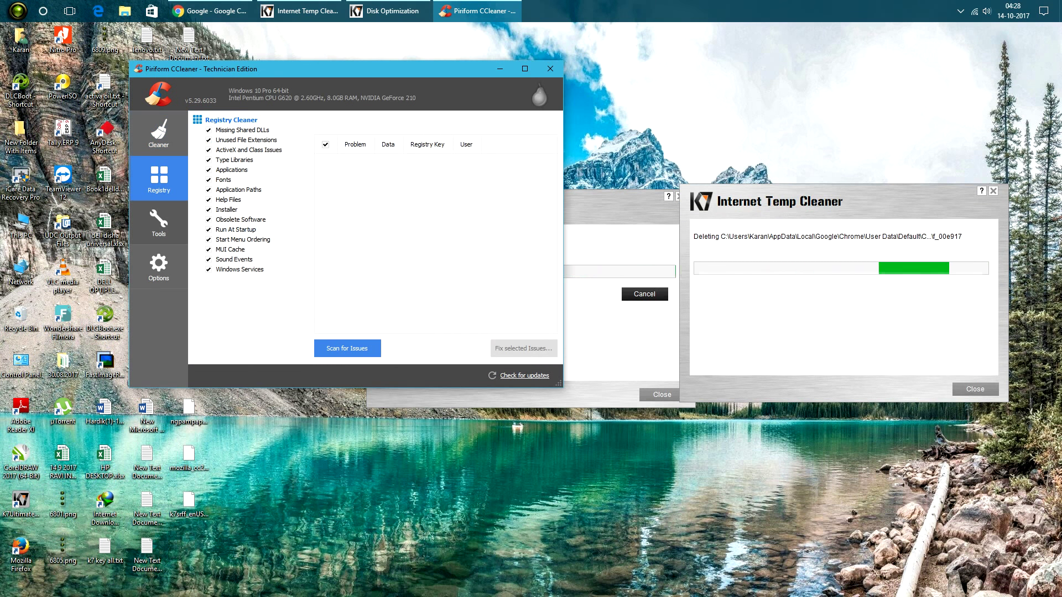
click(159, 221)
click(159, 265)
click(158, 221)
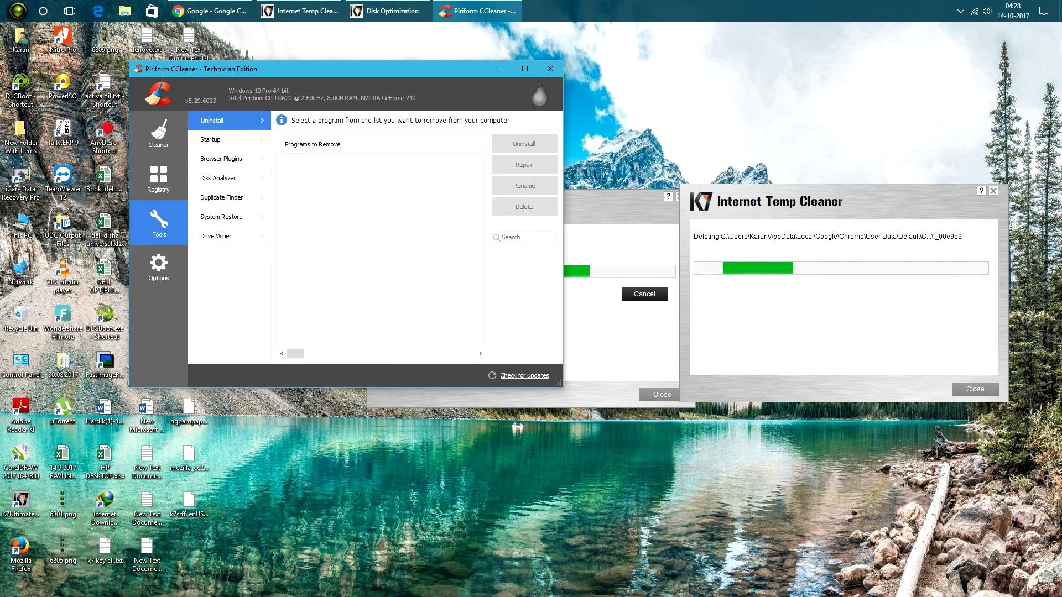
click(159, 133)
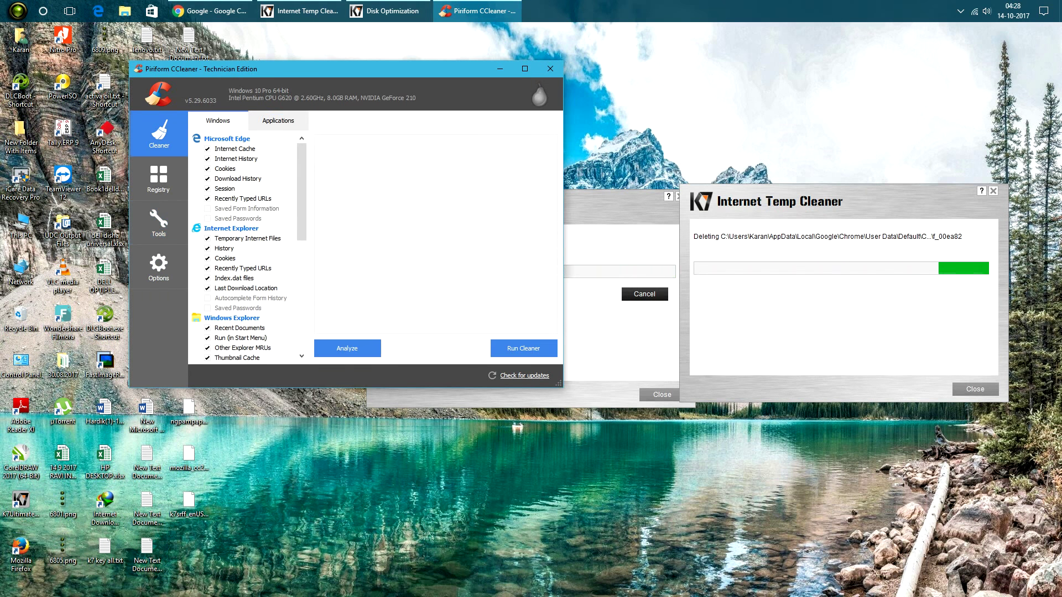
mouse_move(302, 188)
mouse_down()
mouse_move(301, 302)
mouse_move(302, 187)
mouse_up()
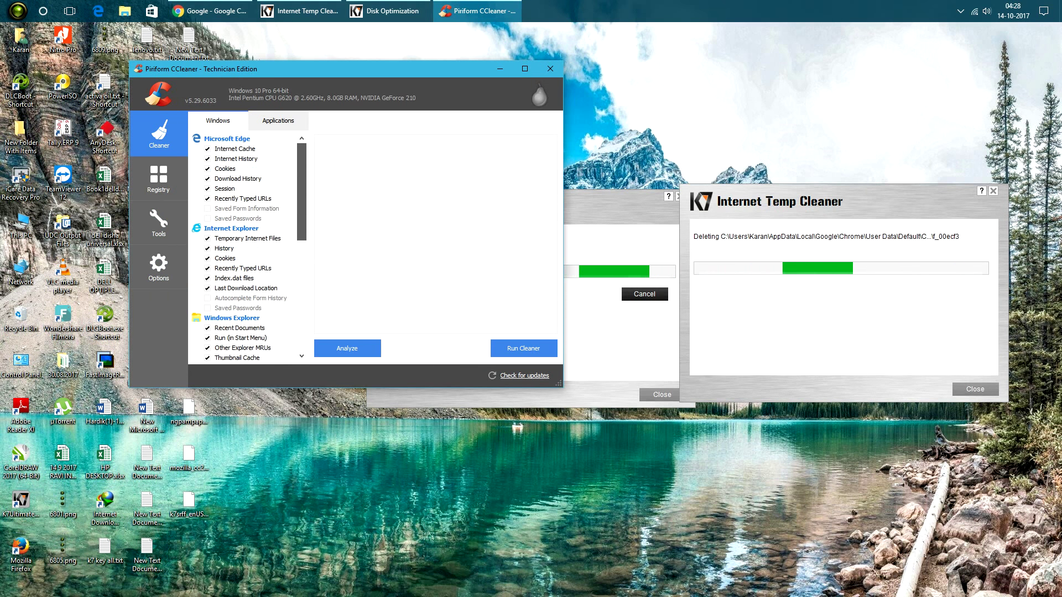
click(278, 120)
click(218, 121)
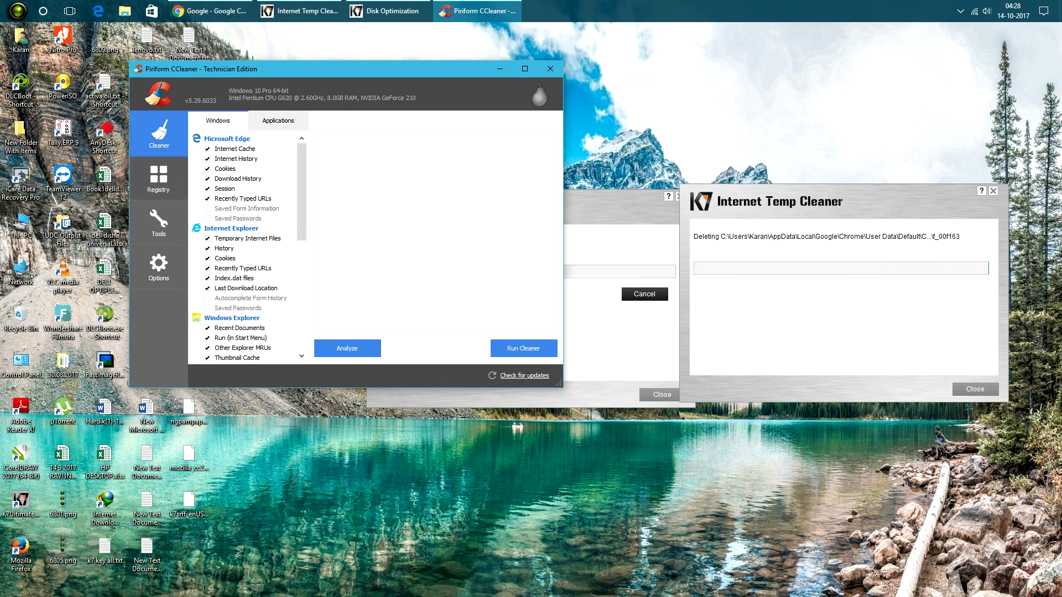
Step: Review CCleaner's Uninstall, Browser Plugins, Startup, Disk Analyzer and System Restore tools and its Options, then close CCleaner
click(158, 177)
click(159, 221)
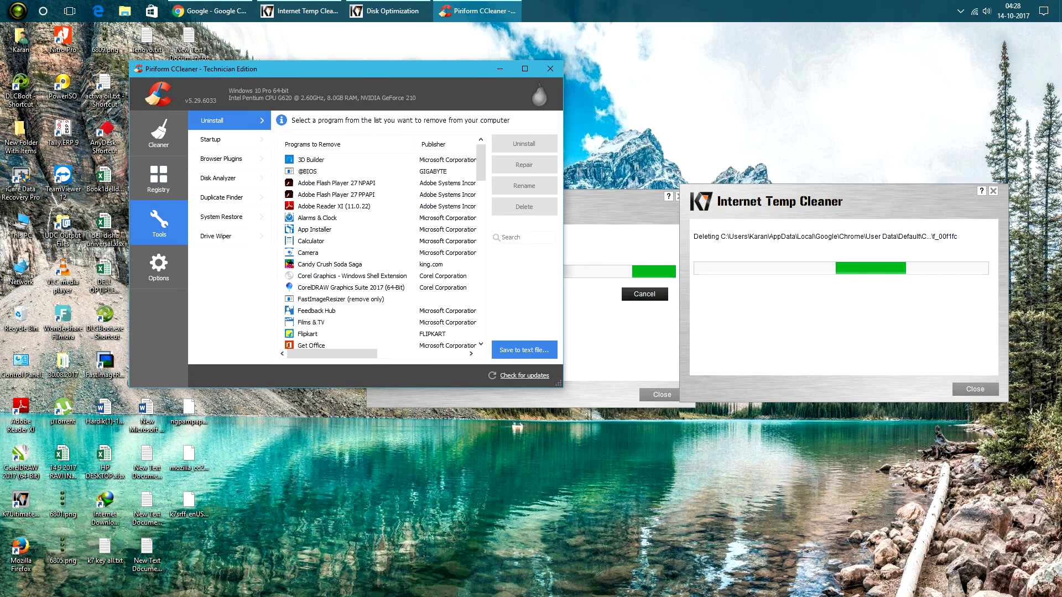
mouse_move(481, 162)
mouse_down()
mouse_move(481, 255)
mouse_move(481, 163)
mouse_up()
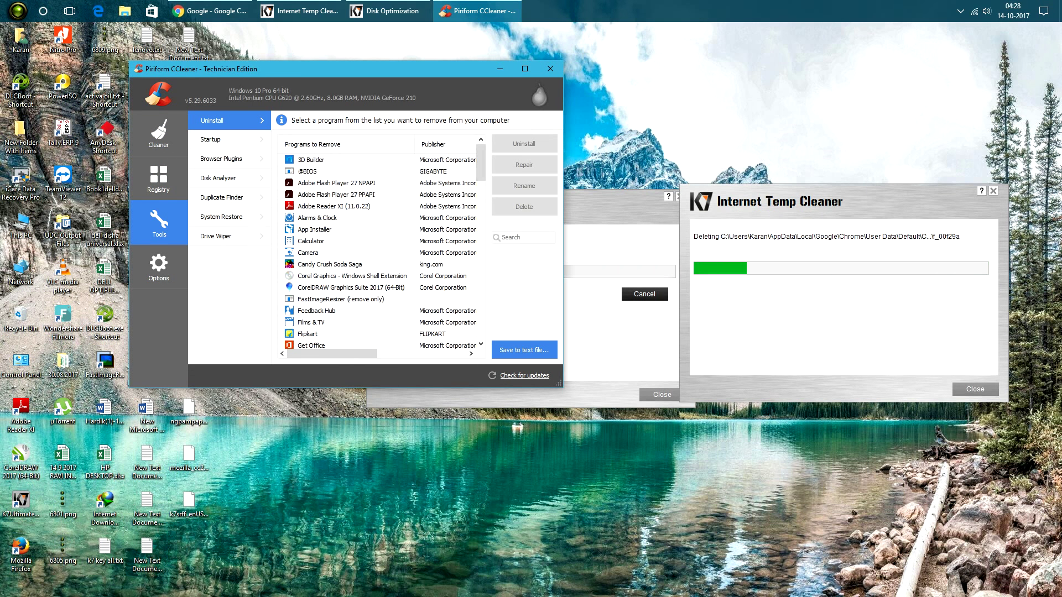
click(222, 159)
click(211, 140)
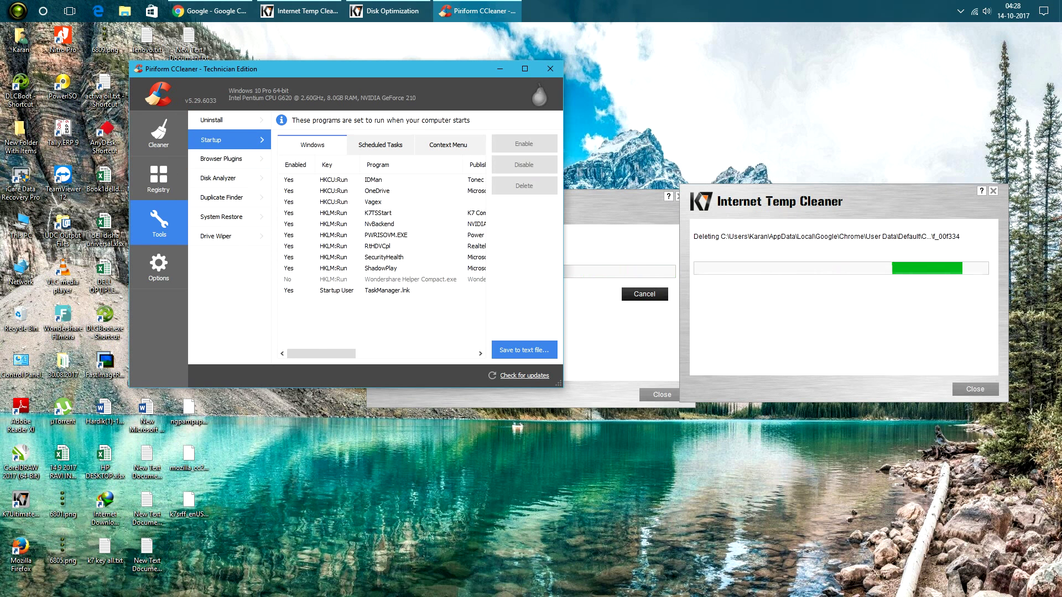
click(219, 178)
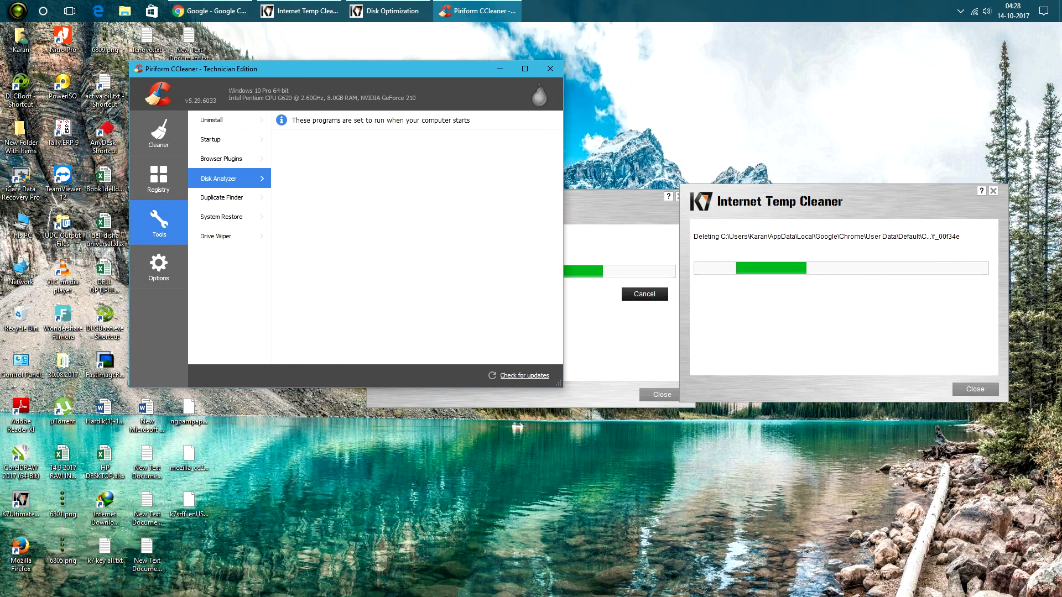
click(221, 217)
click(159, 267)
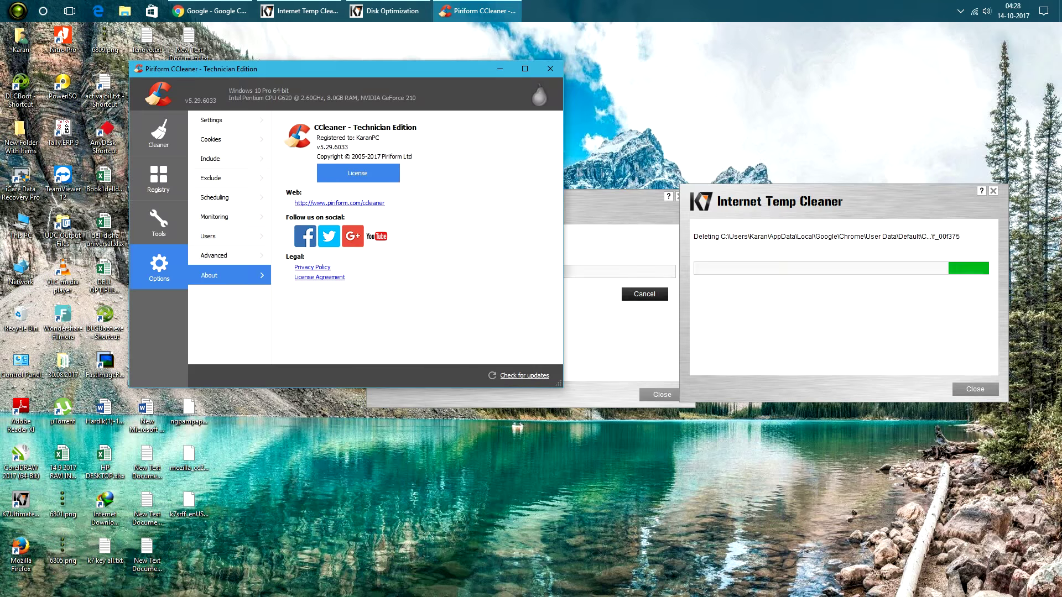
click(550, 69)
Step: Move the Disk Optimization window clear of the Internet Temp Cleaner window and refresh the desktop
drag(542, 203, 446, 148)
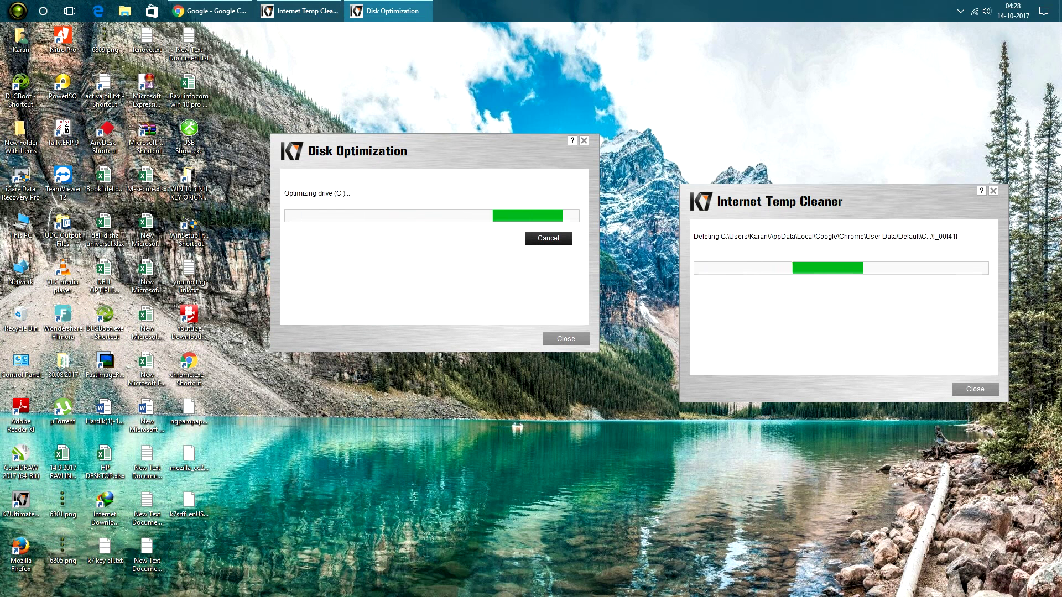
right_click(548, 89)
click(575, 118)
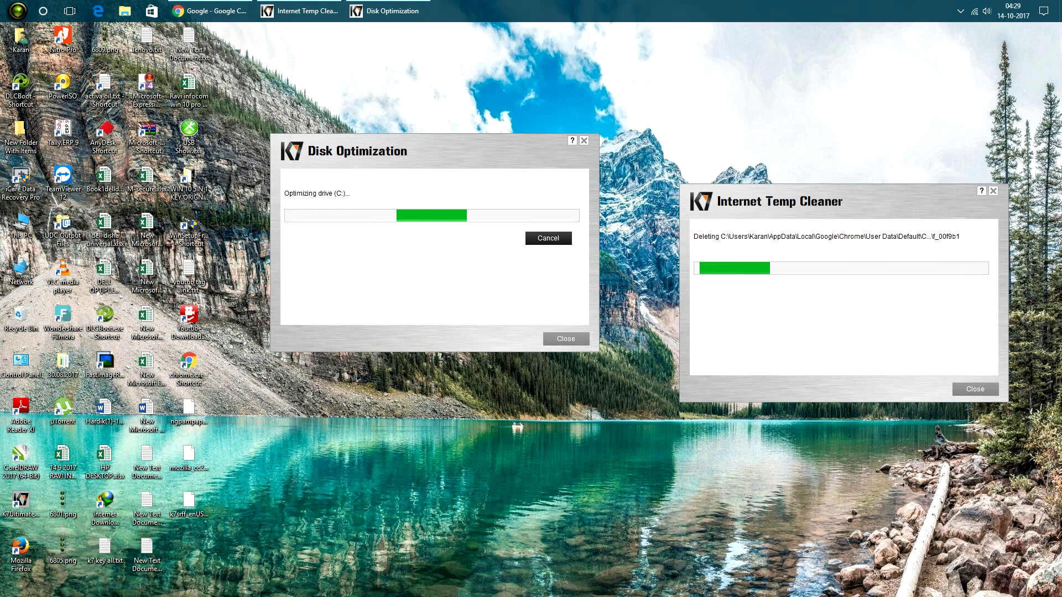
right_click(376, 85)
click(406, 117)
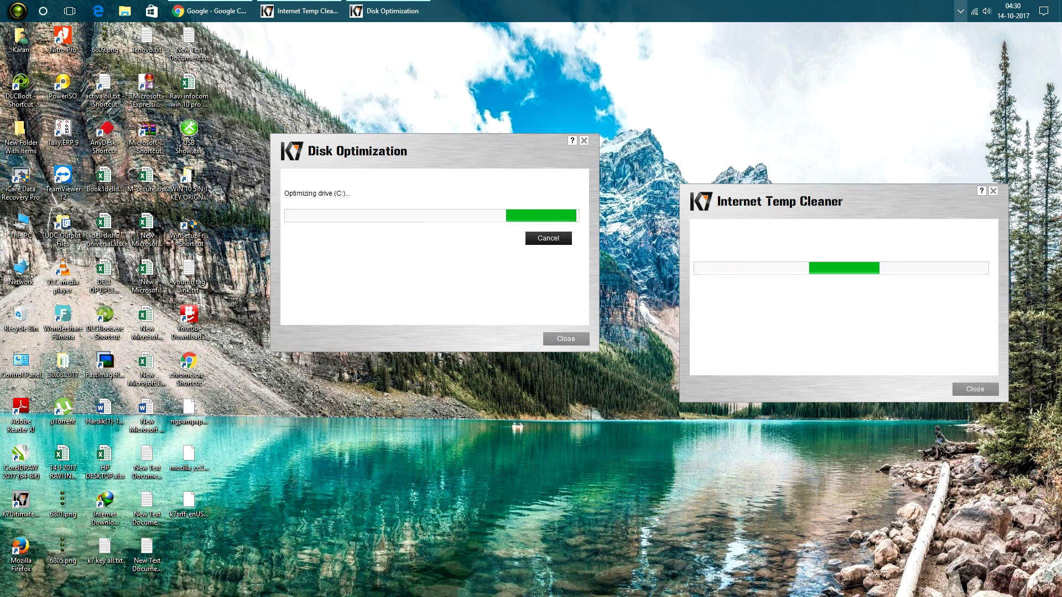
click(961, 11)
right_click(761, 53)
click(794, 85)
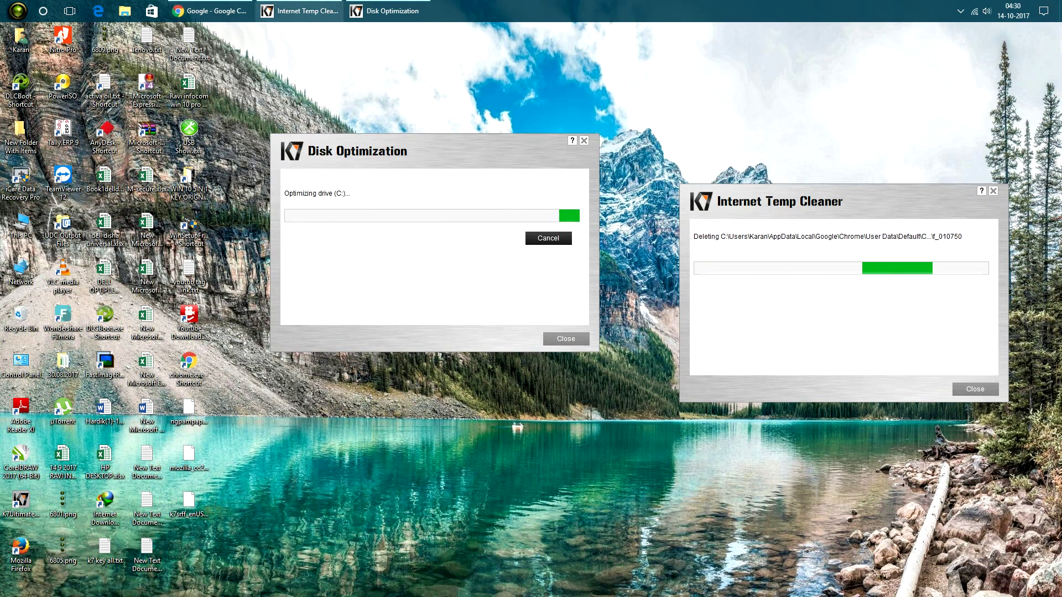
click(211, 11)
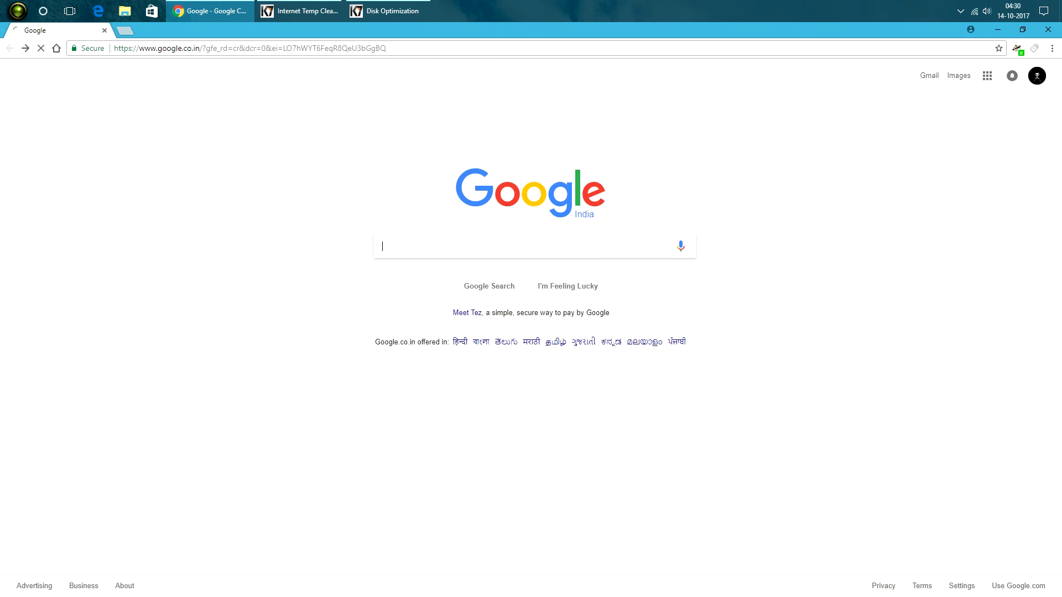
click(211, 11)
right_click(286, 96)
click(316, 127)
click(960, 10)
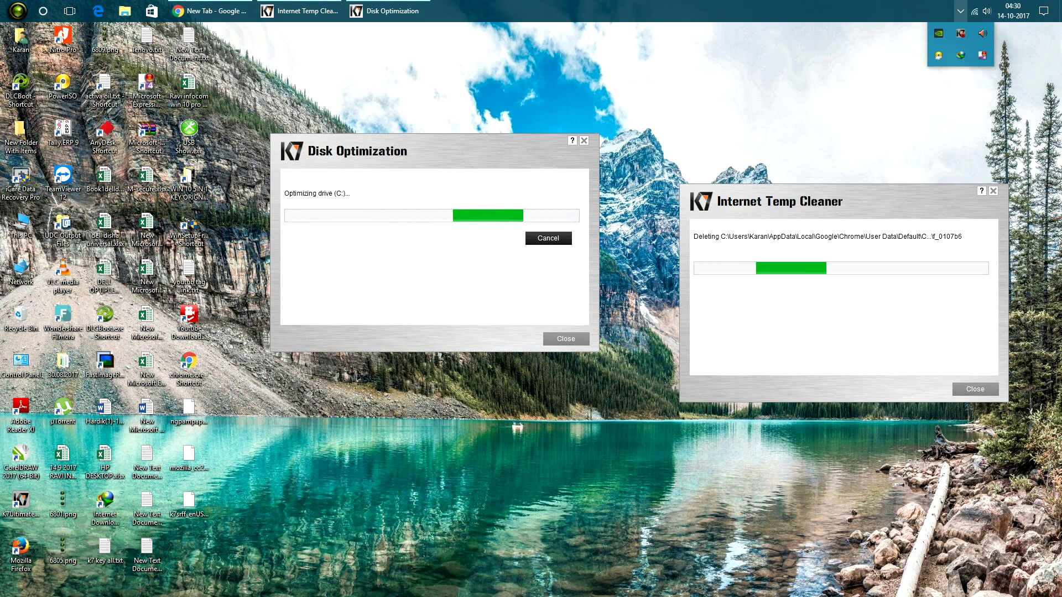
right_click(801, 45)
click(830, 78)
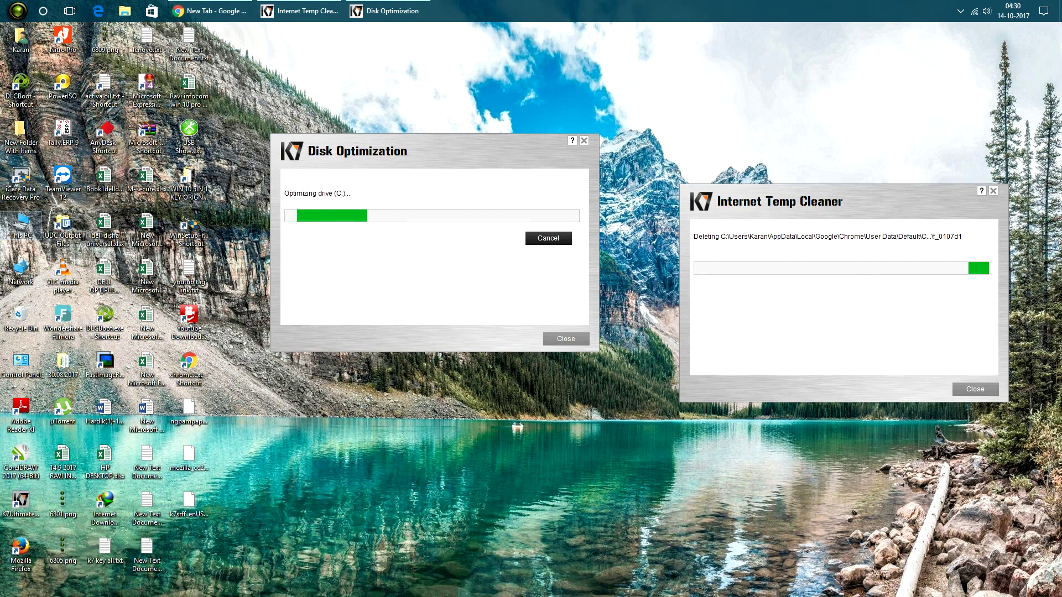
Step: Start an error-checking scan of Local Disk (C:) from the drive's properties and close the This PC window
key(super+e)
right_click(200, 160)
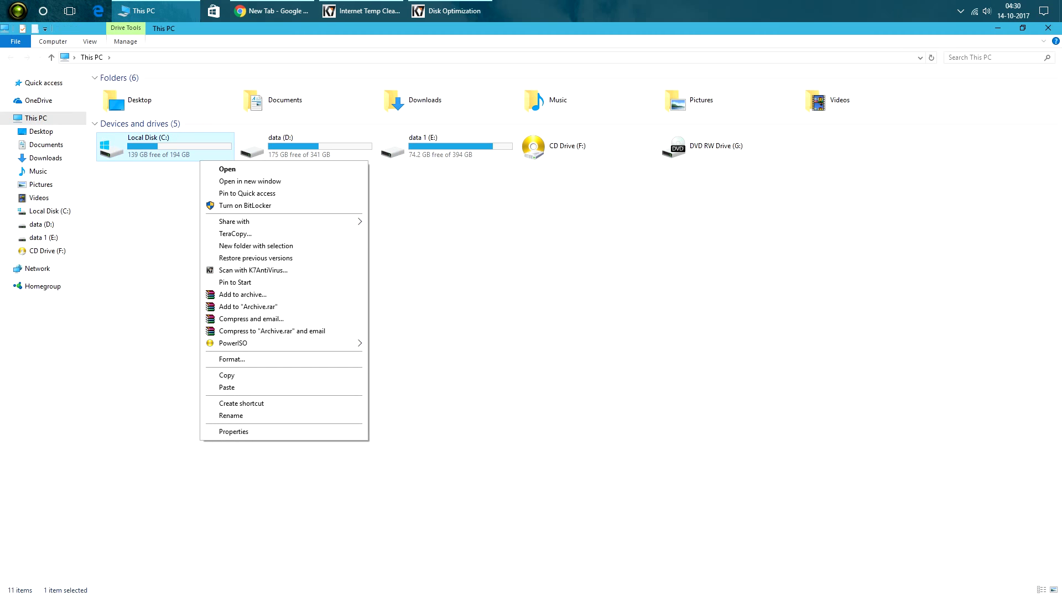
click(234, 432)
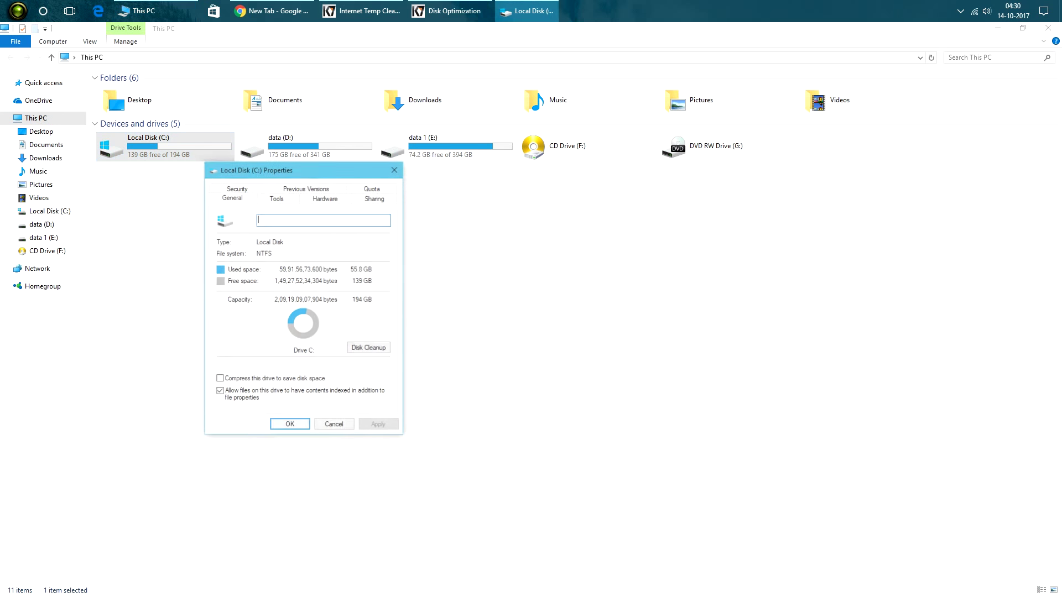
click(277, 198)
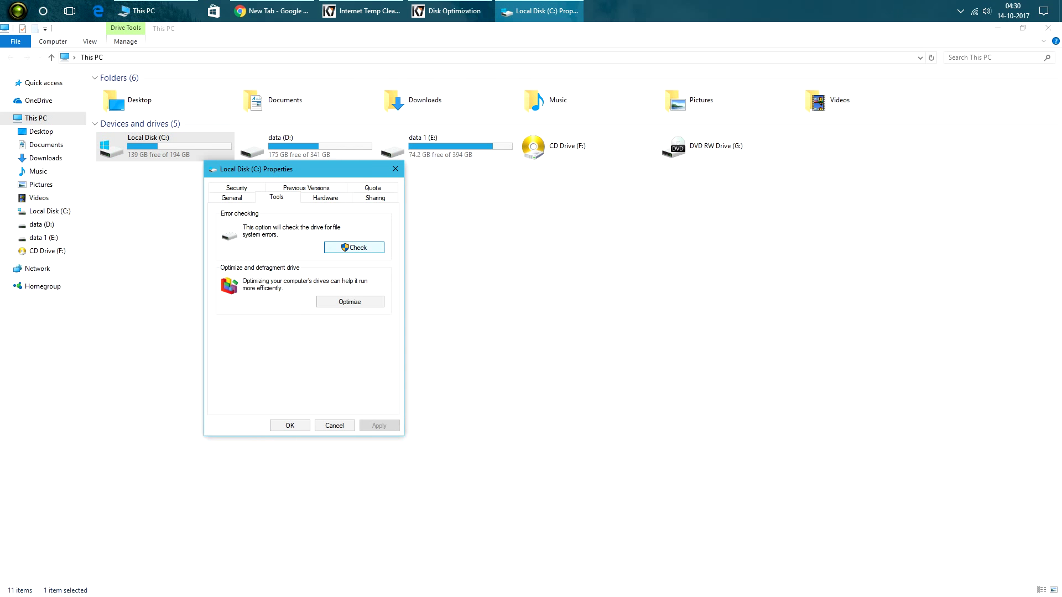
click(354, 247)
click(422, 298)
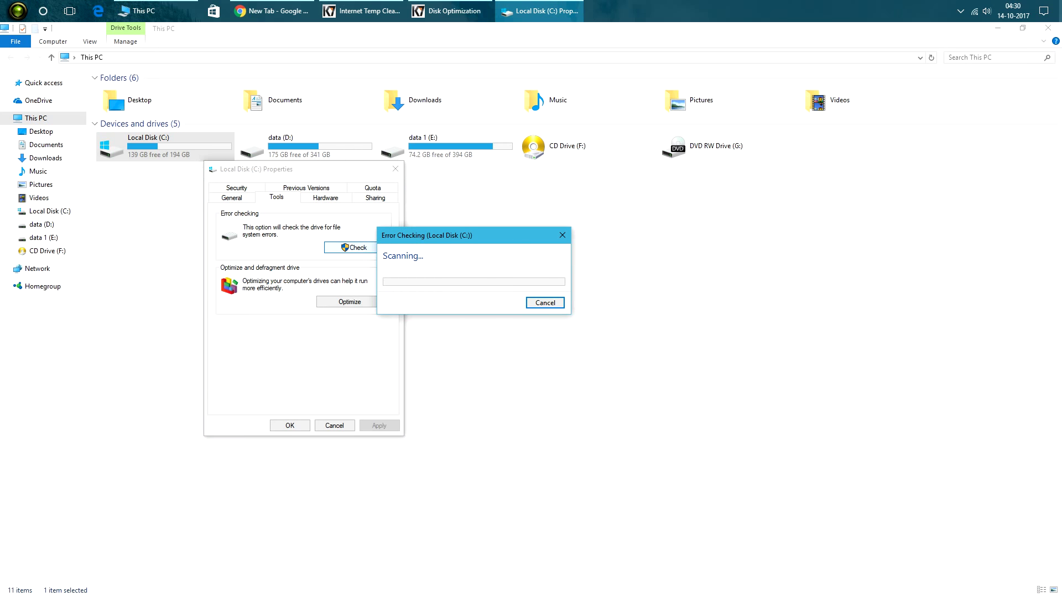
click(1048, 27)
Step: Refresh the desktop and move the Disk Optimization and Internet Temp Cleaner windows clear of the Error Checking dialog
right_click(734, 115)
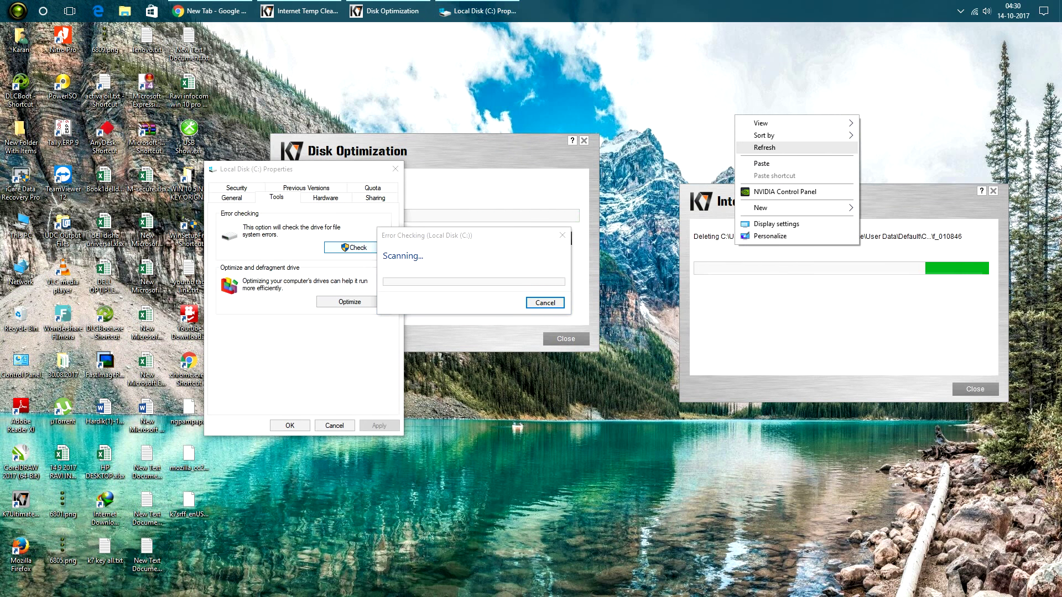
click(764, 147)
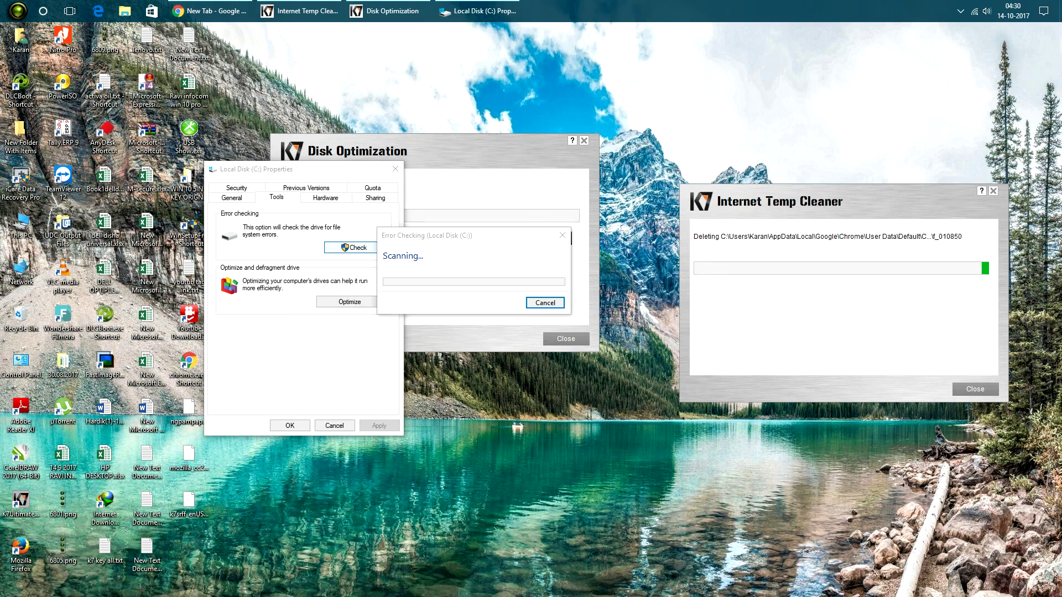
drag(475, 148, 882, 73)
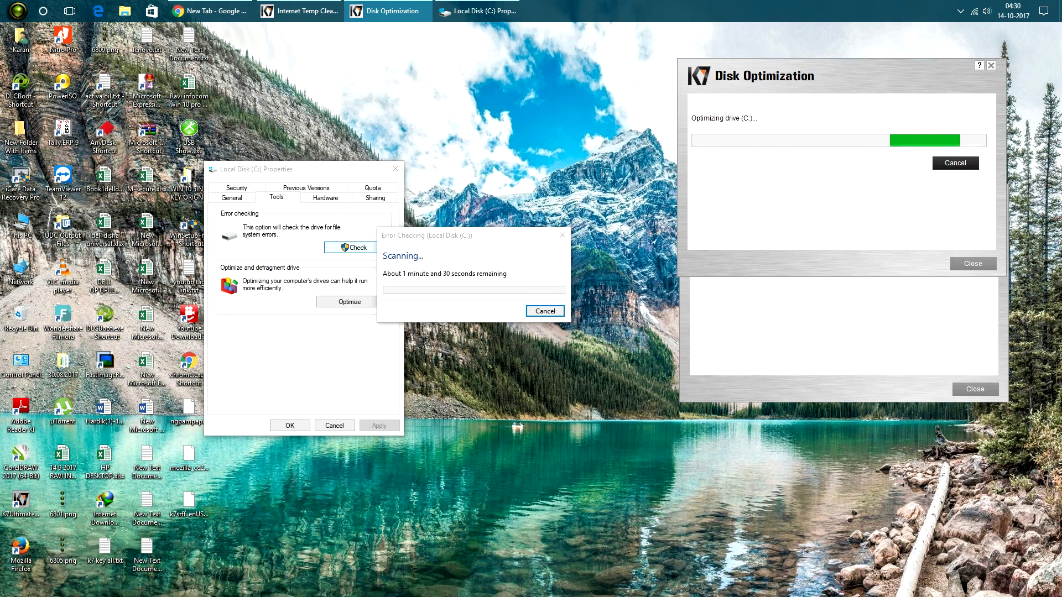
right_click(530, 438)
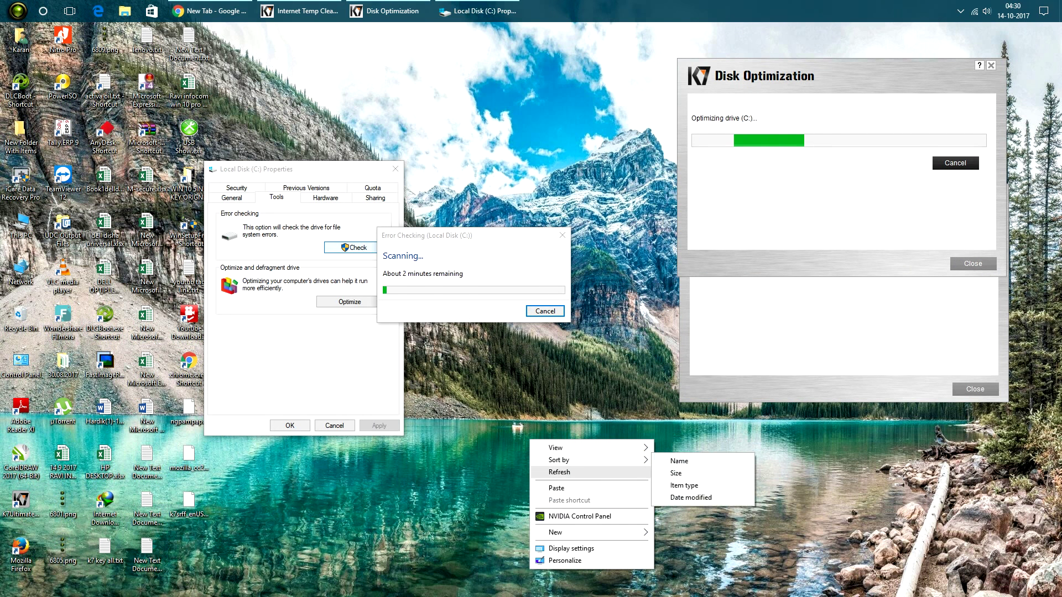
click(547, 472)
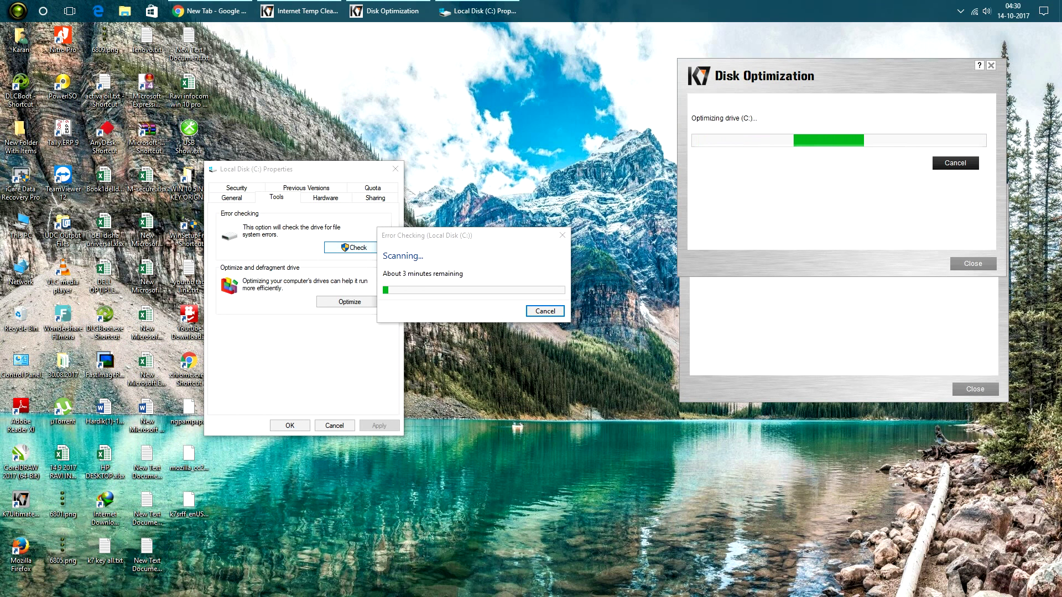
click(841, 331)
drag(846, 202, 849, 159)
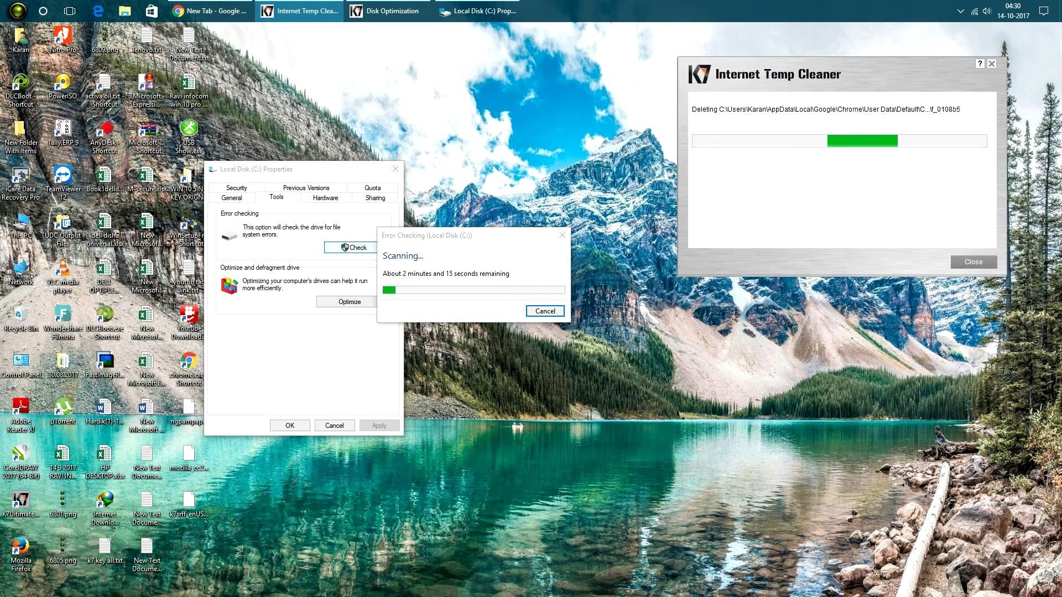
Step: Cancel the error check of Local Disk (C:), close the drive's properties without changes and refresh the desktop
click(545, 311)
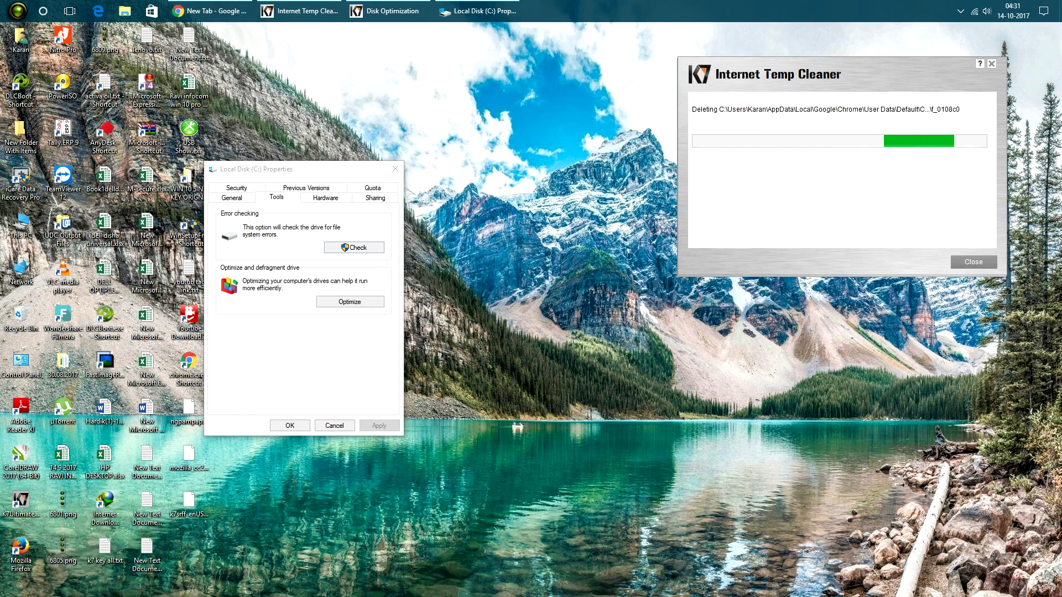
click(325, 197)
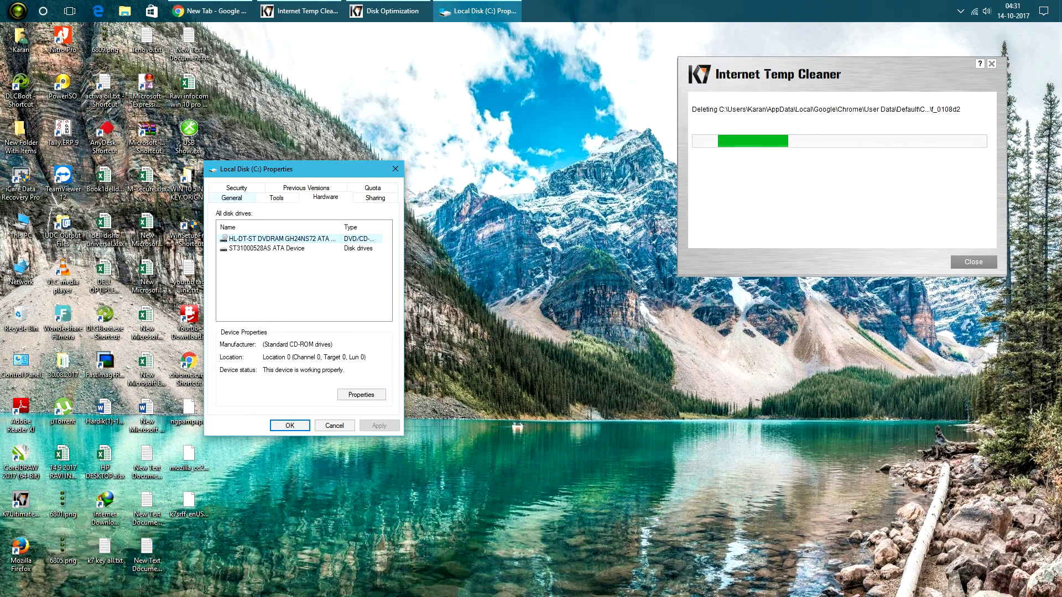
click(232, 198)
click(335, 426)
right_click(293, 429)
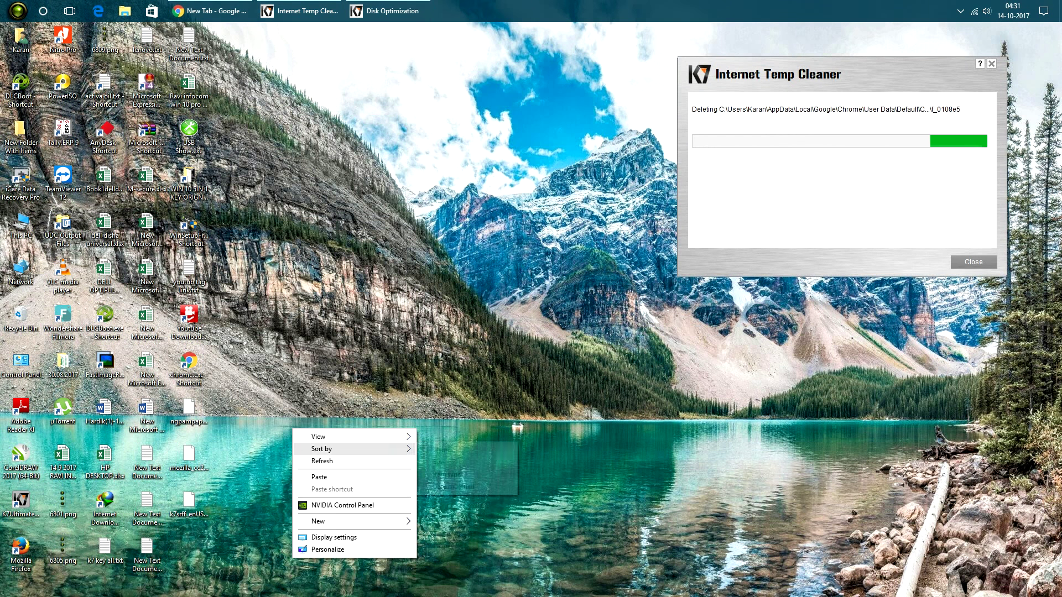
click(323, 461)
Step: Empty the Recycle Bin from the desktop
right_click(19, 319)
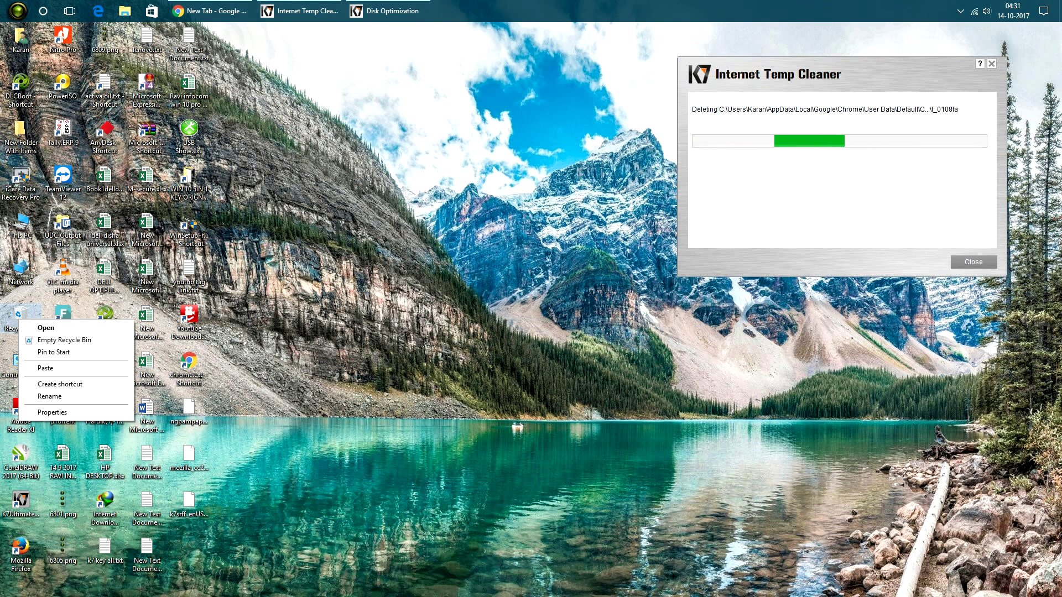
click(66, 340)
key(Return)
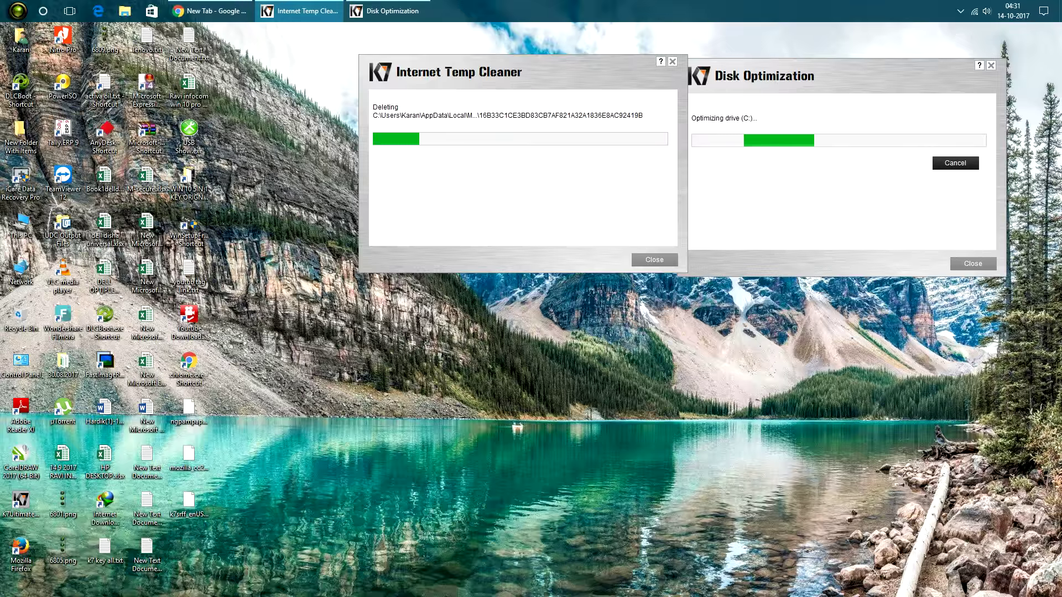
Step: Check the contents of New Folder With Items, delete that folder from the desktop, and look into the 30.08.2017 folder
double_click(21, 134)
right_click(23, 148)
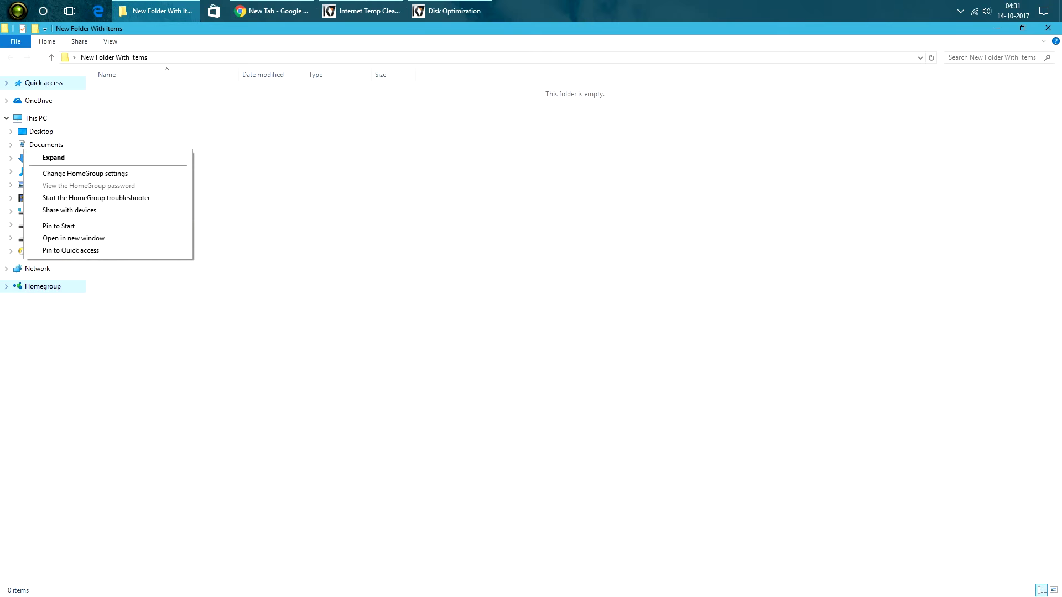
key(alt+F4)
right_click(26, 132)
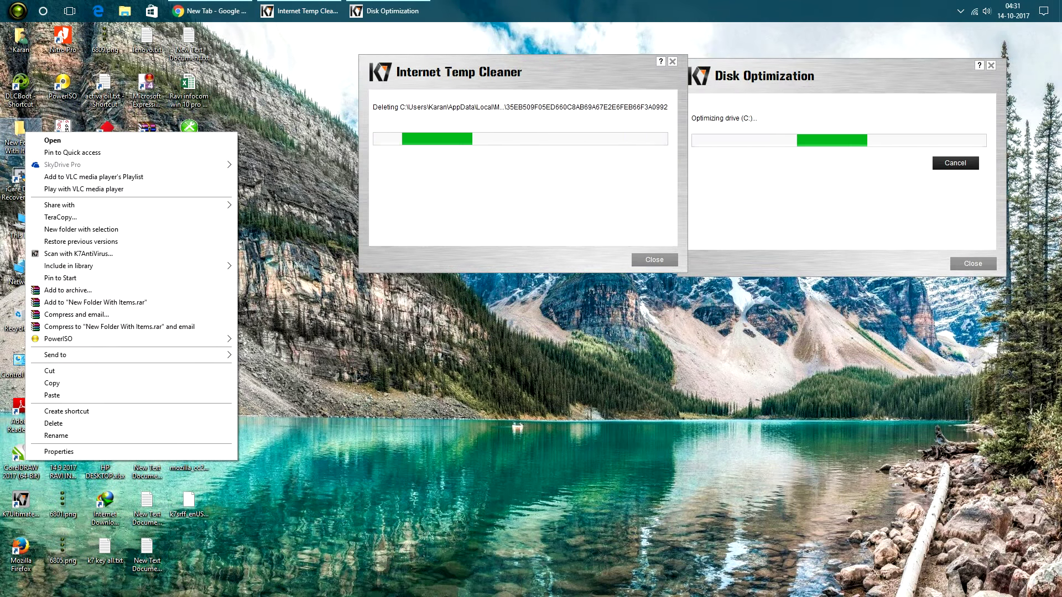
click(54, 424)
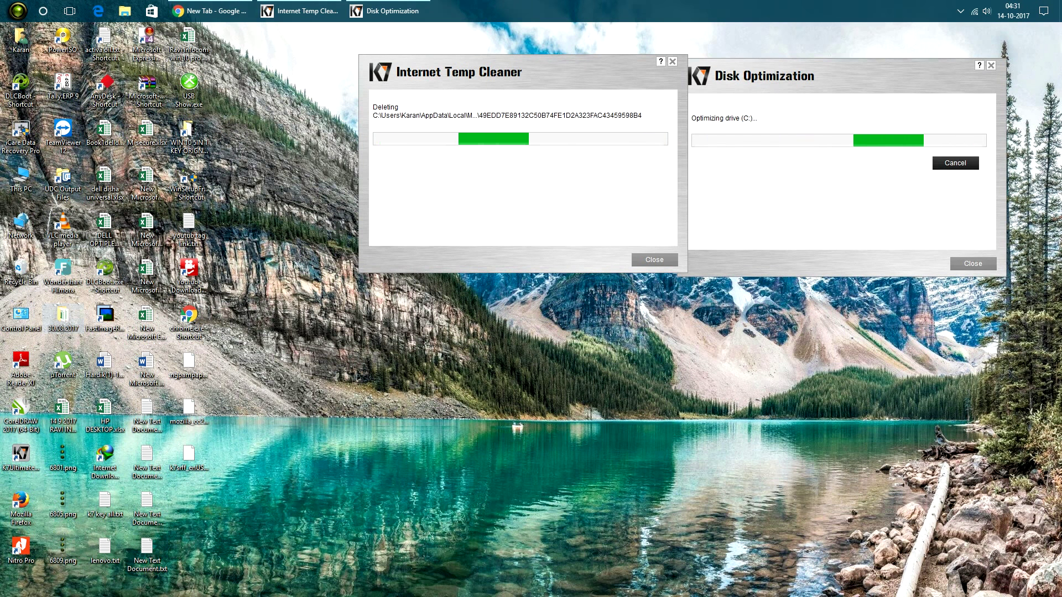
double_click(62, 316)
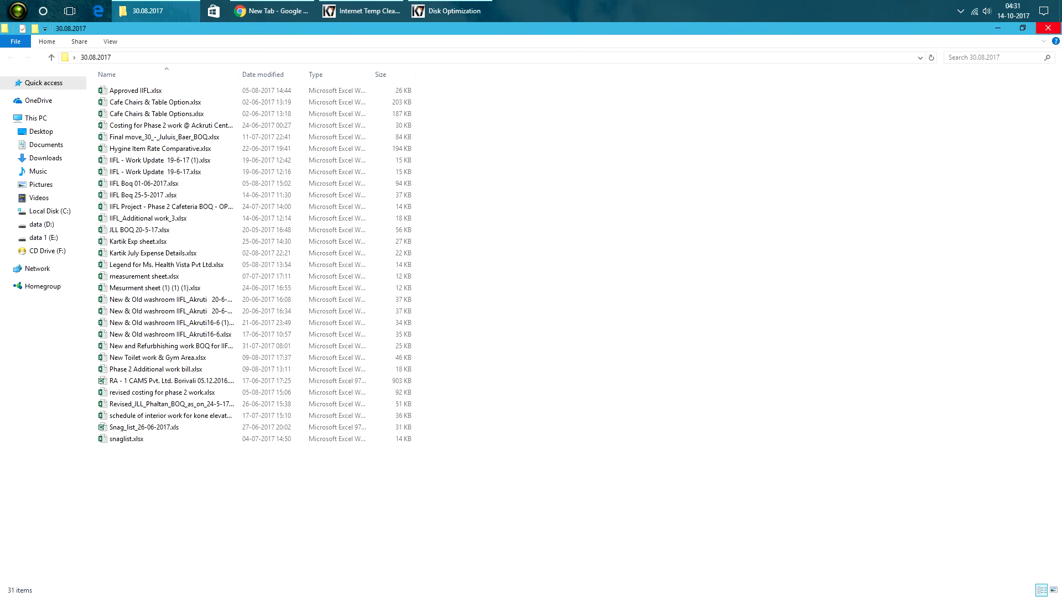
click(1048, 27)
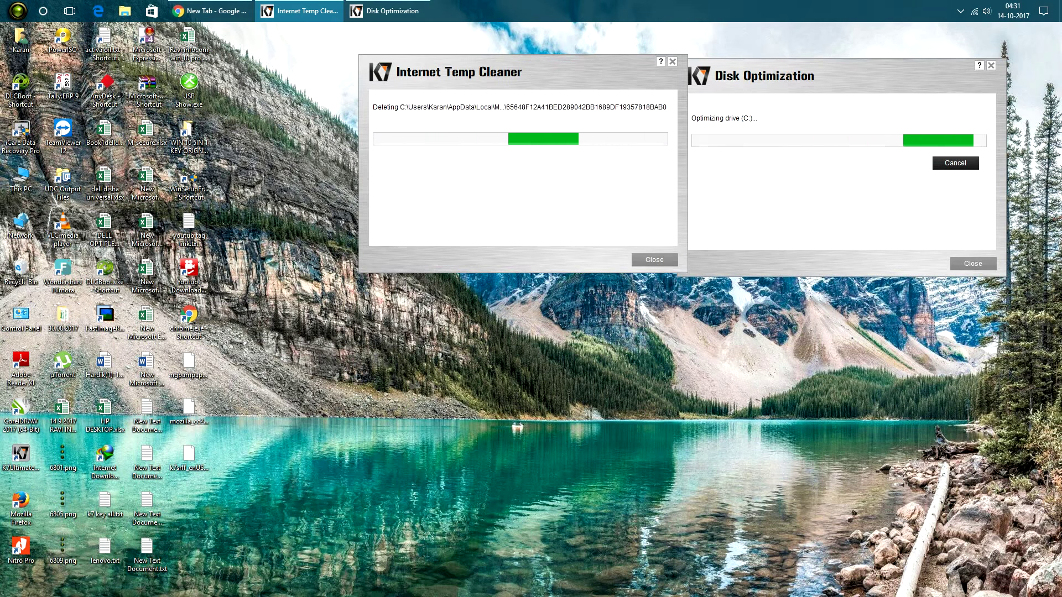
Step: Scan the last three files in the rightmost desktop icon column with K7AntiVirus, stop the scan and delete the files
drag(247, 353, 168, 473)
right_click(169, 472)
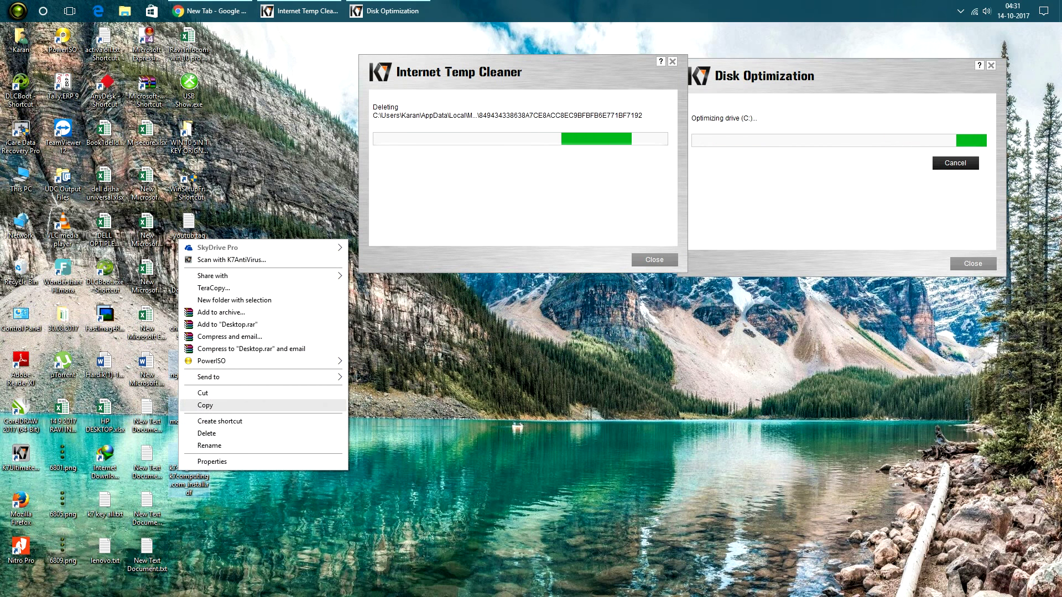
click(232, 259)
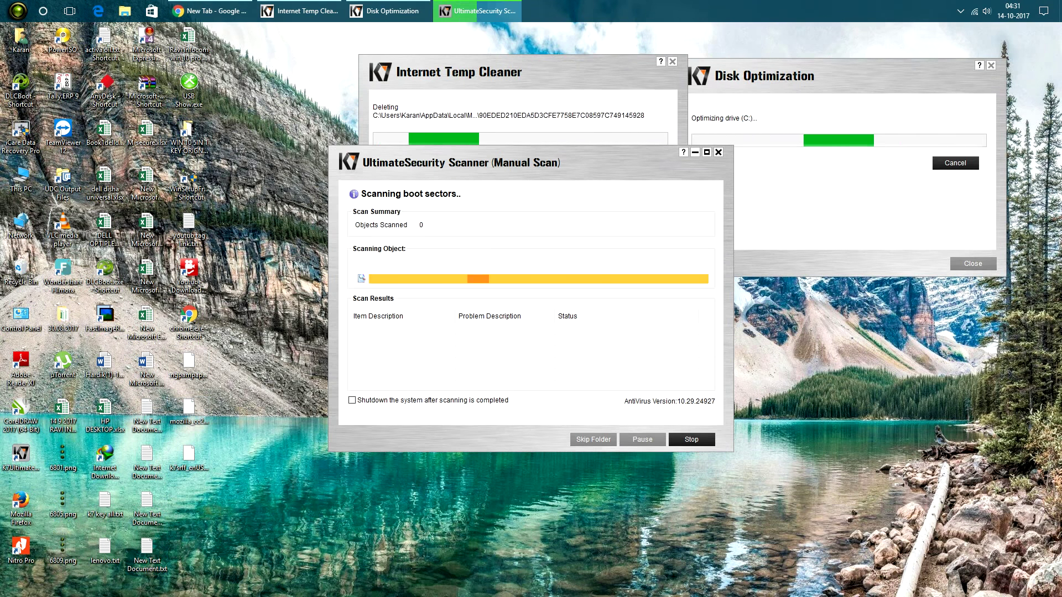
click(692, 440)
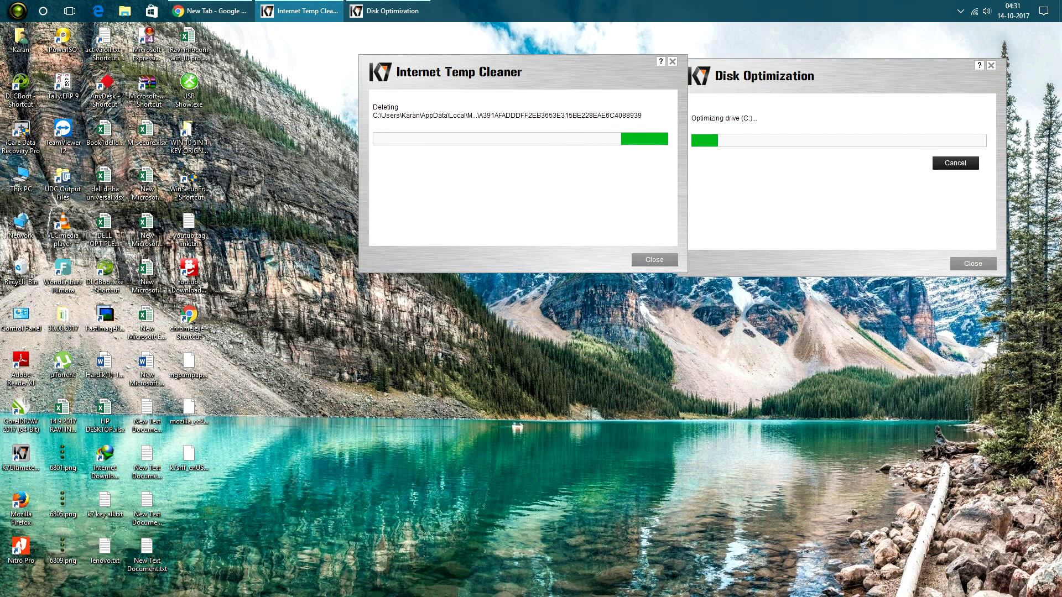
key(Delete)
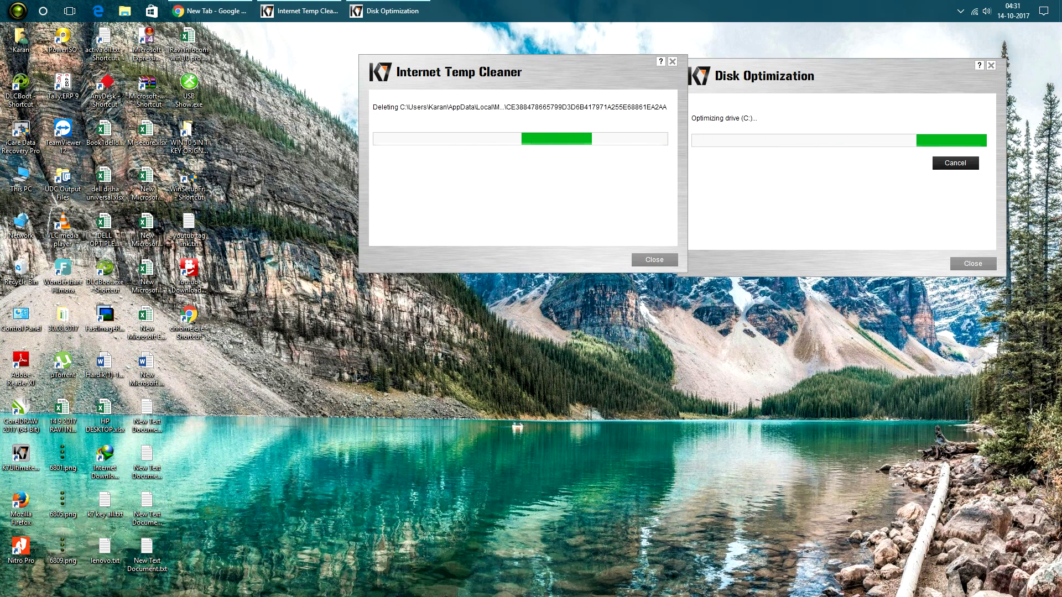
Step: Scan the ProgramData folder on Local Disk (C:) with K7AntiVirus, close File Explorer and reposition the scanner window
double_click(21, 178)
double_click(160, 147)
double_click(133, 161)
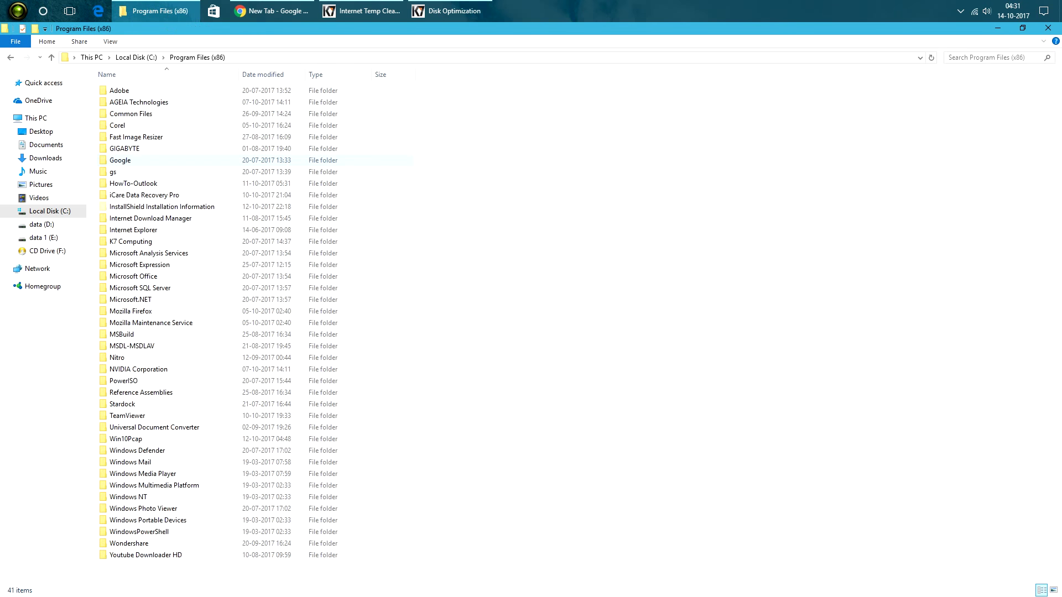
key(BackSpace)
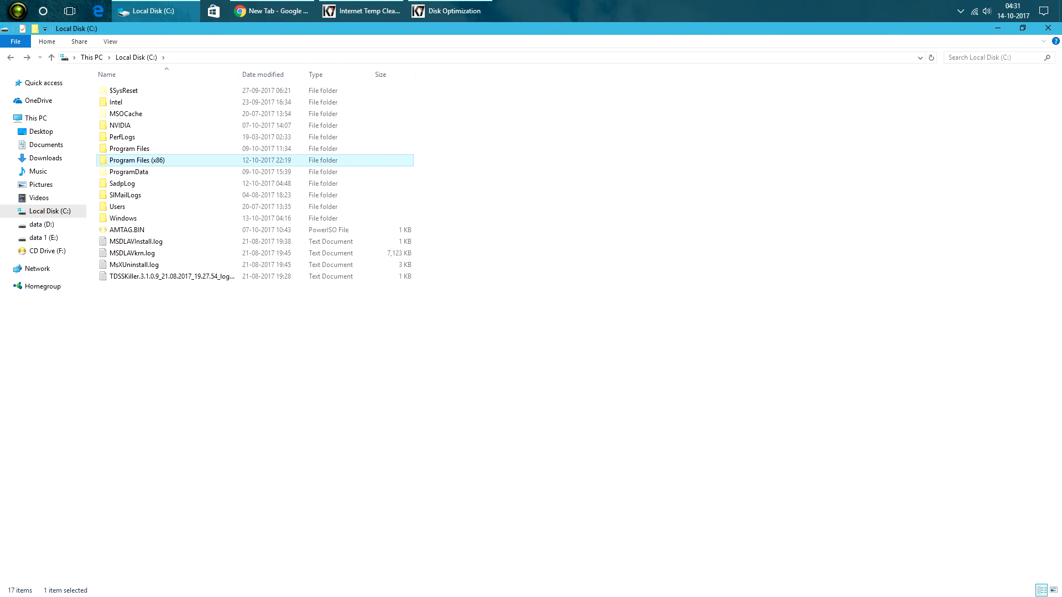
right_click(126, 172)
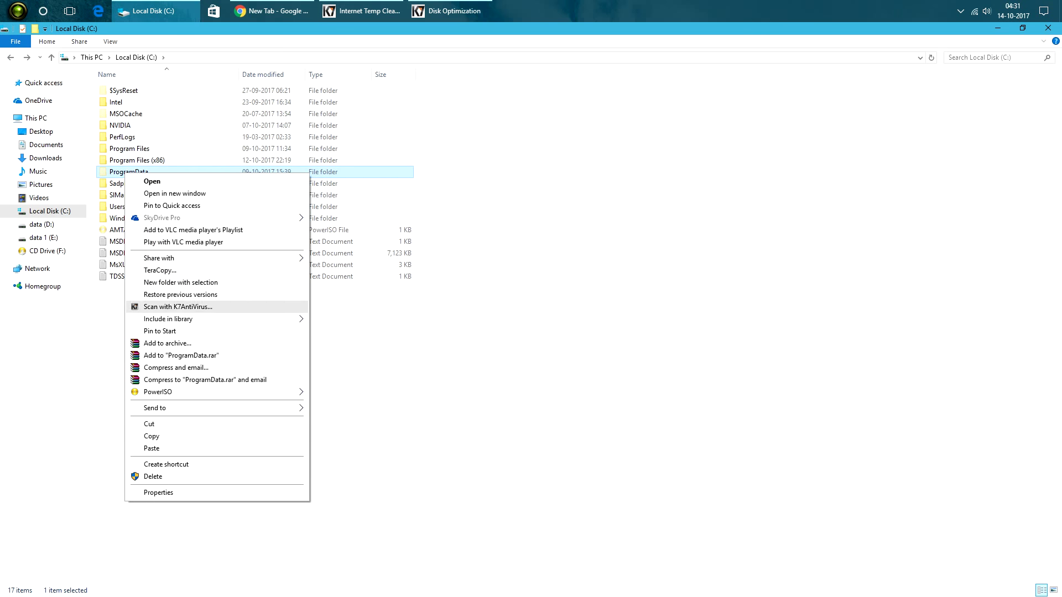
click(182, 307)
click(1047, 27)
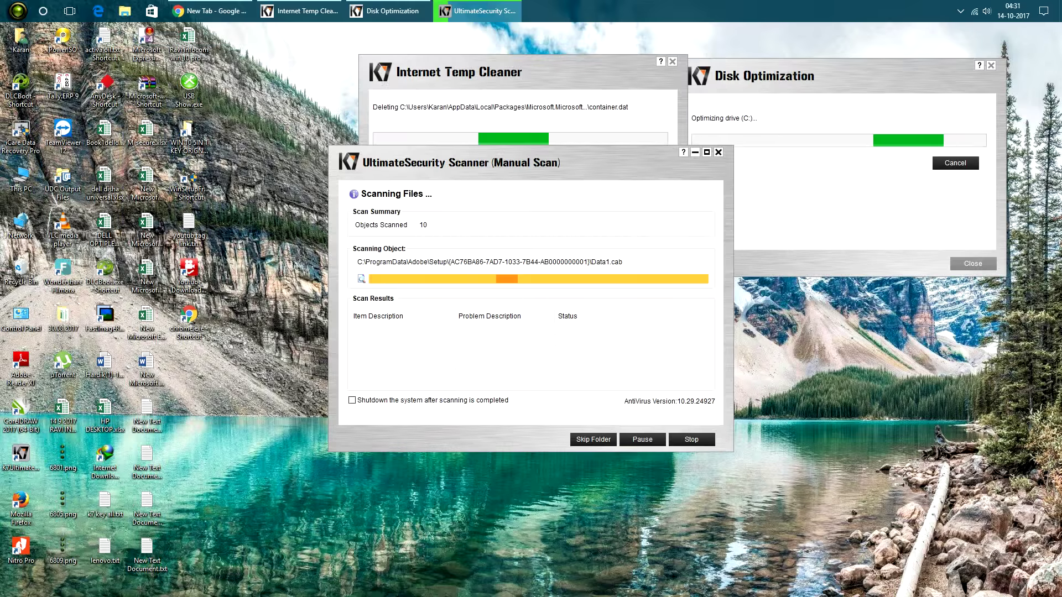
drag(597, 160, 765, 176)
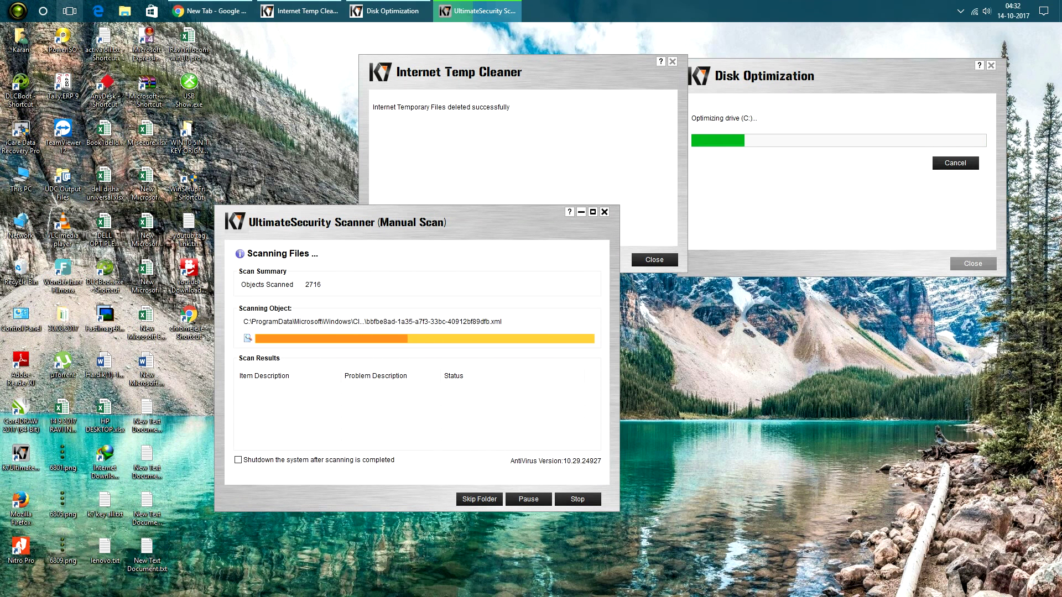
Step: Look over all open windows in Task View and show the bare desktop
click(69, 11)
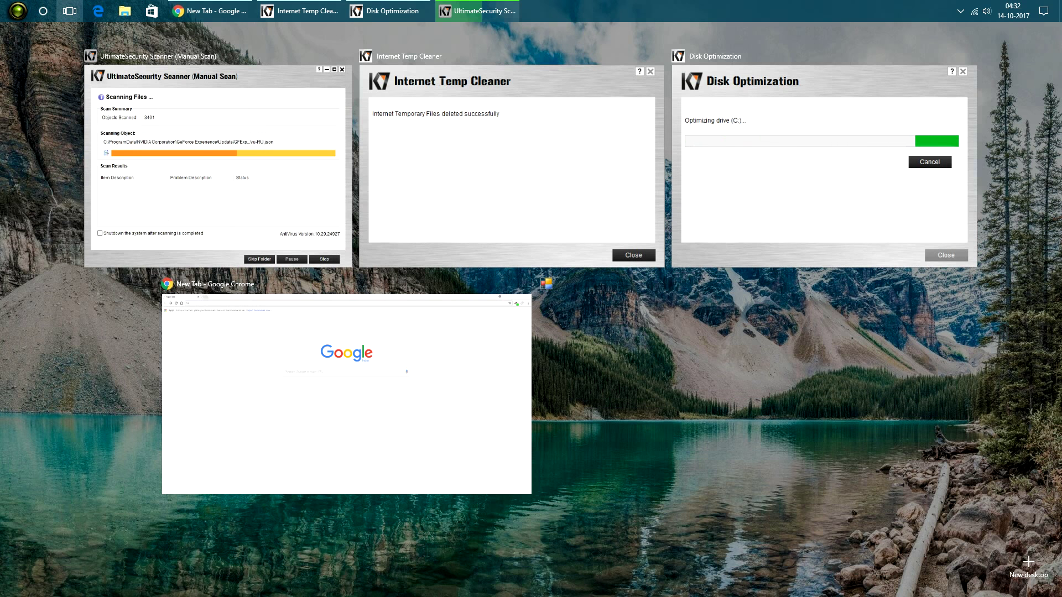
click(69, 10)
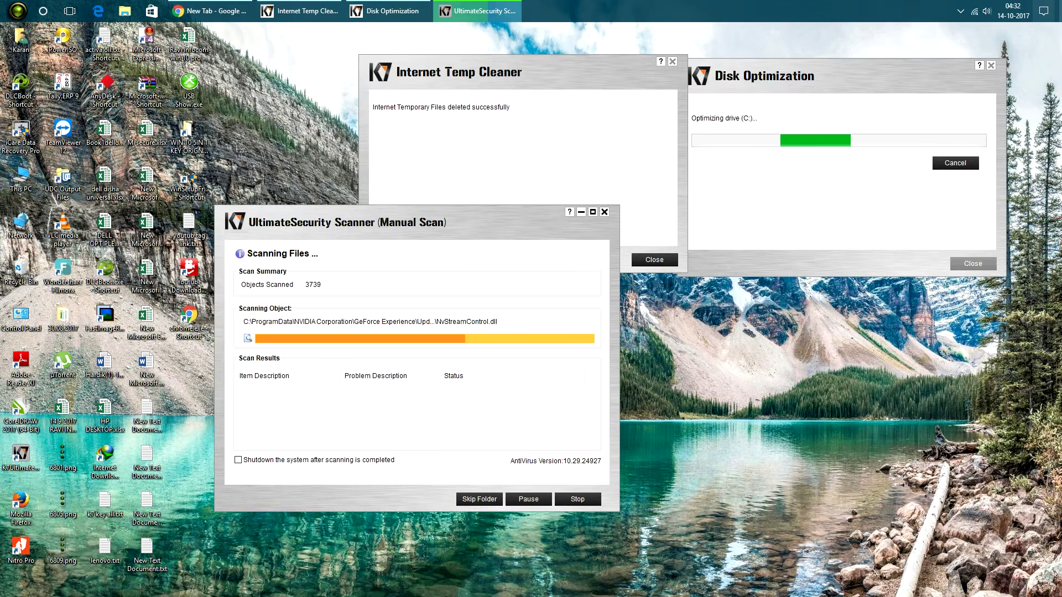
click(1060, 11)
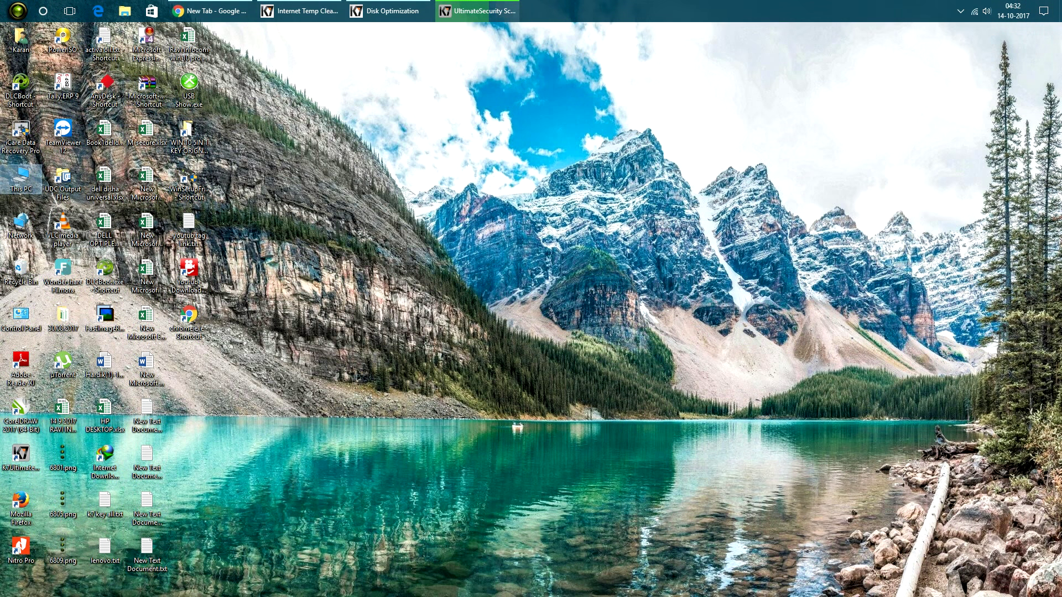
Step: Bring back the hidden windows, close Internet Temp Cleaner and move the manual scan window up beside Disk Optimization
click(1060, 10)
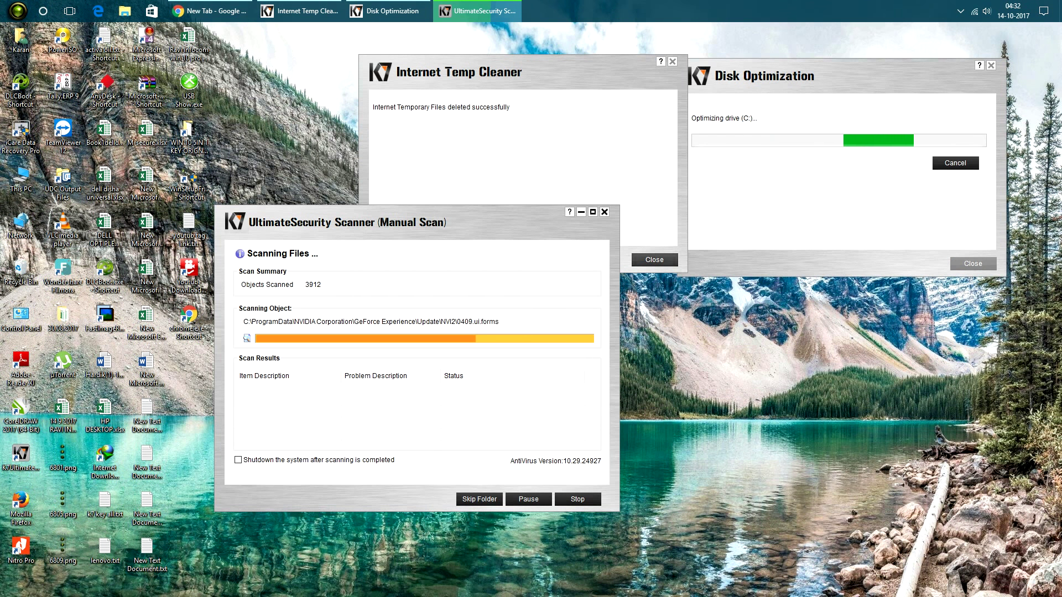
click(654, 260)
drag(497, 221, 556, 67)
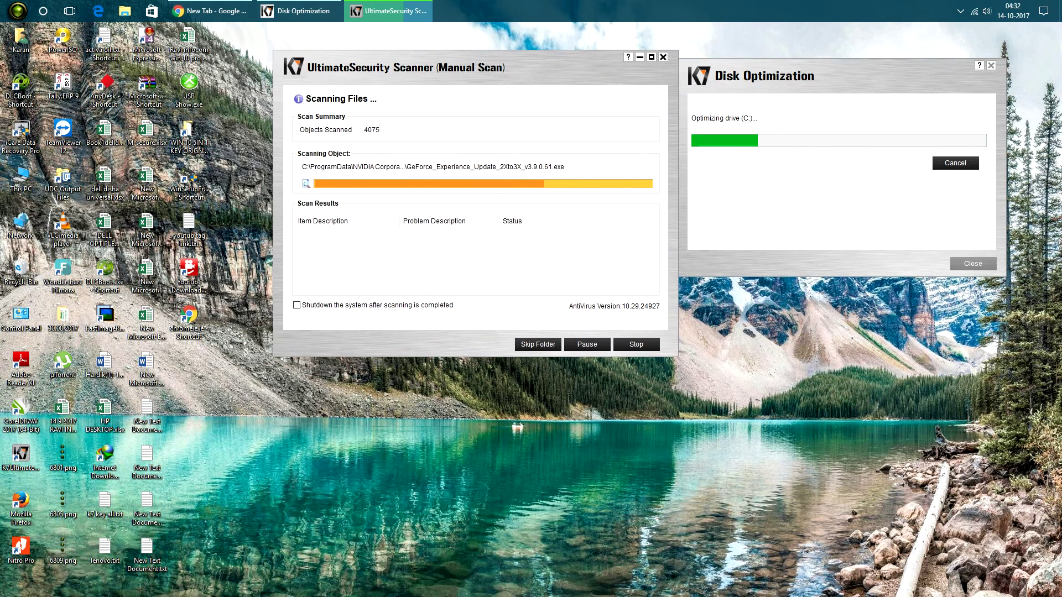
Step: Switch to Chrome, search for "ccleaner" and open Piriform's CCleaner result in a new tab
click(210, 11)
click(210, 11)
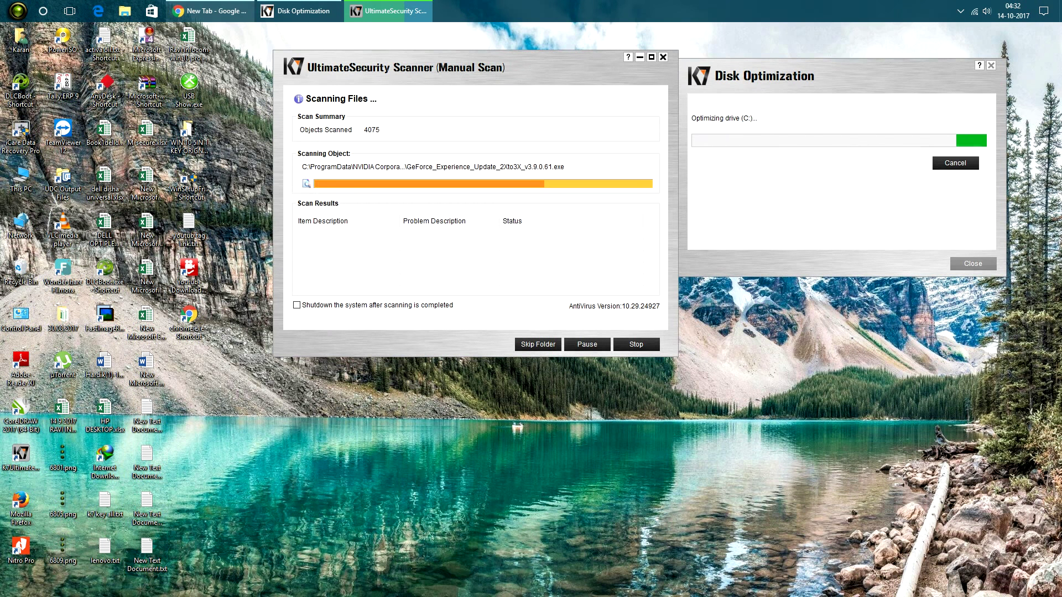
key(alt+Tab)
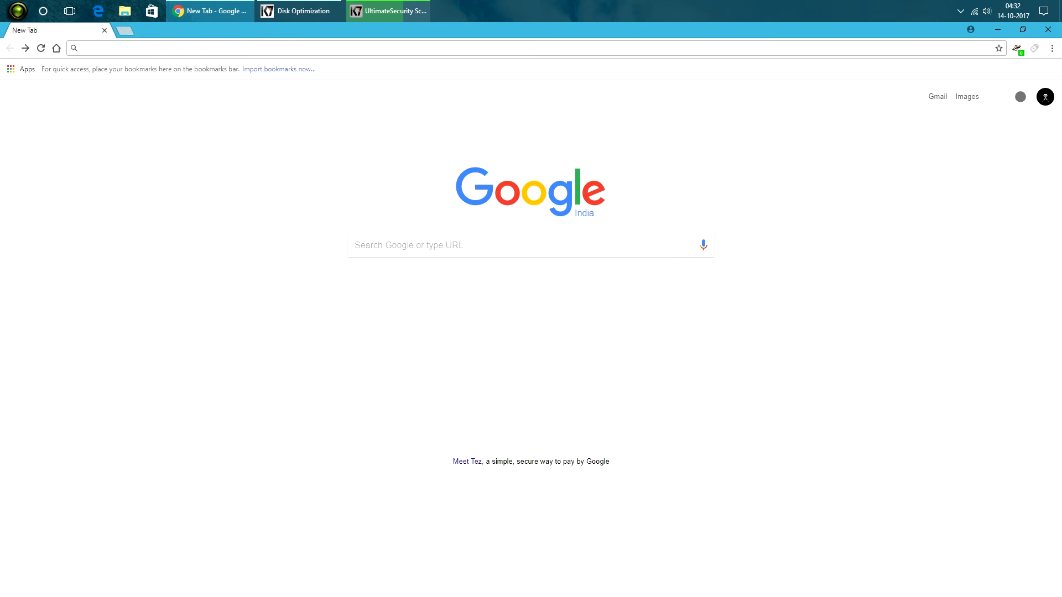
text(c)
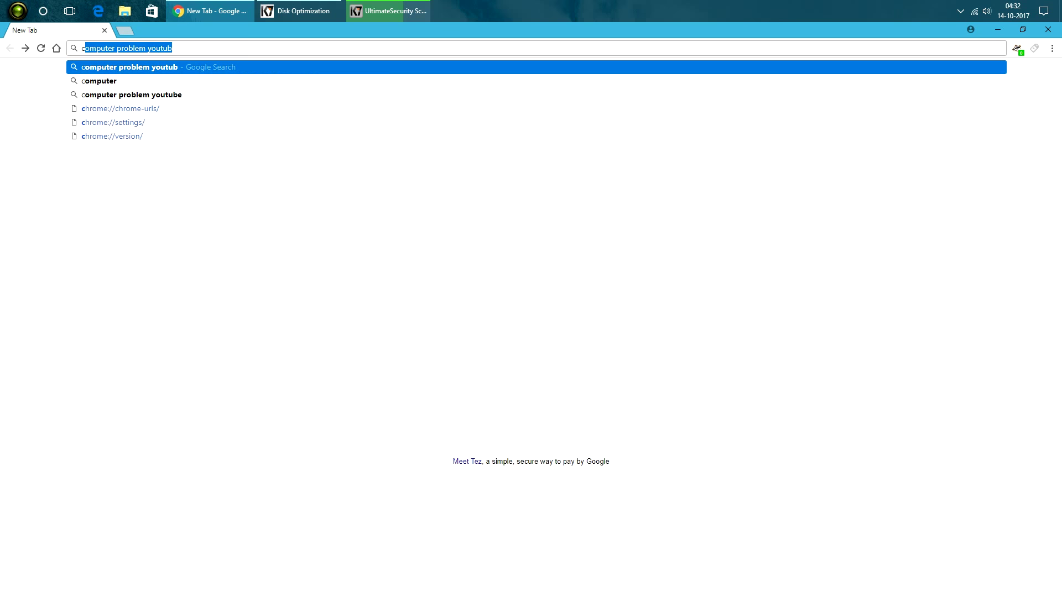
text(cleane)
key(Return)
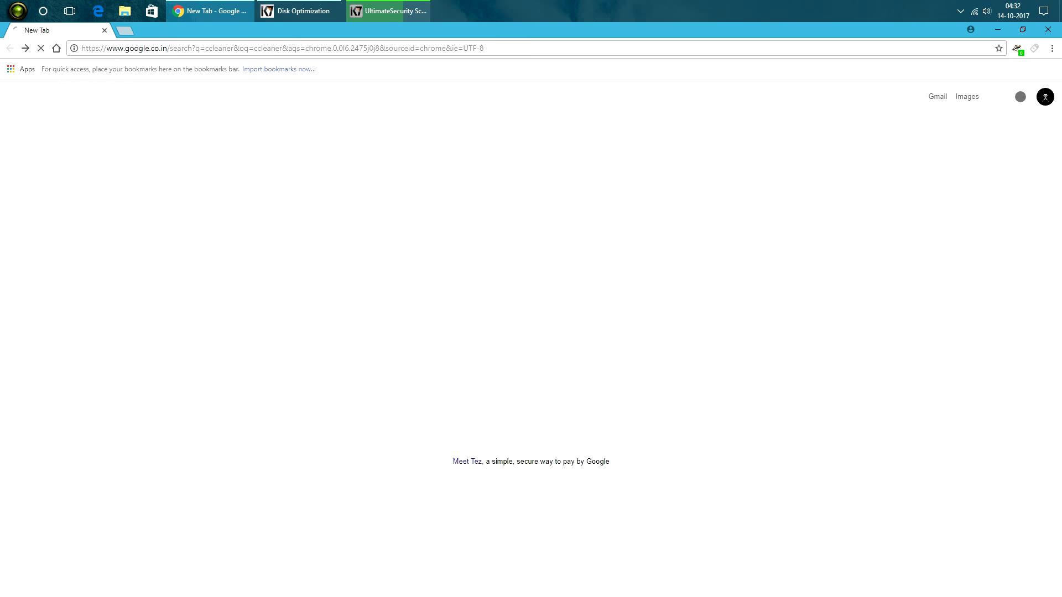
right_click(161, 263)
click(205, 272)
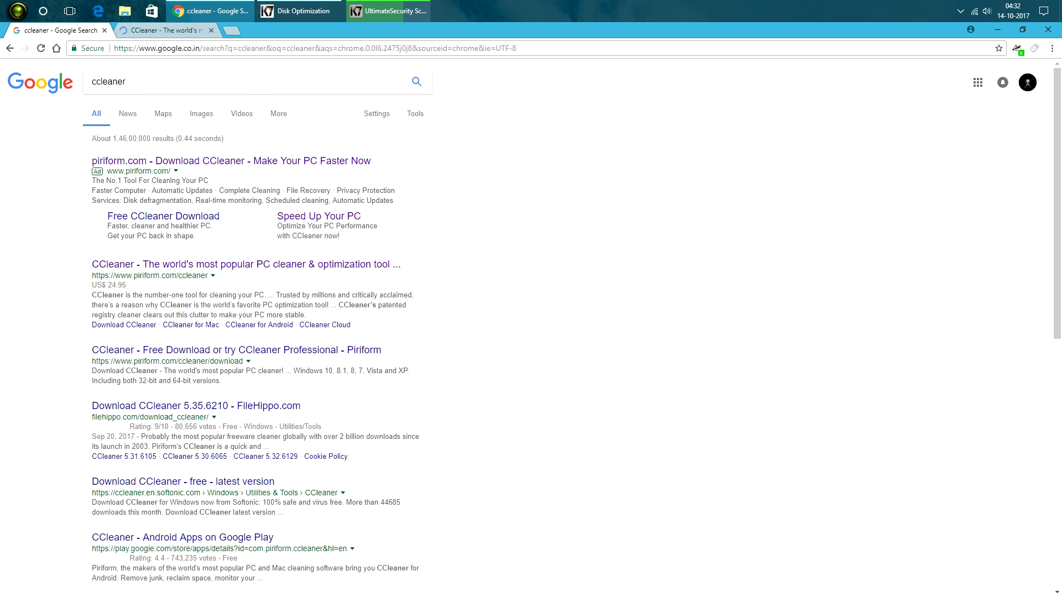
Step: Search Google for "faster pc" and open the Business Insider article "10 Ways To Make Your Computer Faster"
key(ctrl+a)
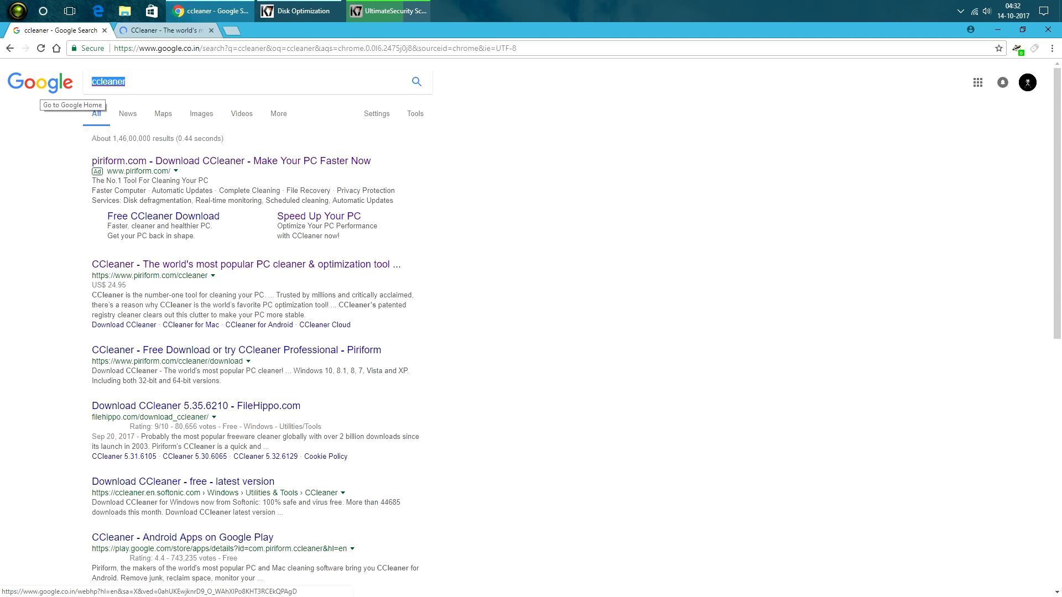
text(faster pc)
key(Return)
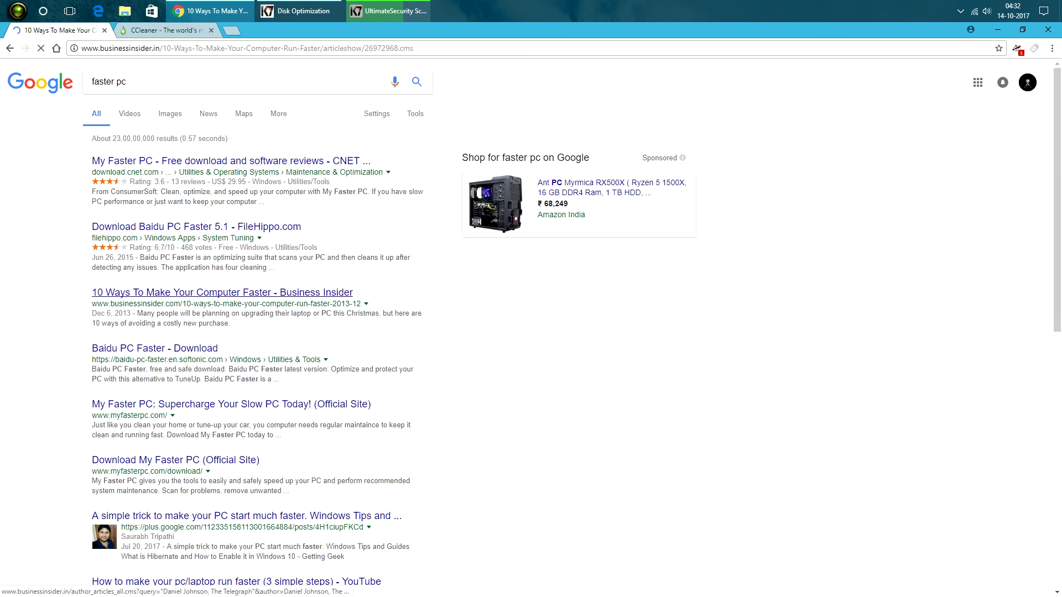
Step: Open the Google home page in a new browser tab
key(ctrl+t)
text(www.gogle.com)
key(Return)
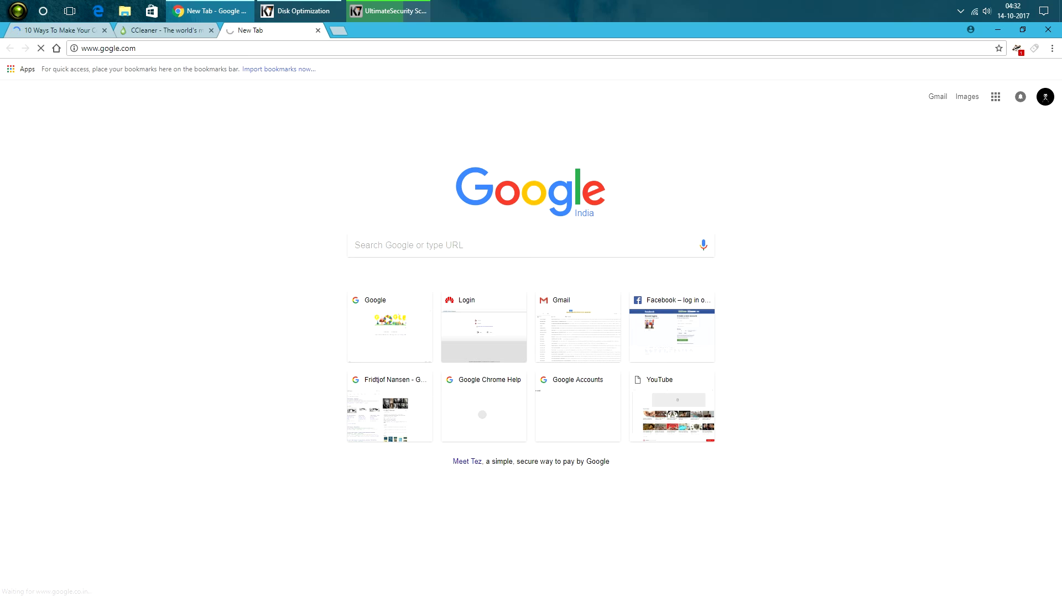
key(alt+Tab)
key(alt+Tab)
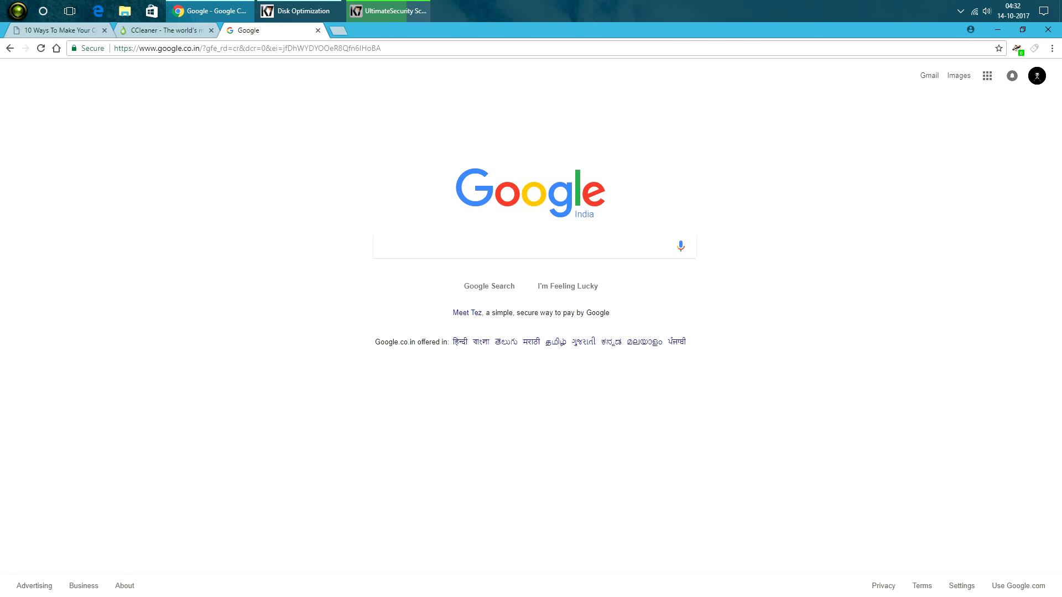
Step: Minimize Chrome, refresh the desktop, end and close the K7 manual scan, and move the Disk Optimization window toward the screen's centre
click(210, 11)
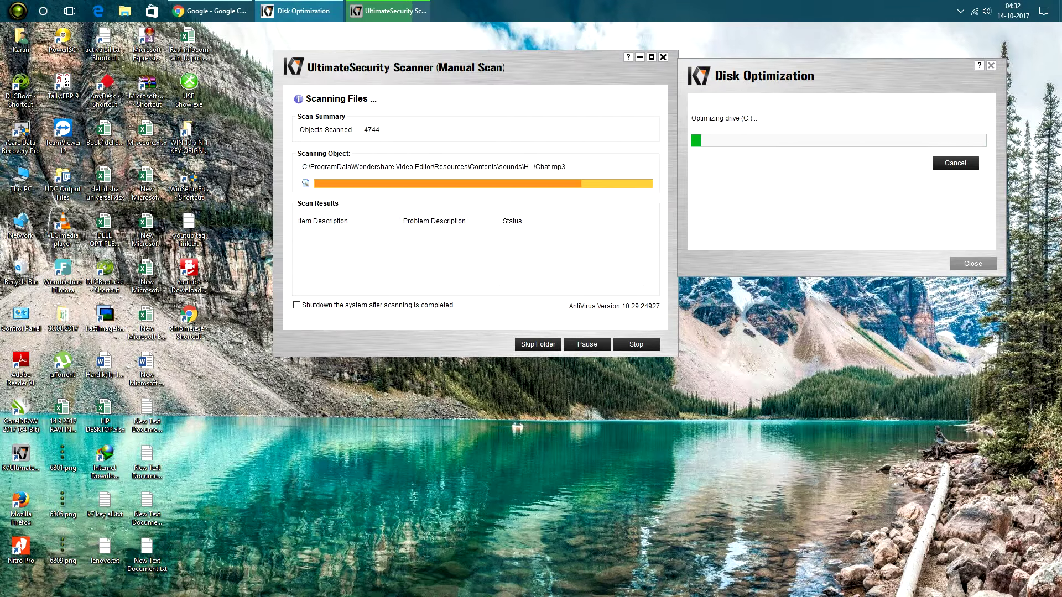
right_click(710, 335)
click(730, 368)
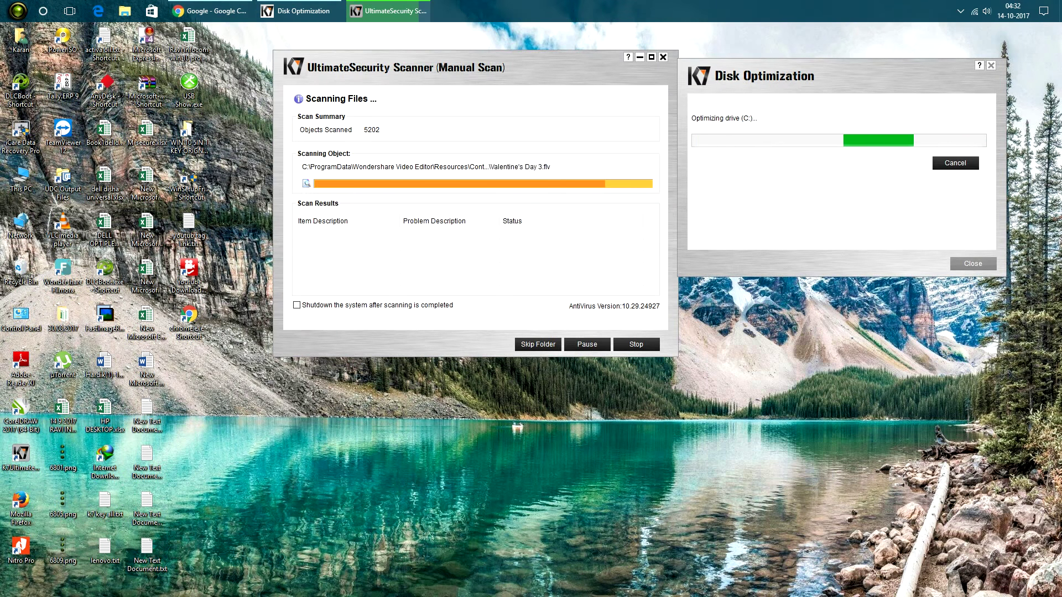
click(636, 344)
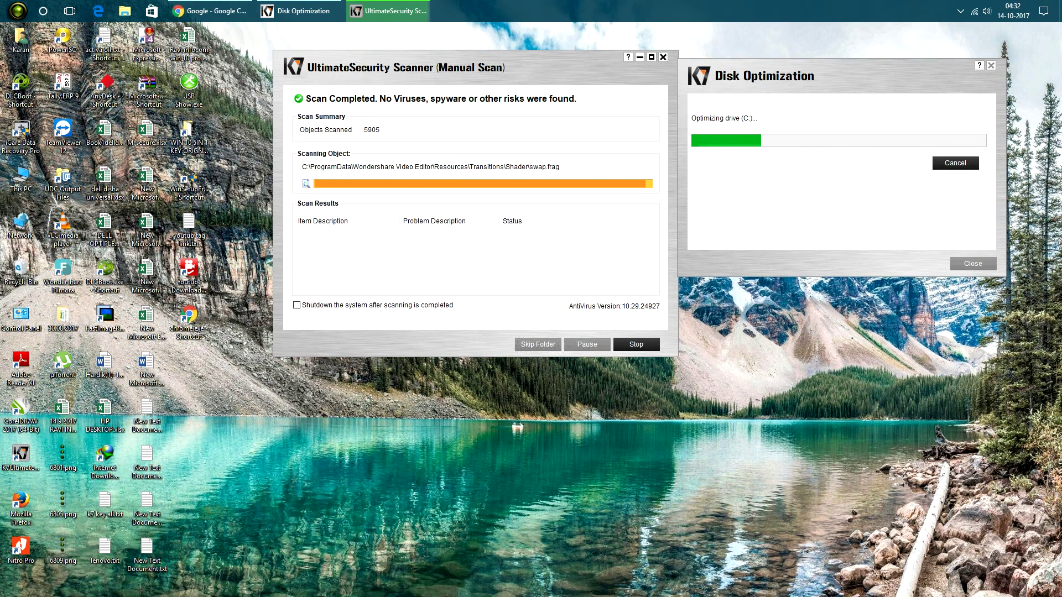
click(636, 345)
drag(841, 75, 834, 78)
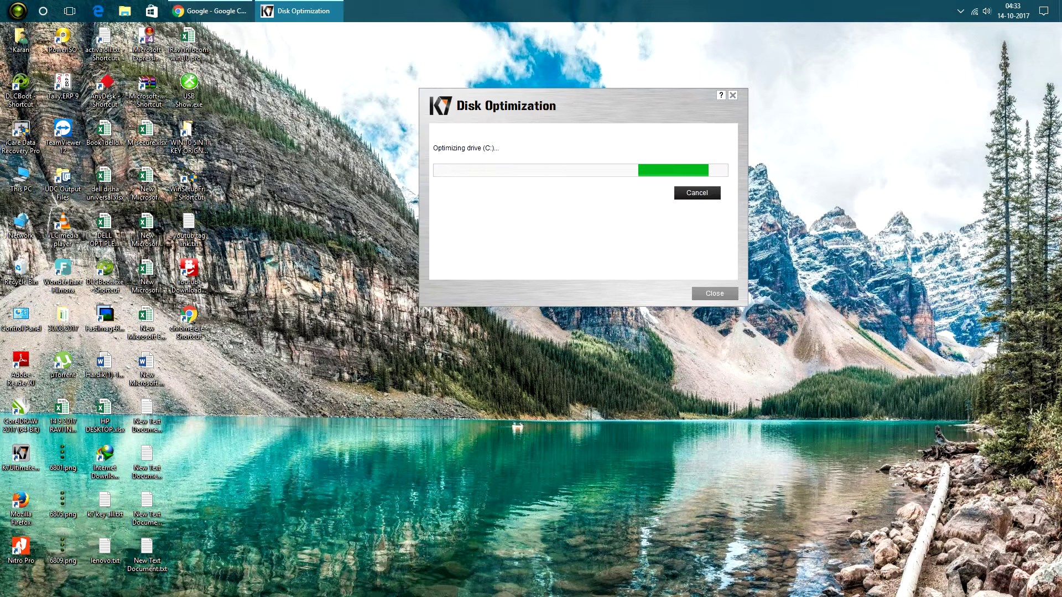
Step: Open the properties of Local Disk (C:) from This PC and start Disk Cleanup for the drive
double_click(21, 180)
click(165, 146)
right_click(209, 146)
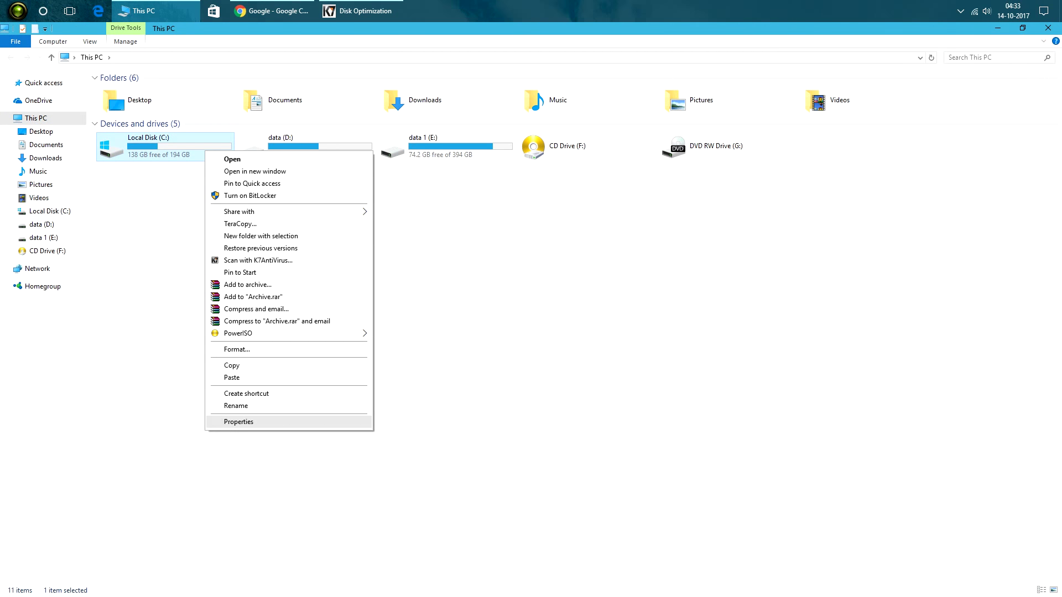
click(244, 422)
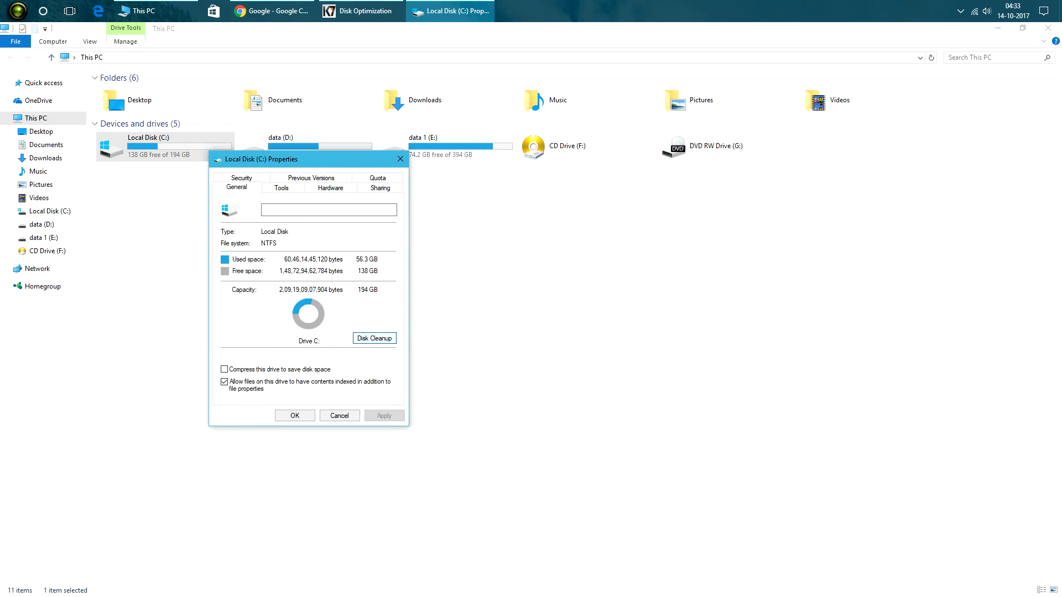
click(374, 338)
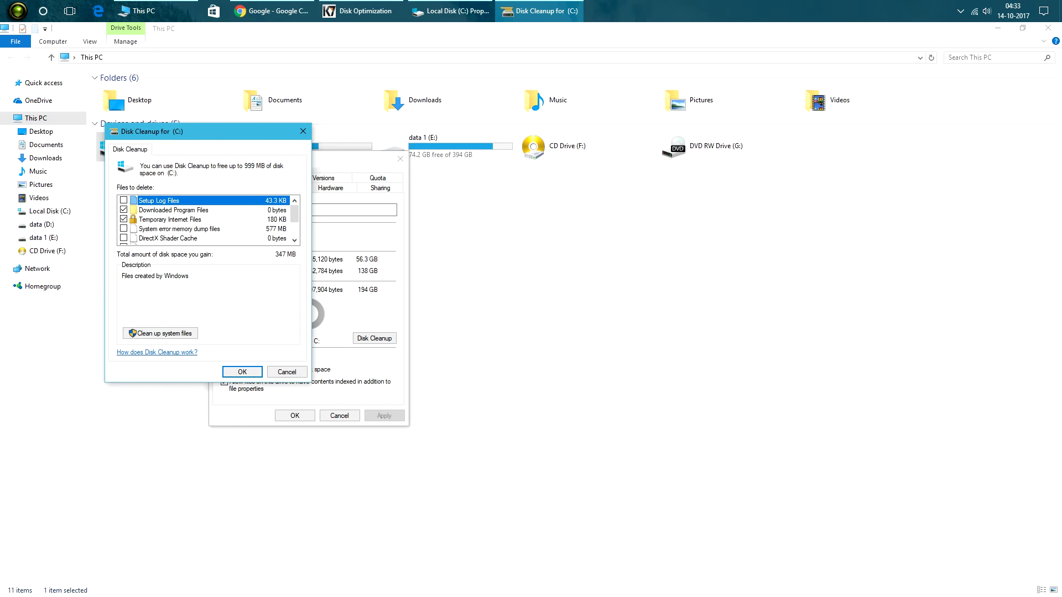
Step: Review the files to delete, start the system files cleanup calculation for drive C: and close File Explorer
scroll(205, 219, down, 2)
click(161, 333)
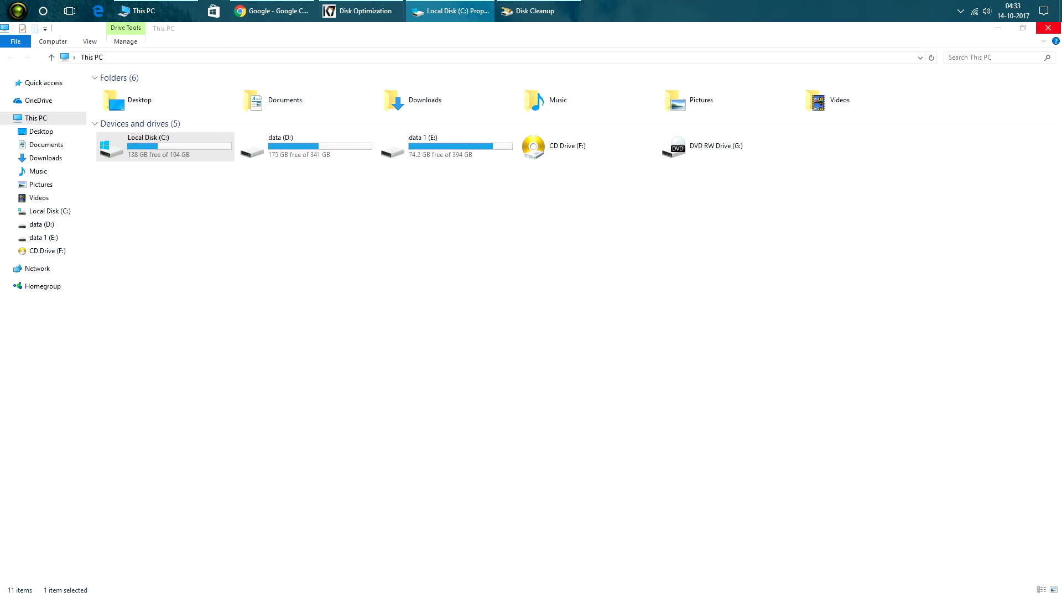
click(1048, 28)
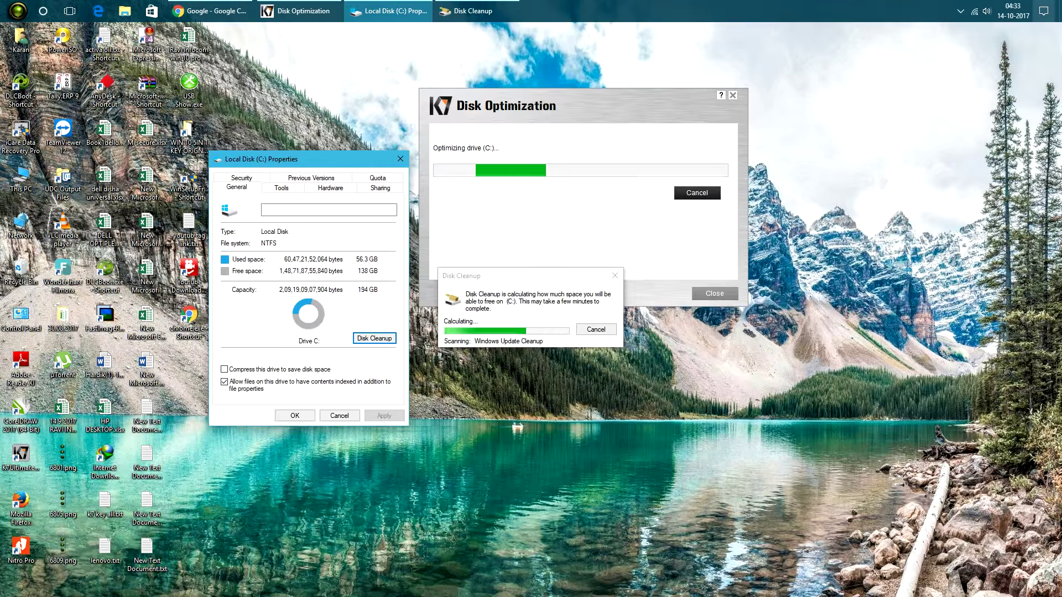